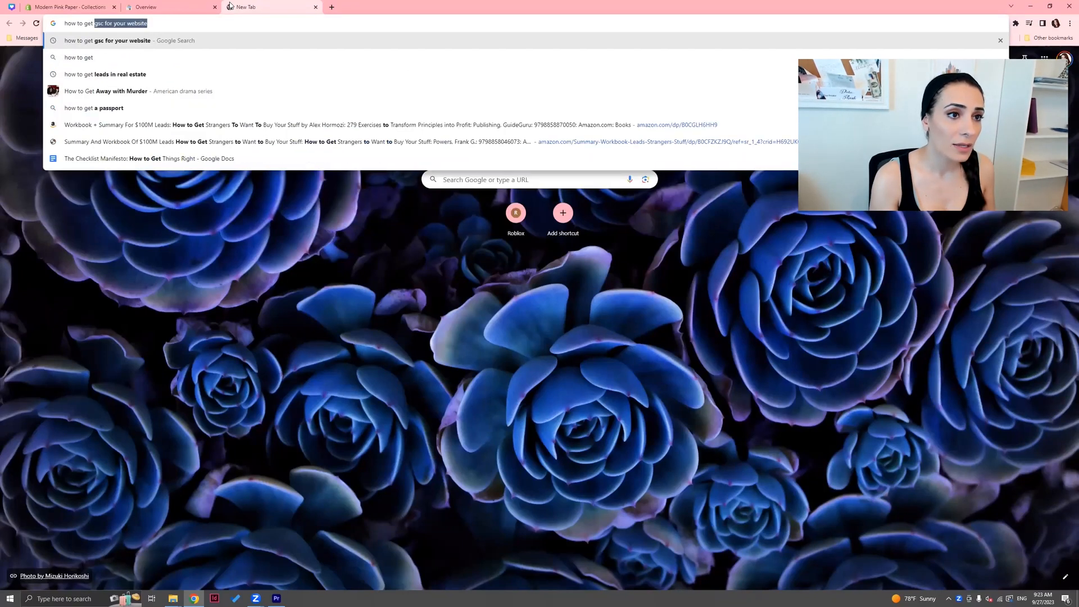
# - Search Google for "how to get gsc for your website"
pyautogui.press('Return')
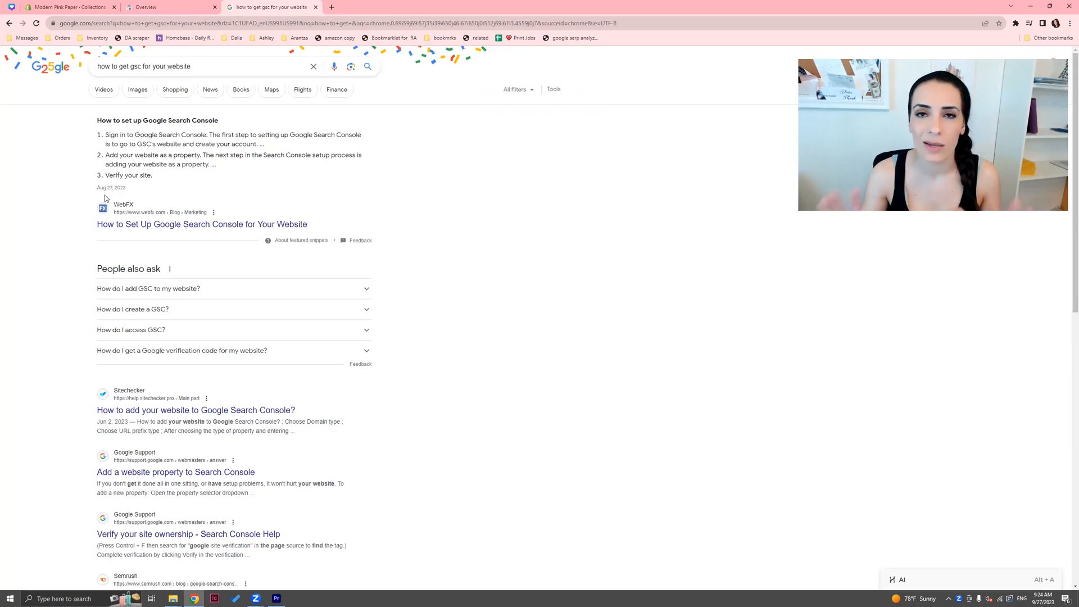
# - Switch to Google Search Console, check the web search clicks trend on the overview, and open the Performance report
pyautogui.click(162, 4)
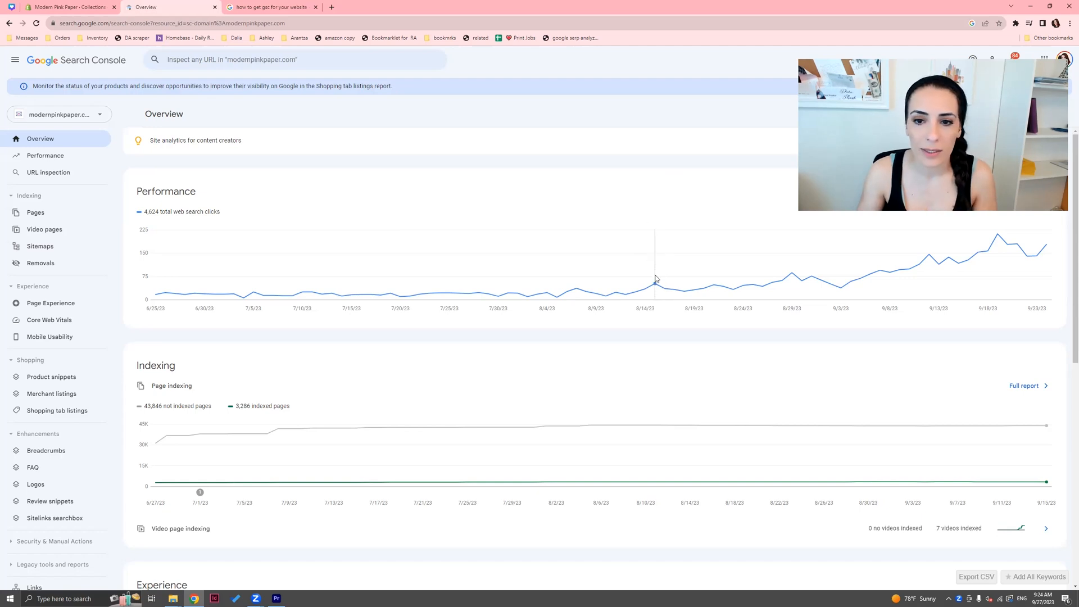
pyautogui.moveTo(655, 286)
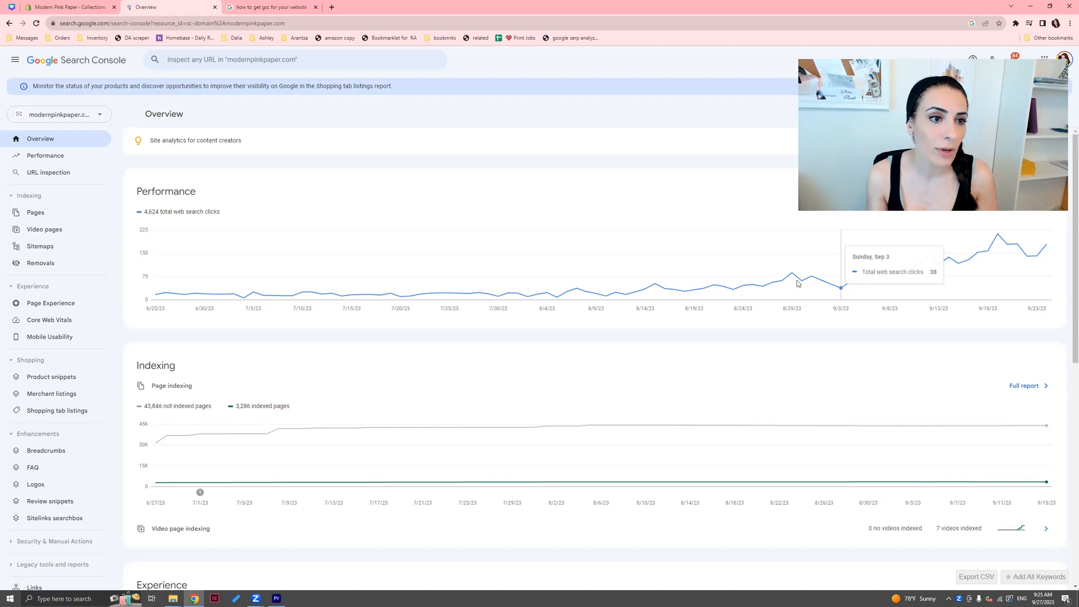
pyautogui.click(54, 149)
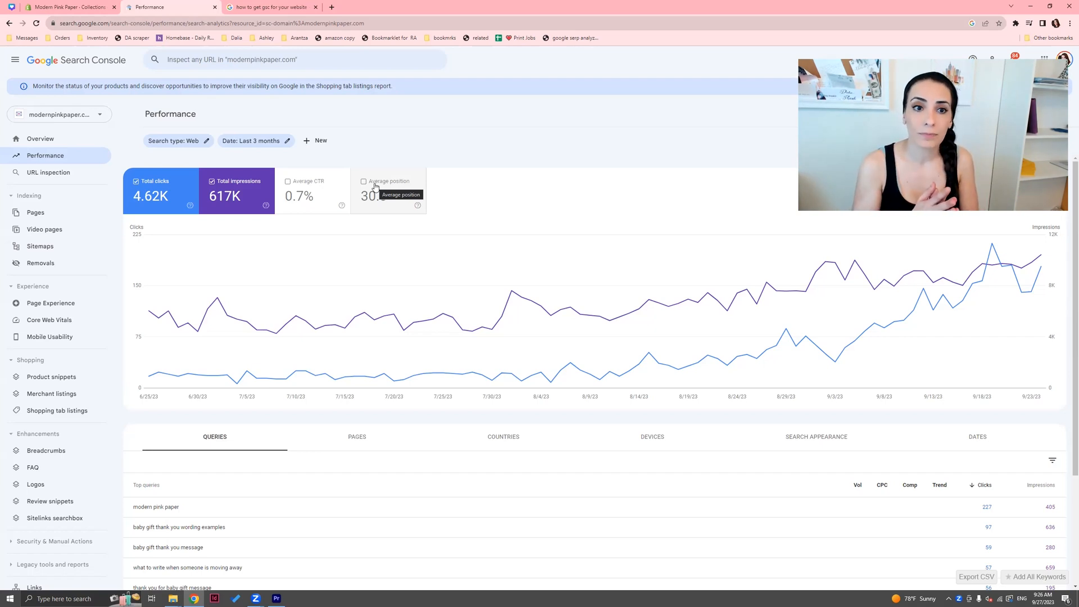
# - Filter the performance report to pages whose URLs contain "collections"
pyautogui.click(327, 142)
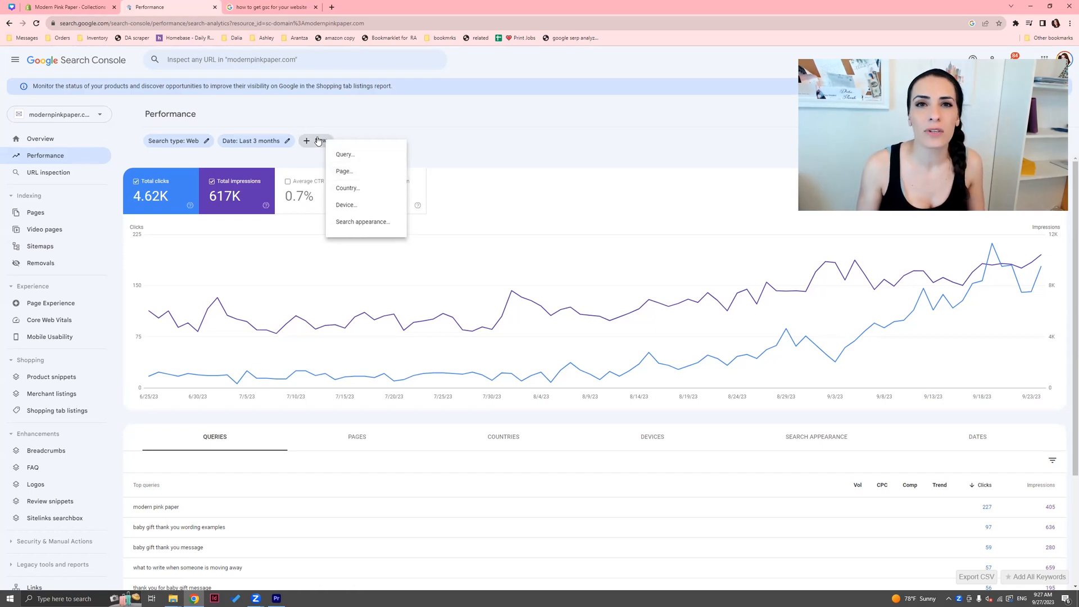
pyautogui.click(344, 172)
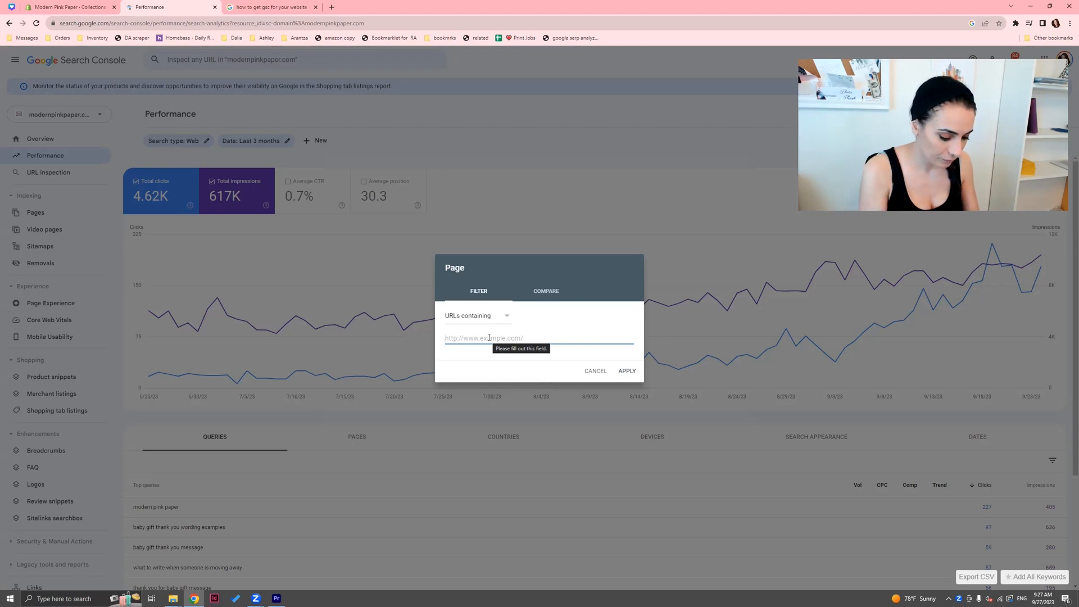
pyautogui.write('collecti')
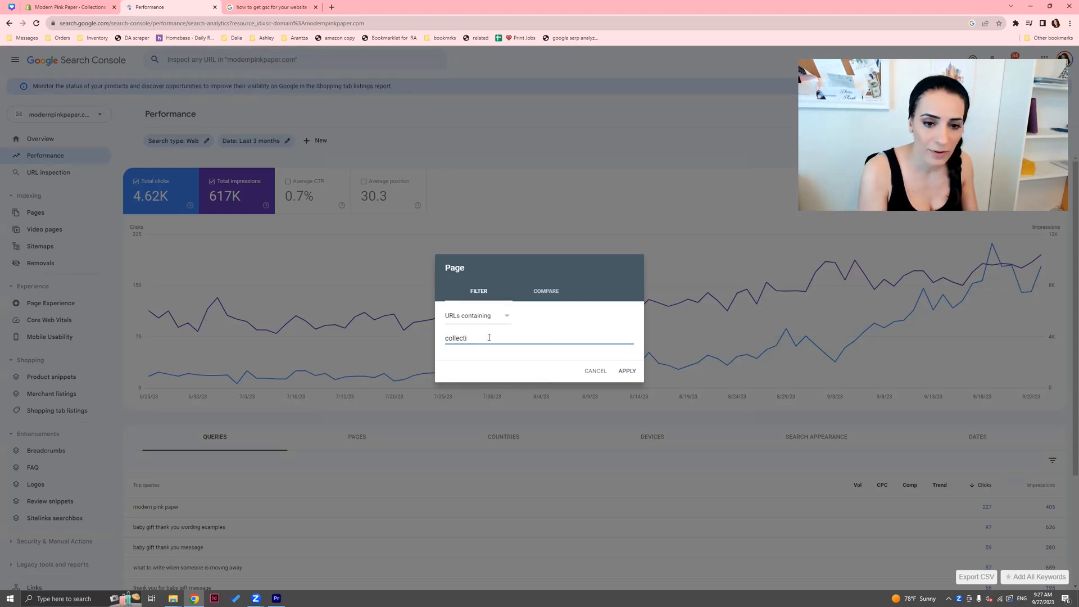
pyautogui.write('sons')
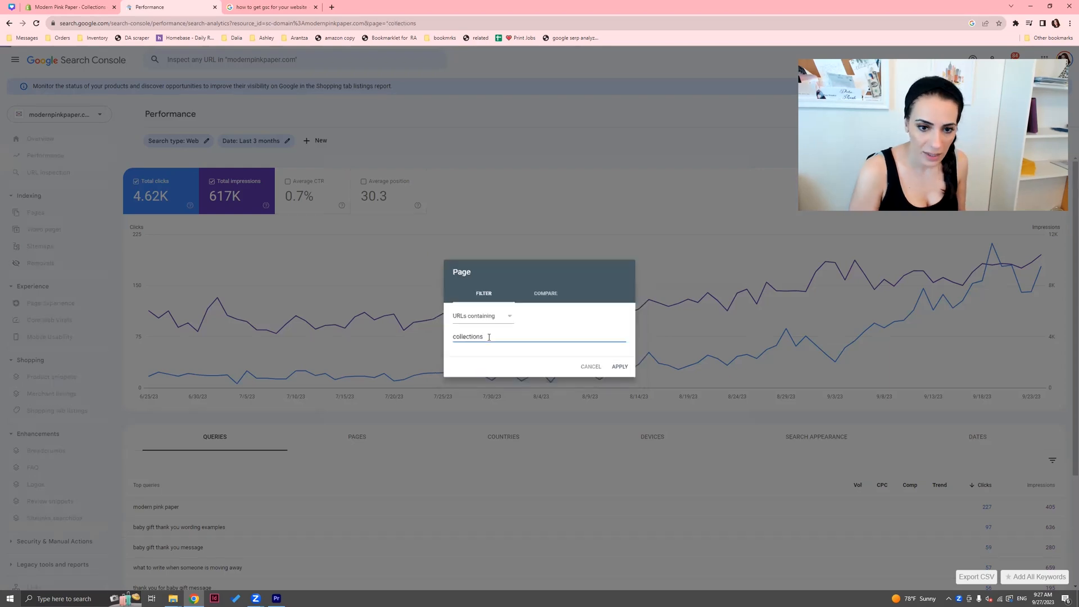
pyautogui.press('Return')
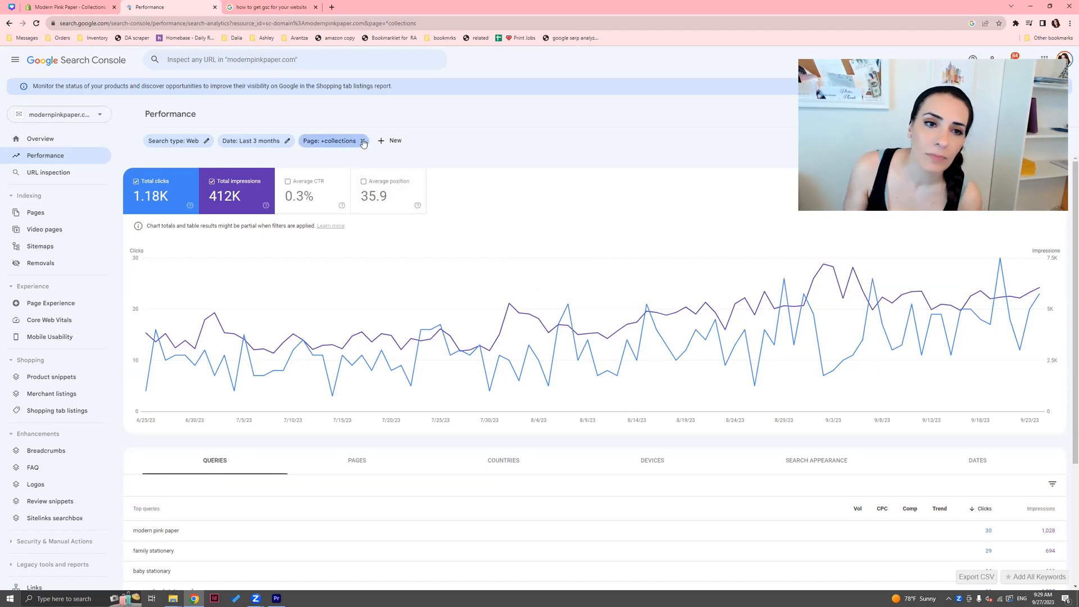
# - Change the page filter to URLs containing "blogs"
pyautogui.click(339, 141)
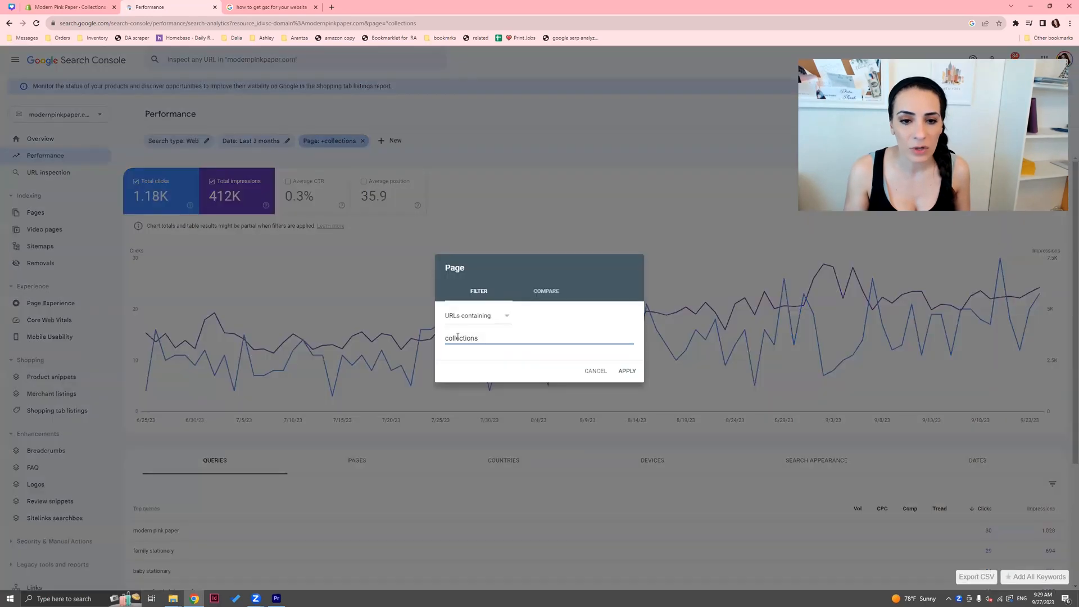
pyautogui.doubleClick(459, 339)
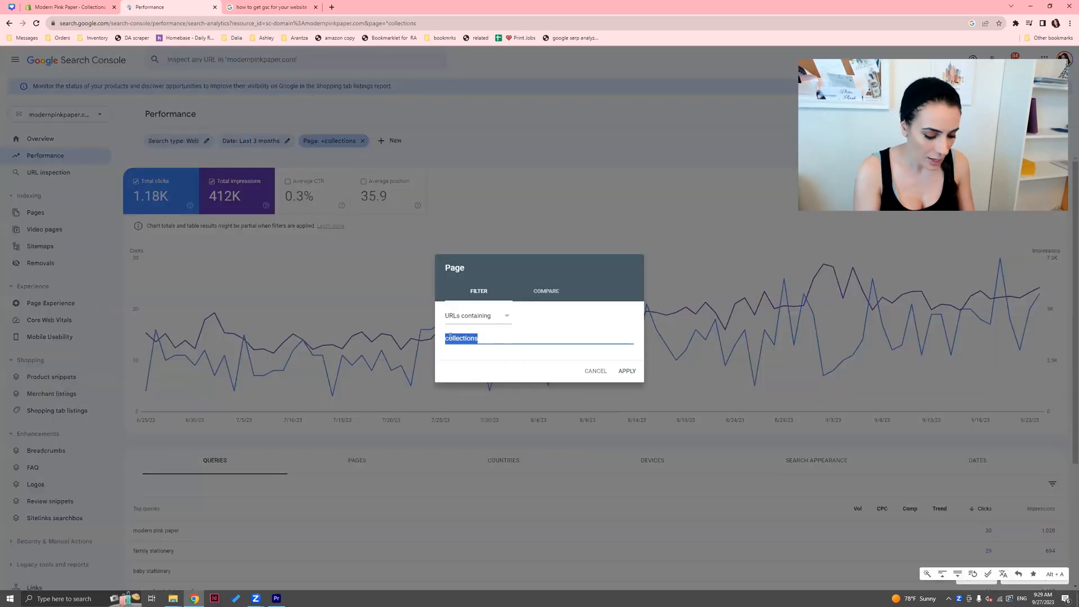
pyautogui.write('blogs')
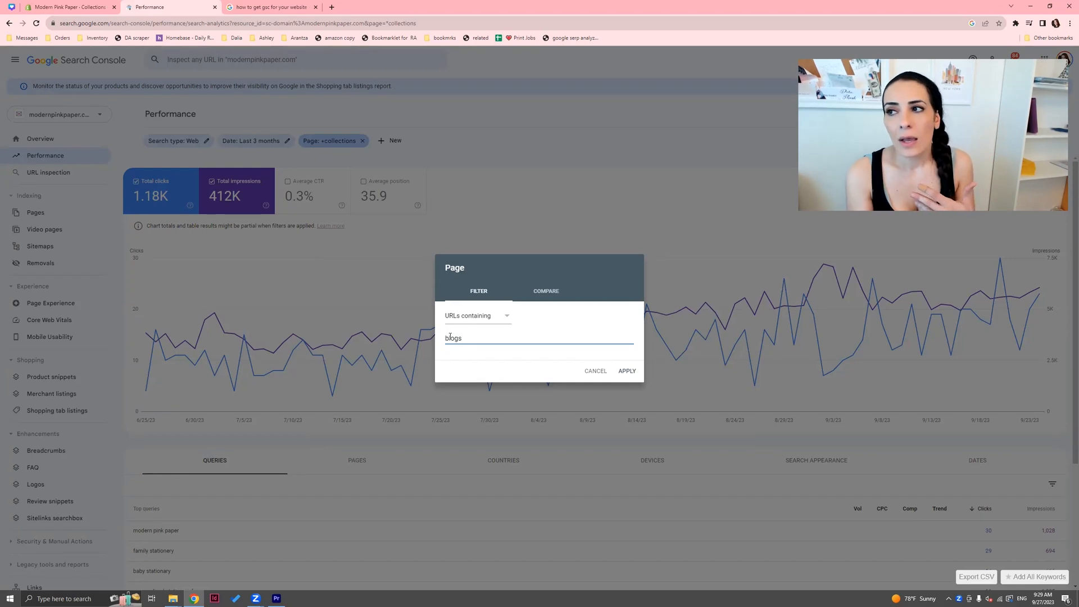
pyautogui.press('Return')
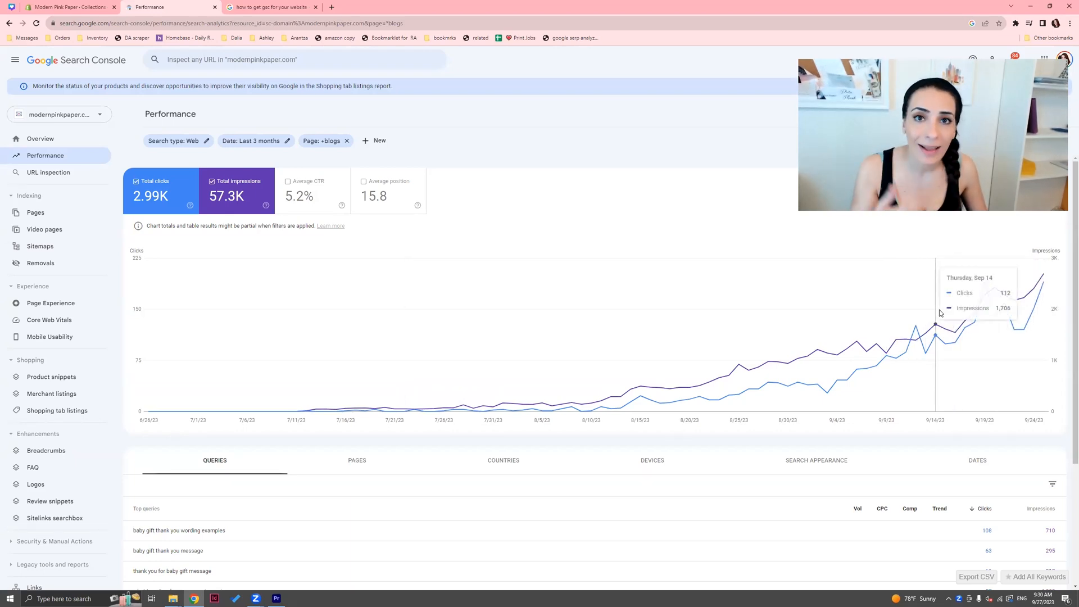
# - Reload the report and set its date range to the most recent date, September 26, 2023
pyautogui.click(256, 145)
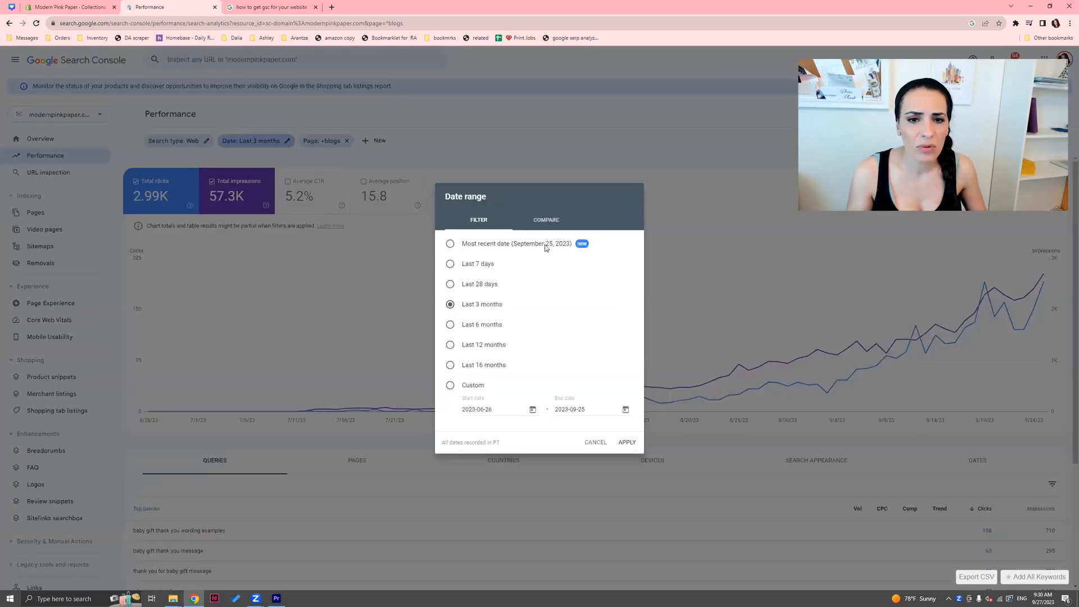
pyautogui.click(596, 443)
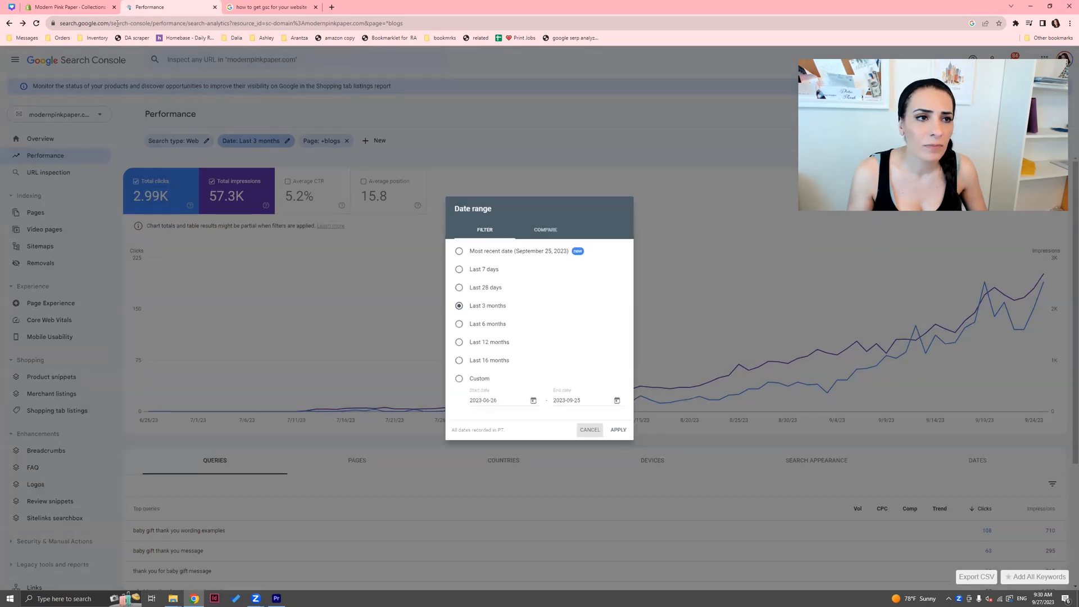
pyautogui.click(40, 24)
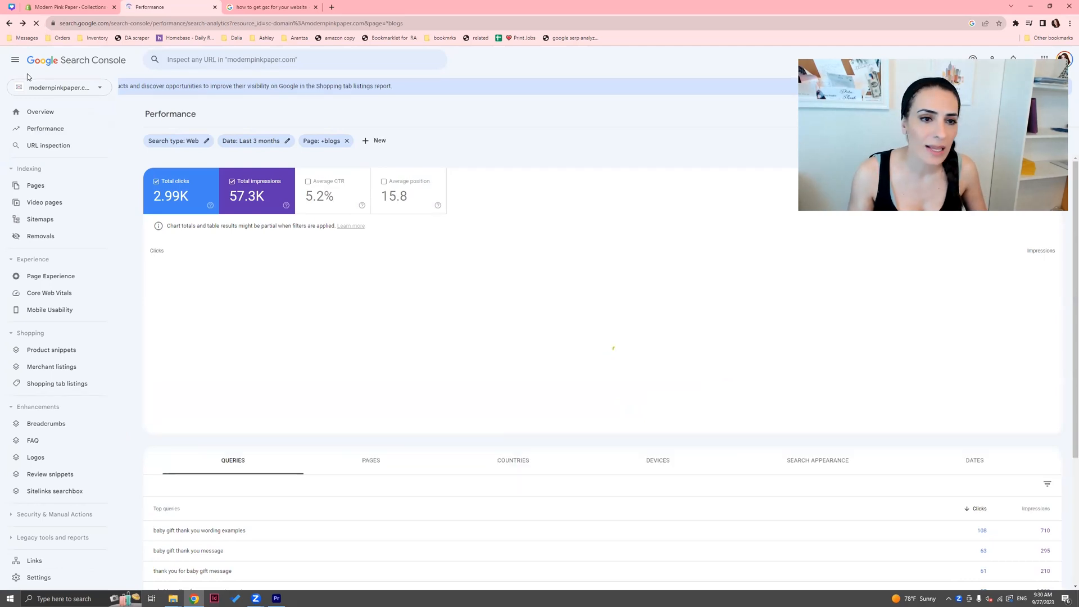
pyautogui.click(271, 140)
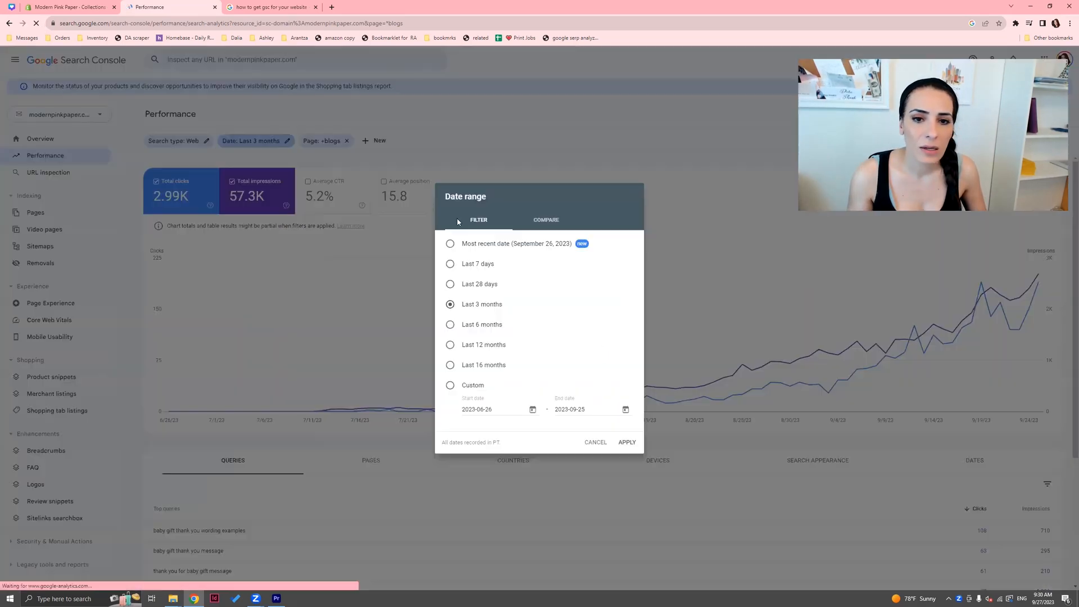
pyautogui.click(498, 245)
pyautogui.click(627, 442)
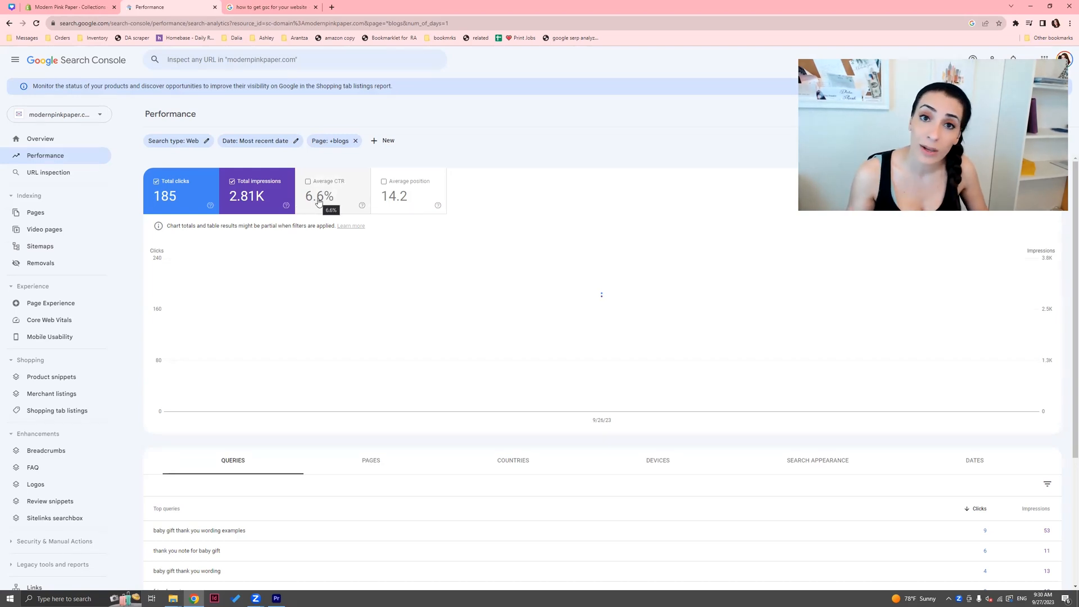
# - Sort the top queries by impressions, first from the highest and finally from the lowest
pyautogui.scroll(-3, 360, 232)
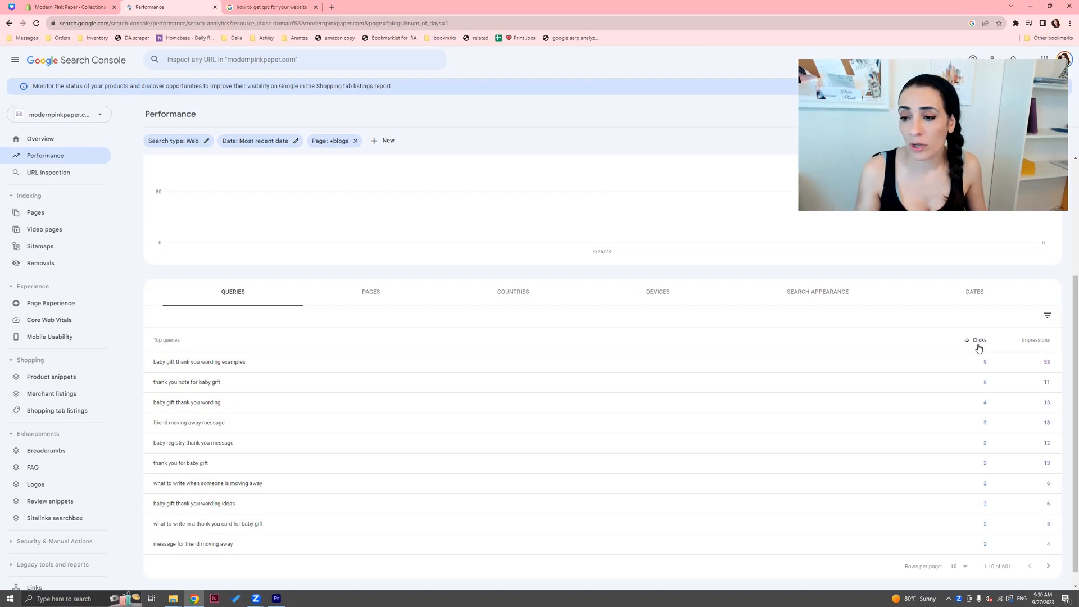
pyautogui.click(1034, 344)
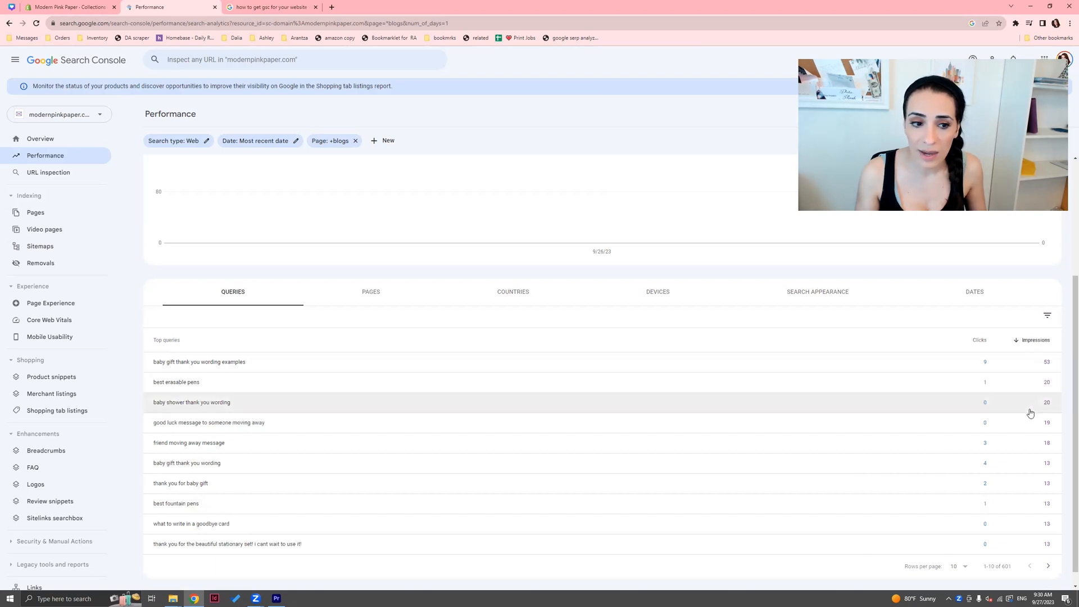
pyautogui.click(1037, 341)
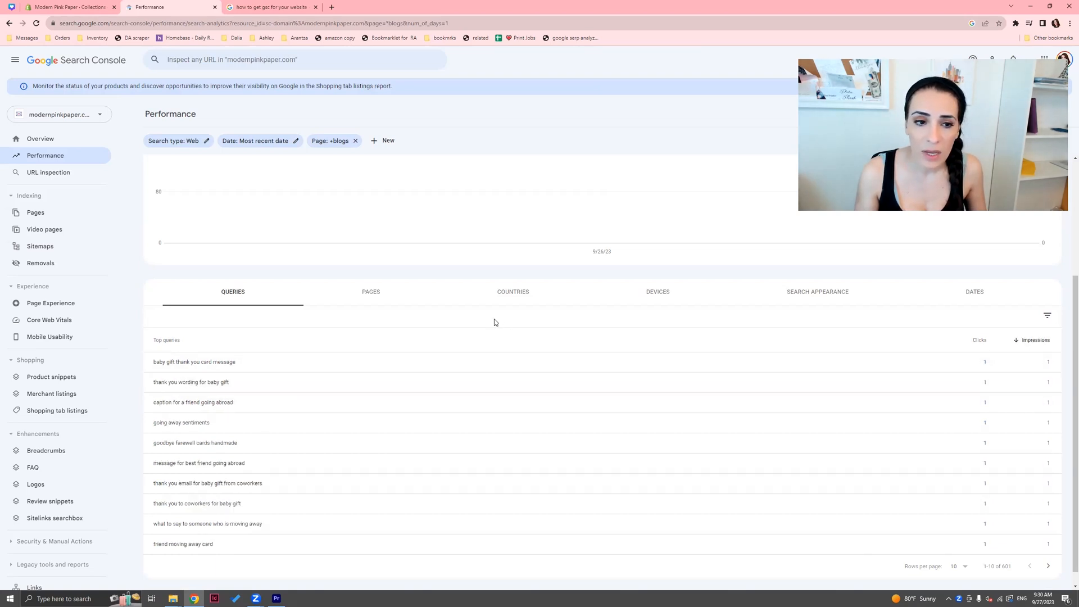
# - Break the blog results down by page and look through the whole list of top pages
pyautogui.click(366, 291)
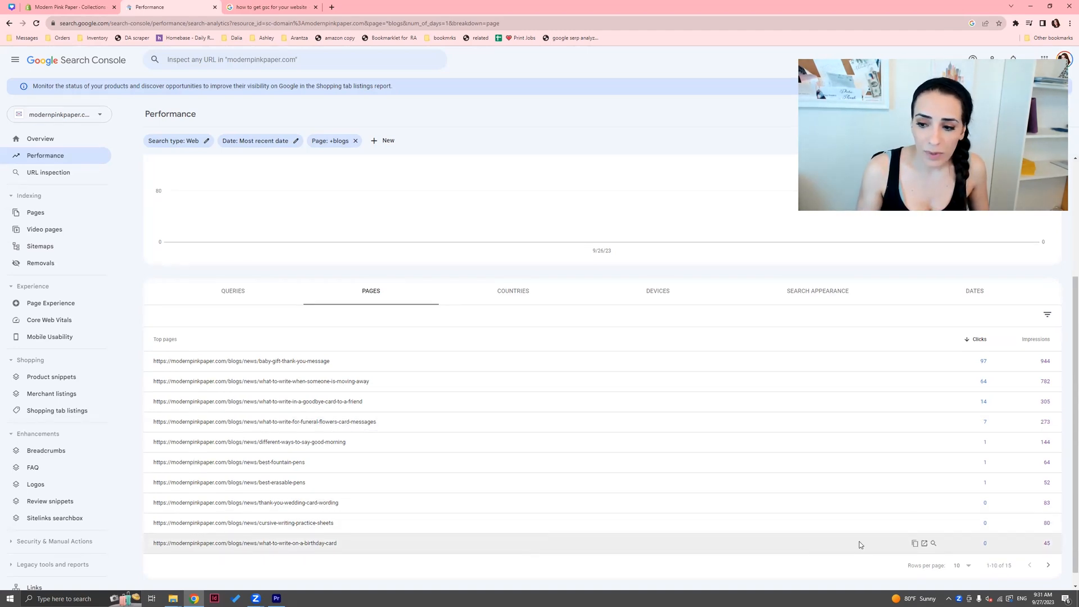
pyautogui.scroll(-1, 928, 545)
pyautogui.click(1053, 551)
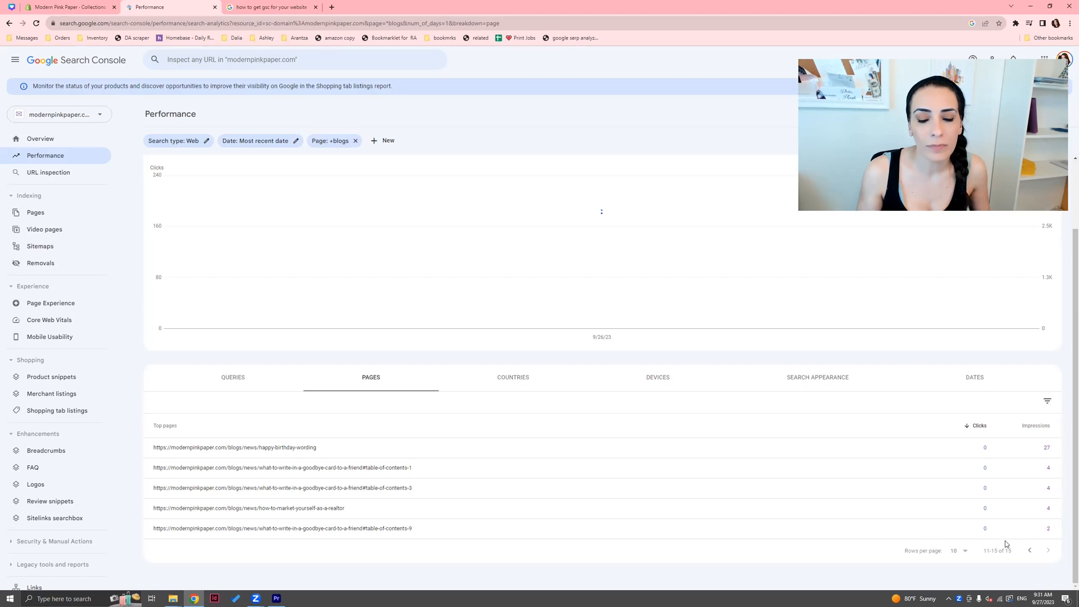
pyautogui.click(1030, 551)
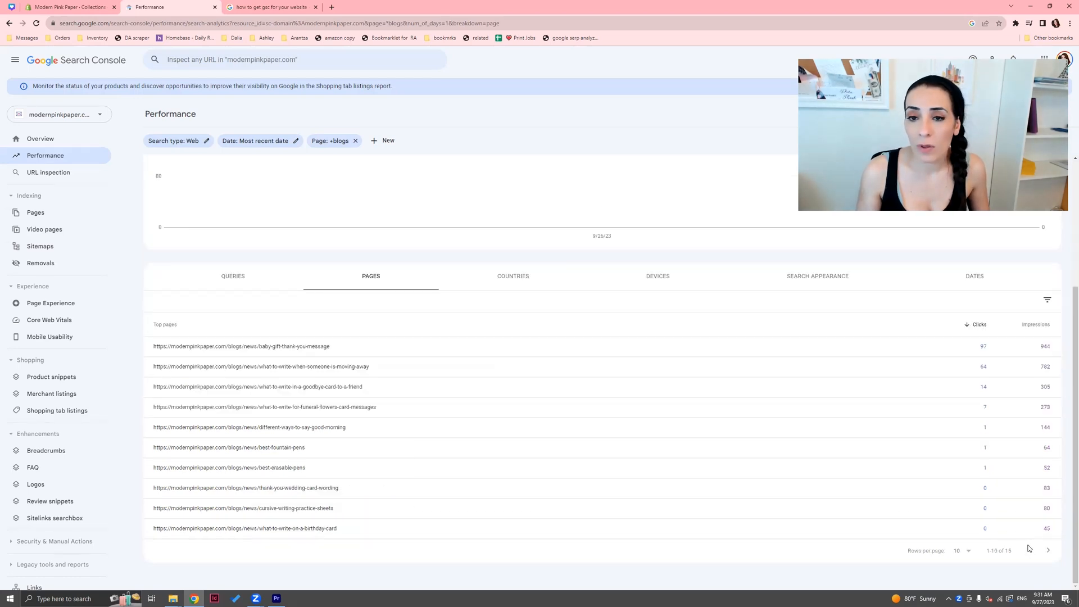
pyautogui.scroll(1, 264, 399)
pyautogui.scroll(-1, 293, 409)
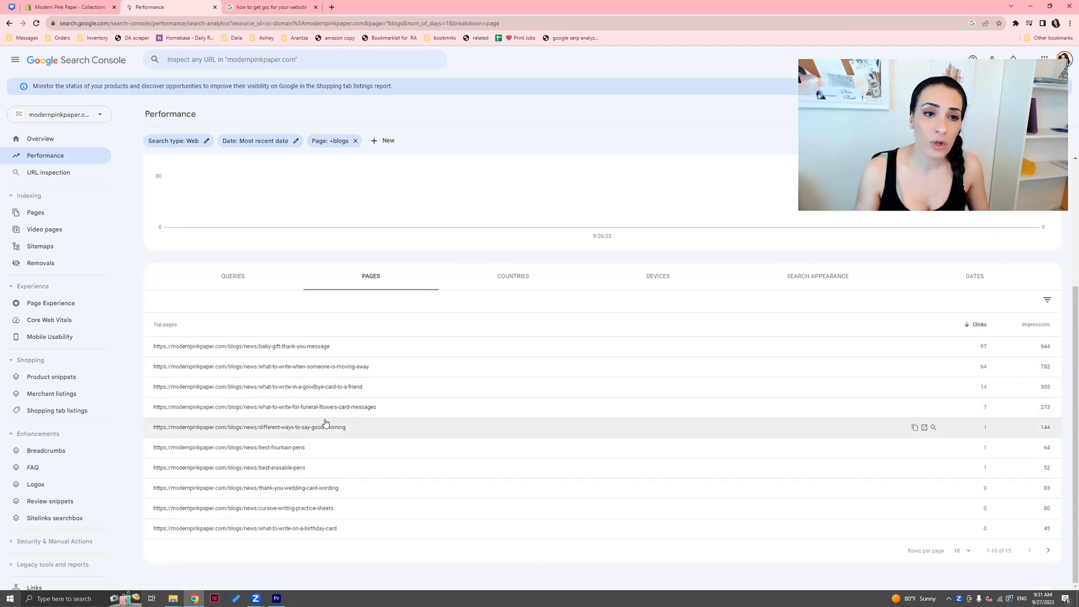
pyautogui.scroll(1, 453, 400)
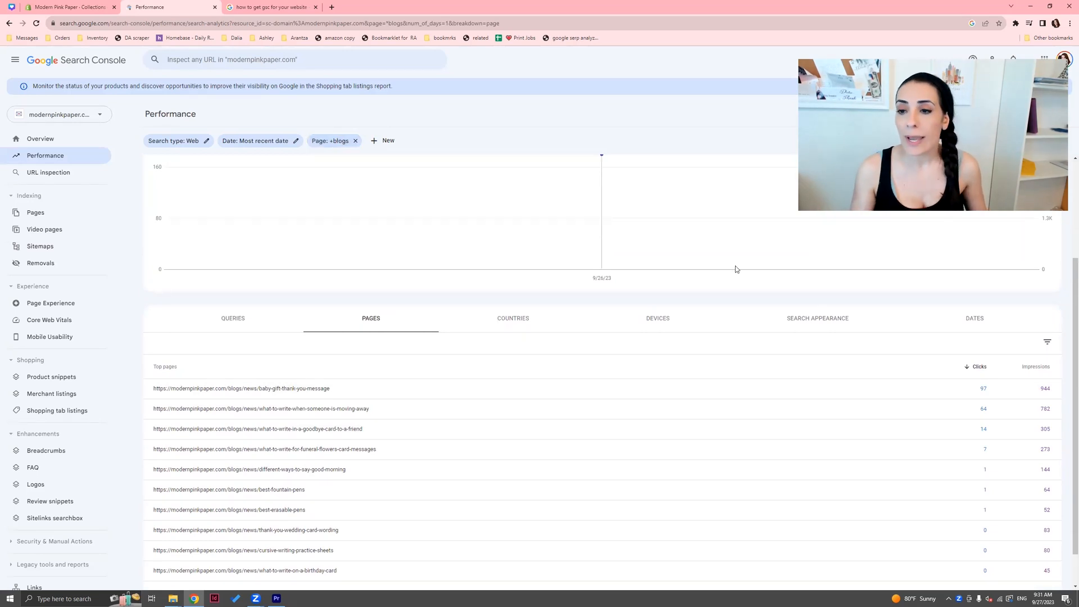
pyautogui.moveTo(736, 269)
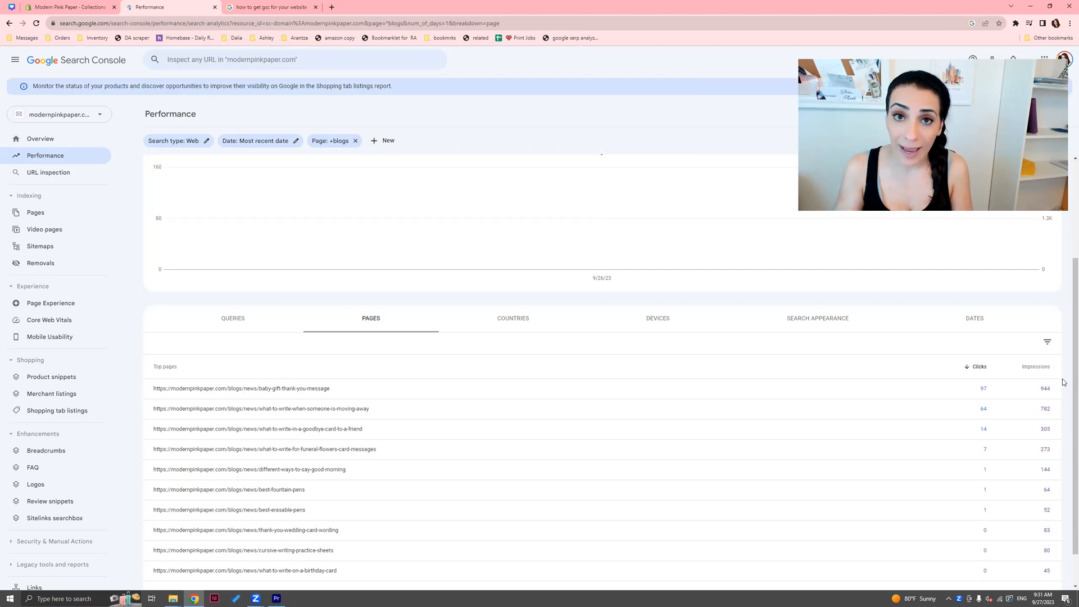
# - Sort the top blog pages by impressions from highest to lowest
pyautogui.click(1030, 368)
pyautogui.click(1033, 367)
pyautogui.click(1036, 368)
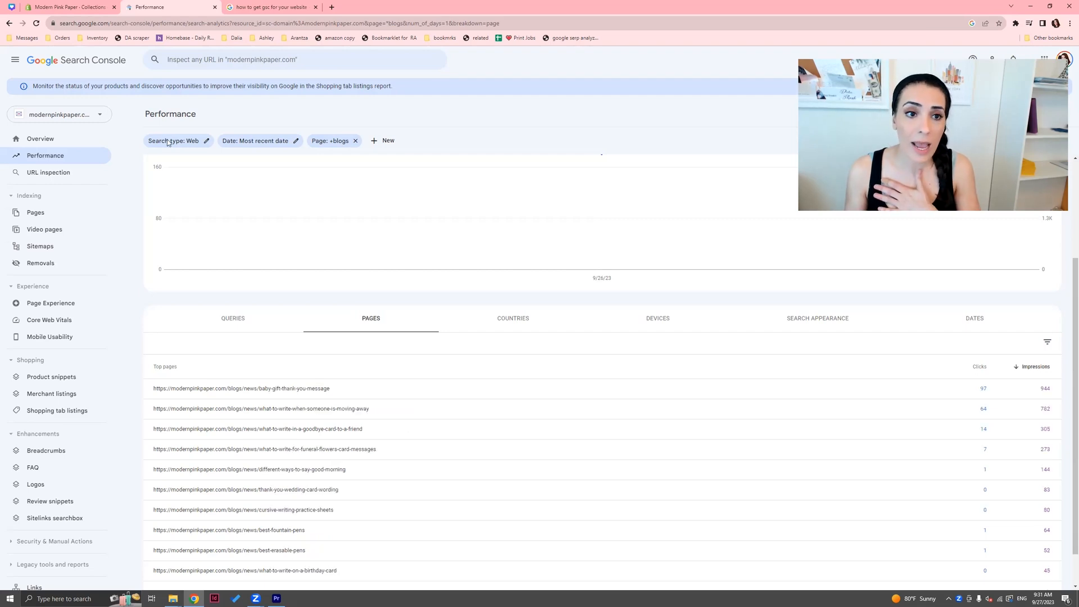
# - Set a custom date range from August 1, 2023 to September 26, 2023
pyautogui.click(270, 142)
pyautogui.click(487, 390)
pyautogui.click(532, 409)
pyautogui.click(438, 306)
pyautogui.click(470, 340)
pyautogui.click(626, 443)
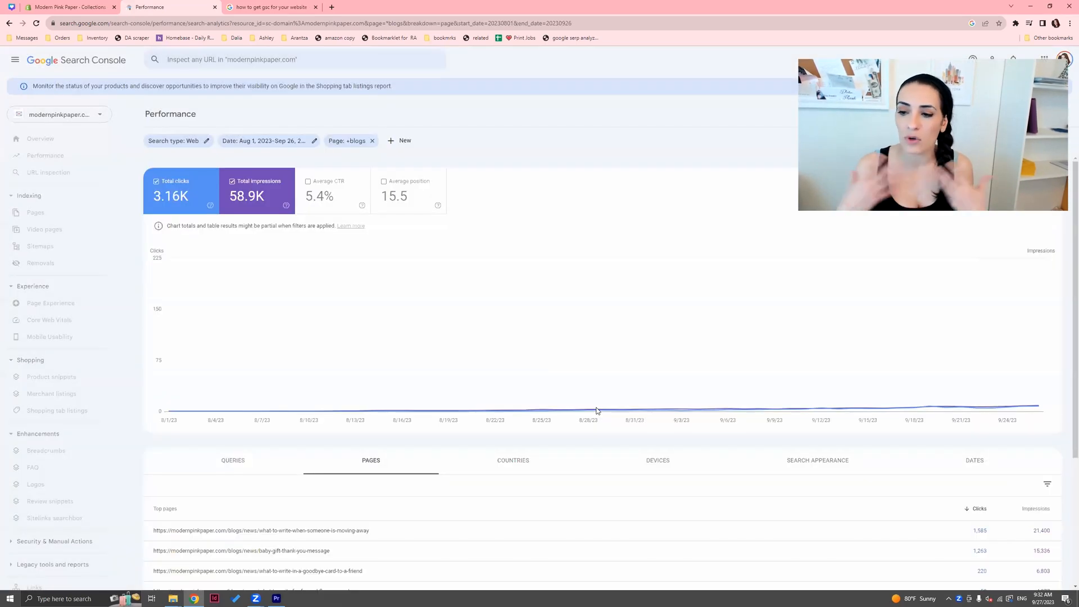
# - Sort the top pages by impressions and add the average CTR and average position metrics to the report
pyautogui.click(1032, 510)
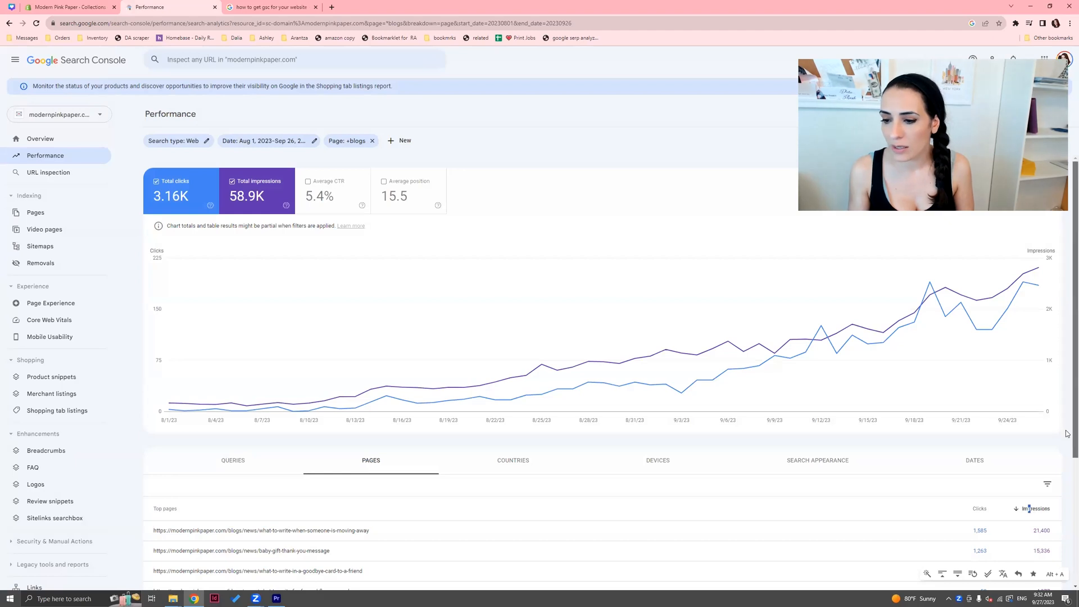
pyautogui.scroll(-2, 1033, 478)
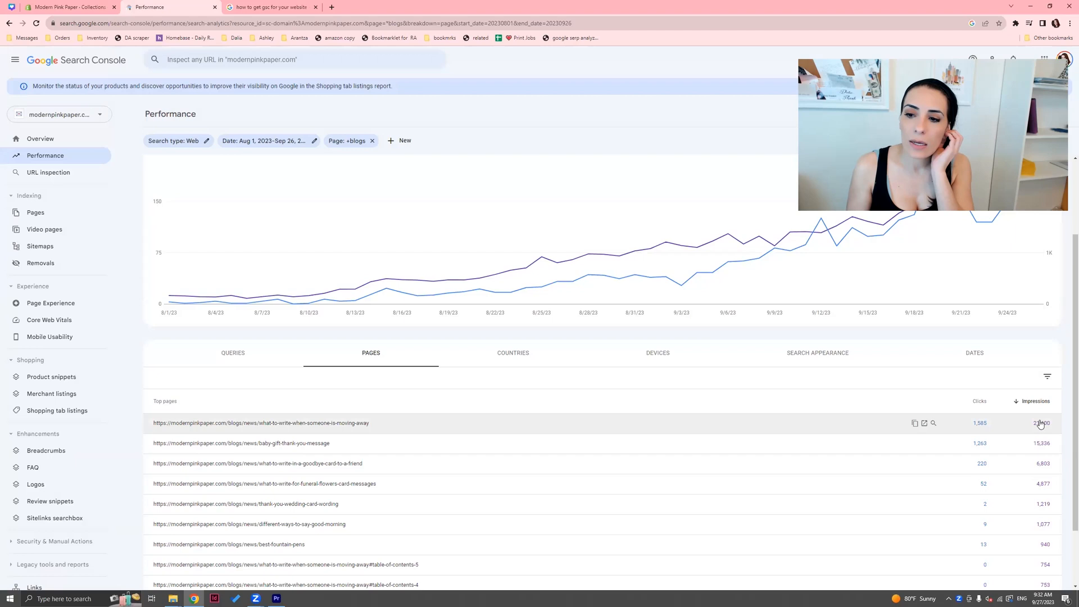
pyautogui.scroll(2, 385, 292)
pyautogui.click(309, 184)
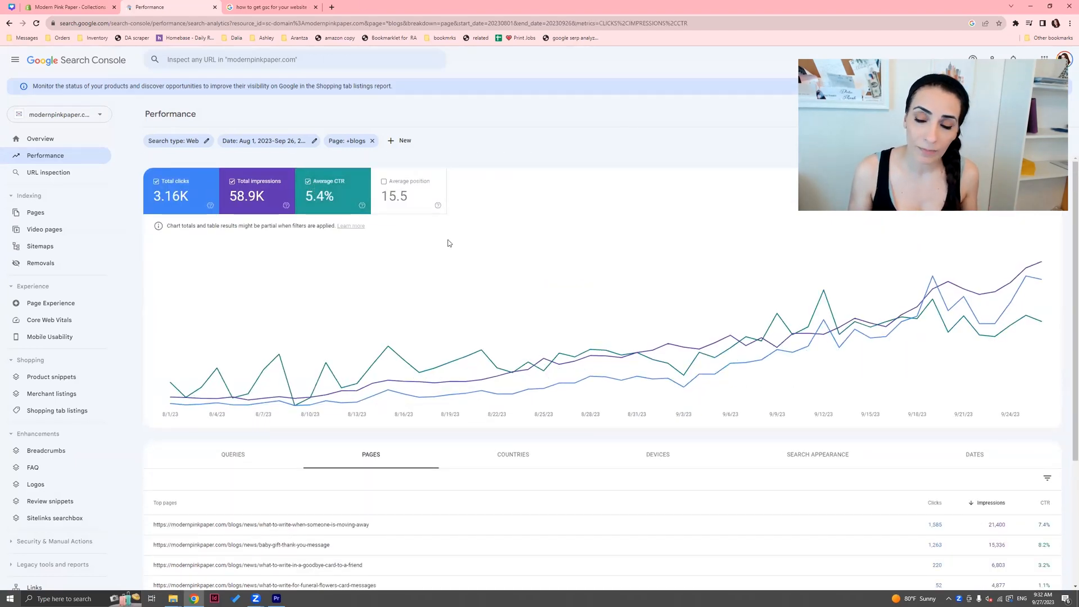
pyautogui.click(431, 199)
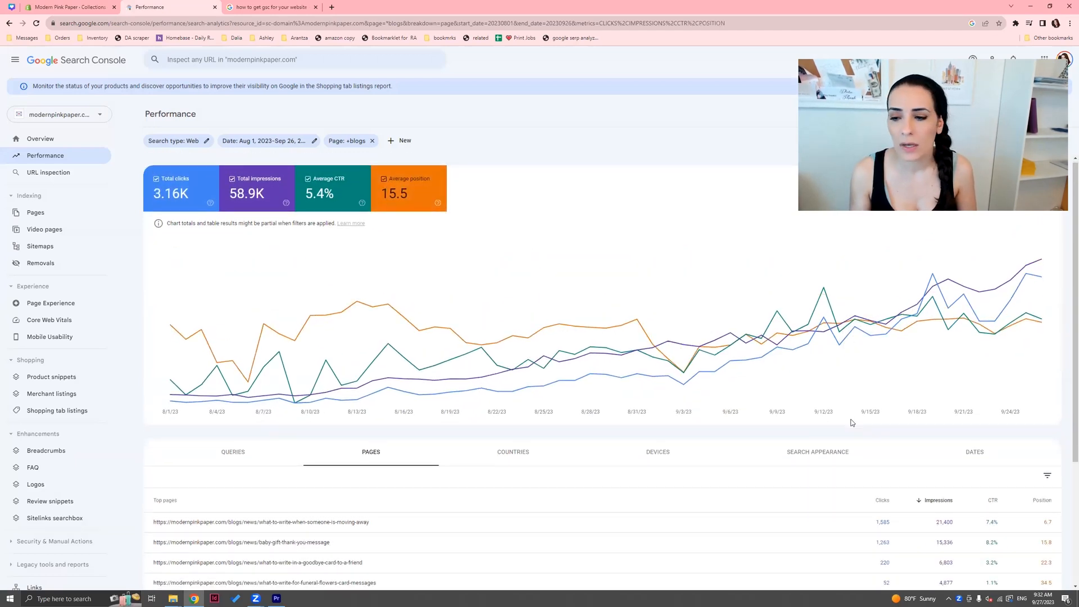
# - Narrow the report to the thank-you-wedding-card-wording blog page in the top pages list
pyautogui.scroll(-3, 852, 423)
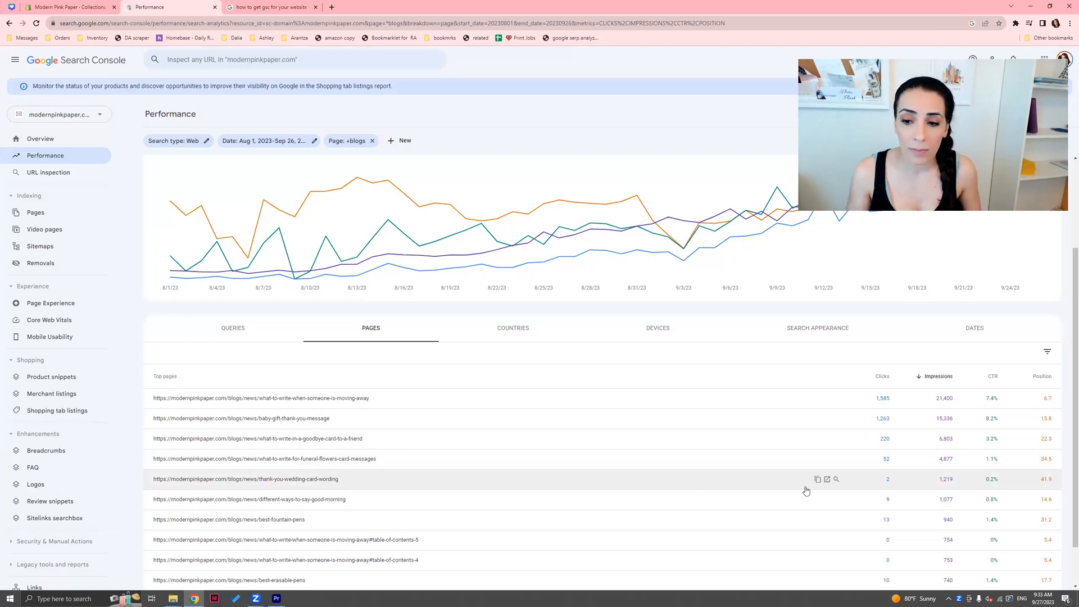
pyautogui.click(684, 482)
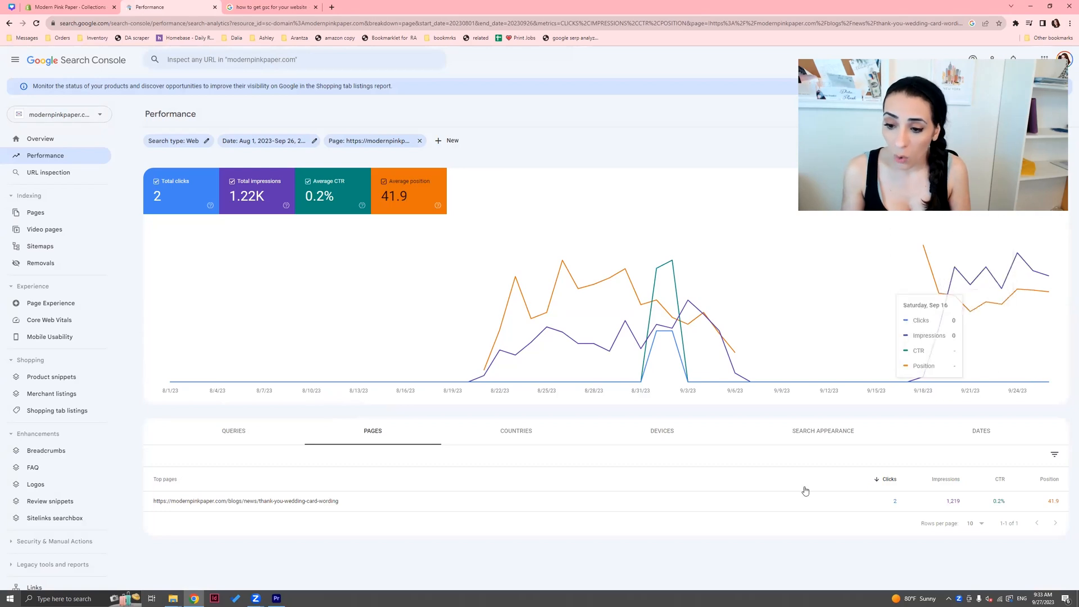
# - Check the search queries for the thank-you-wedding-card-wording page, and open its live blog post from the pages list
pyautogui.click(244, 436)
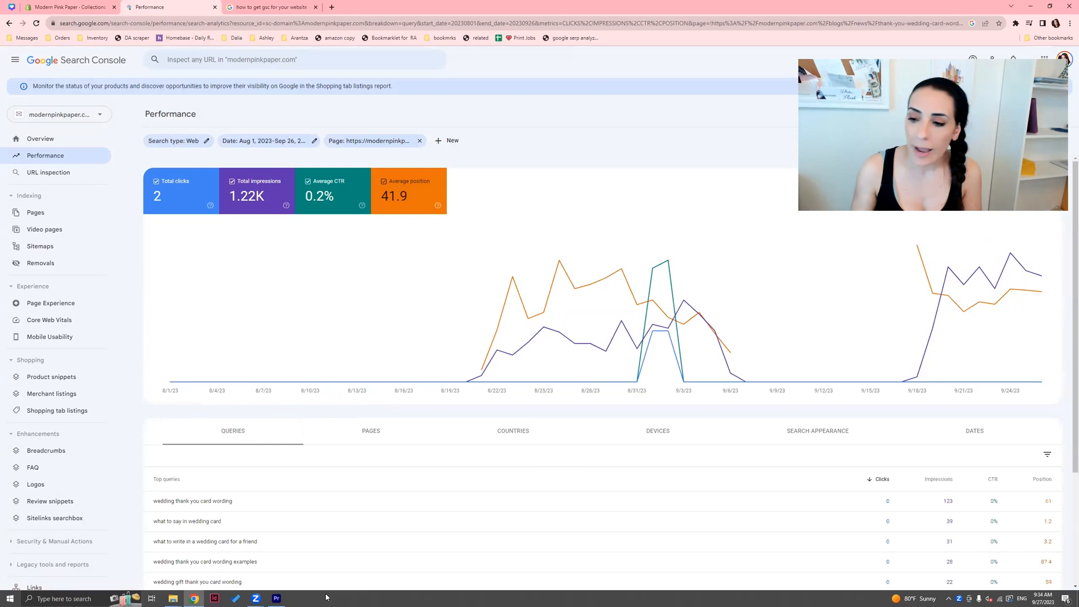
pyautogui.scroll(-2, 966, 509)
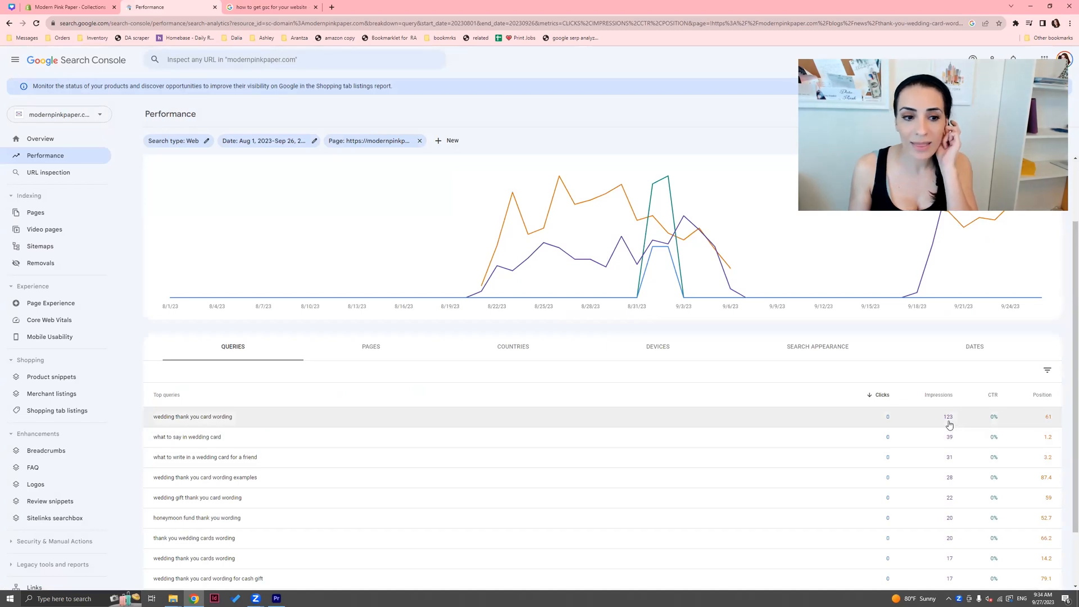
pyautogui.click(366, 359)
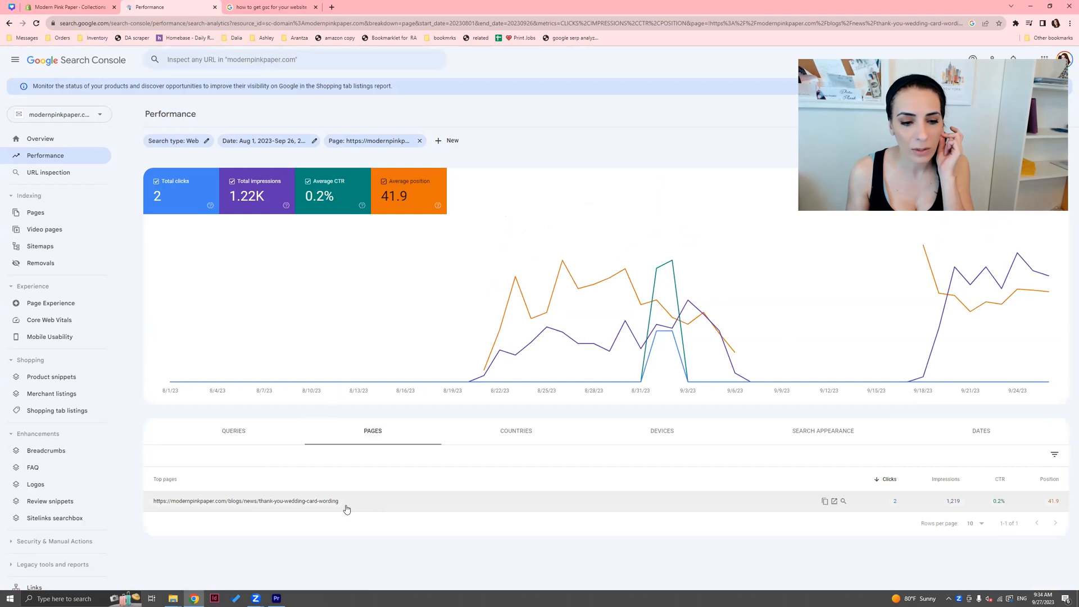
pyautogui.click(834, 501)
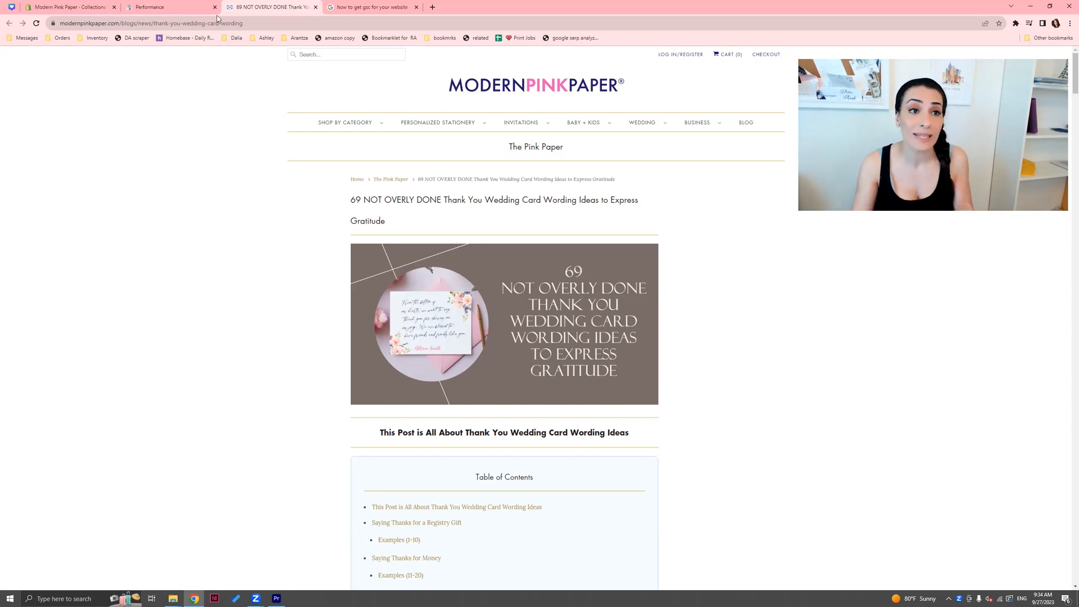
# - Compare the wedding card page's top queries in Search Console with the title of the live blog post
pyautogui.click(150, 5)
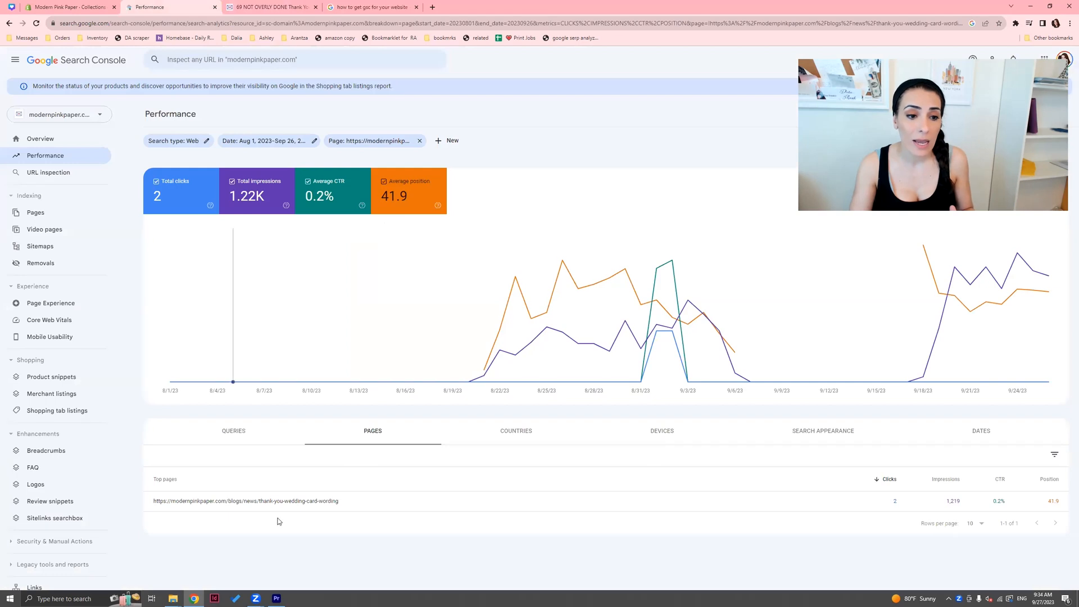
pyautogui.click(252, 441)
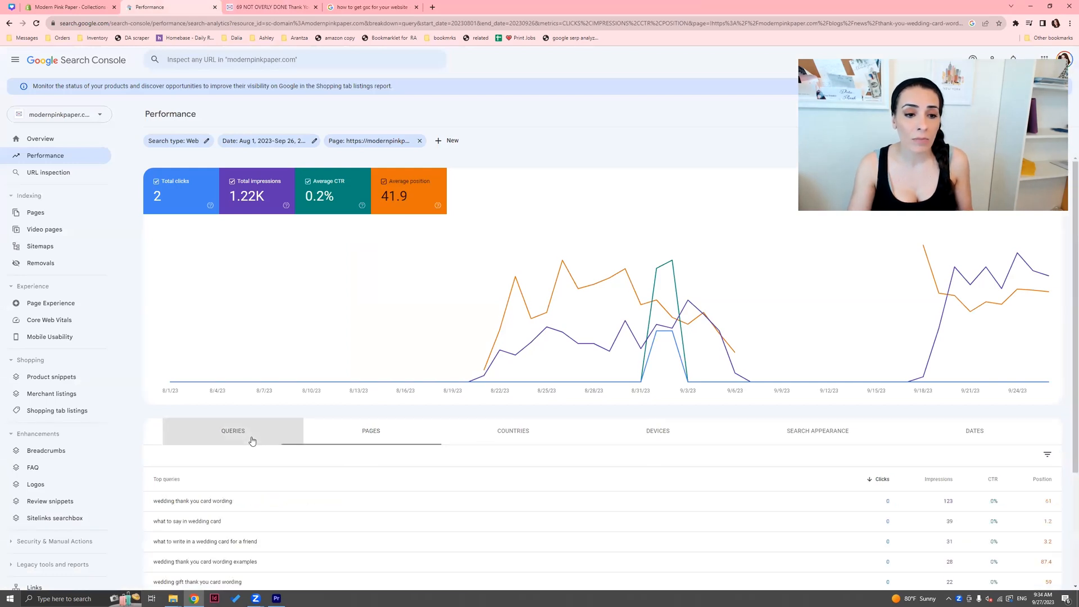
pyautogui.scroll(-1, 260, 531)
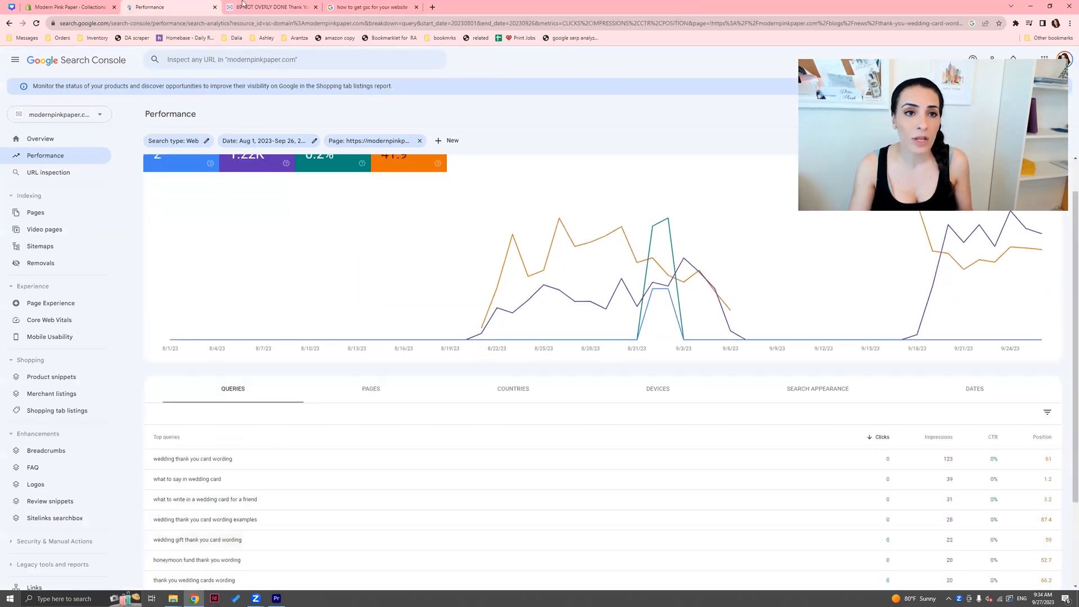
pyautogui.click(246, 6)
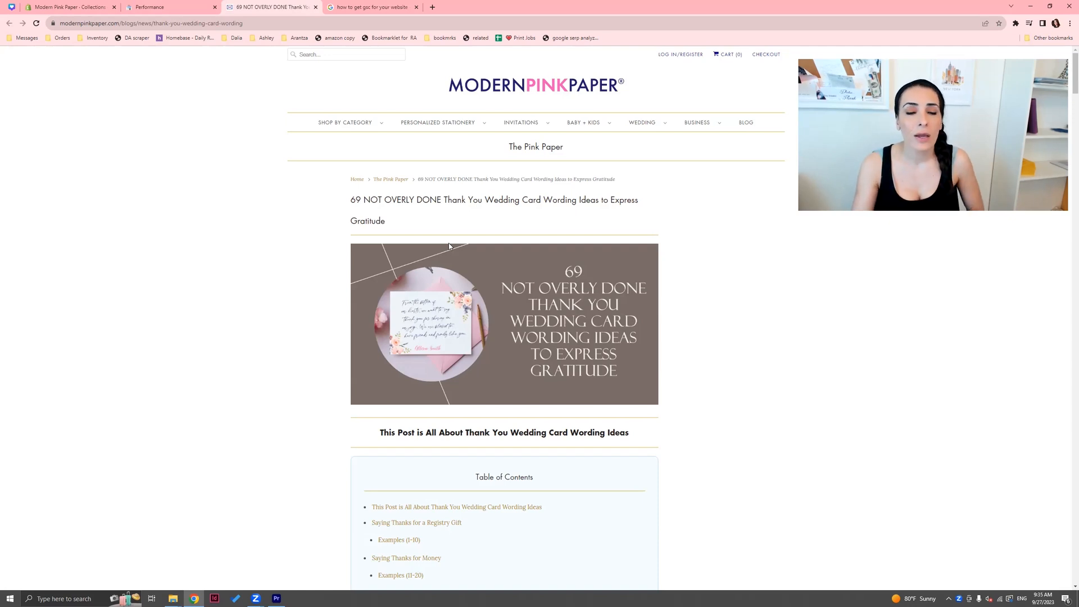
pyautogui.click(161, 3)
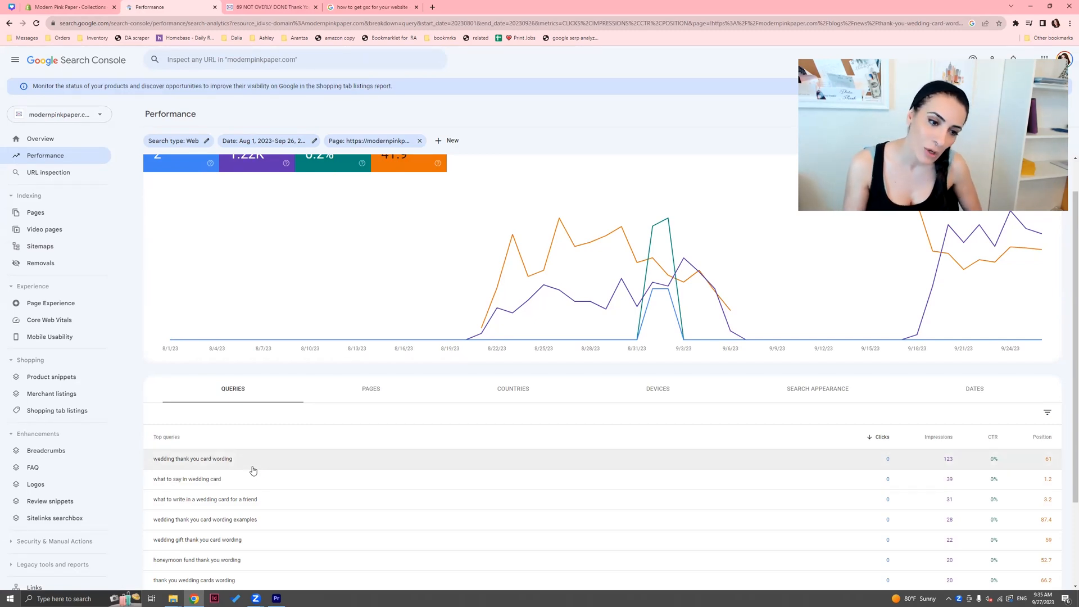
# - Skim the body of the live wedding card wording post for content related to its search queries
pyautogui.click(290, 5)
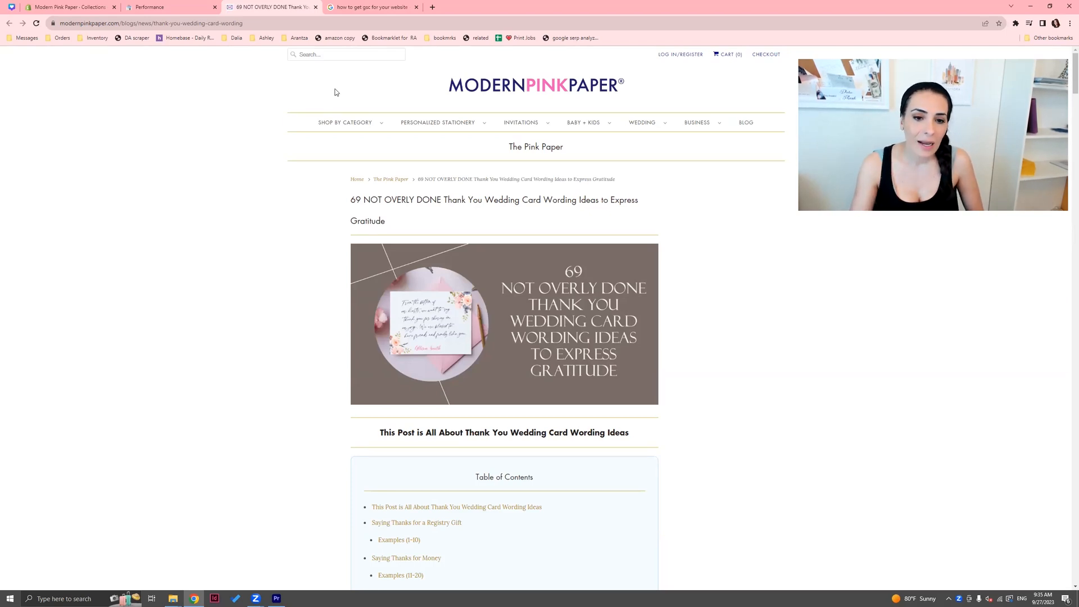
pyautogui.scroll(-15, 488, 314)
pyautogui.scroll(-3, 512, 365)
pyautogui.scroll(6, 512, 365)
# - Return to the Search Console report and read through the wedding card page's full list of top queries
pyautogui.click(163, 7)
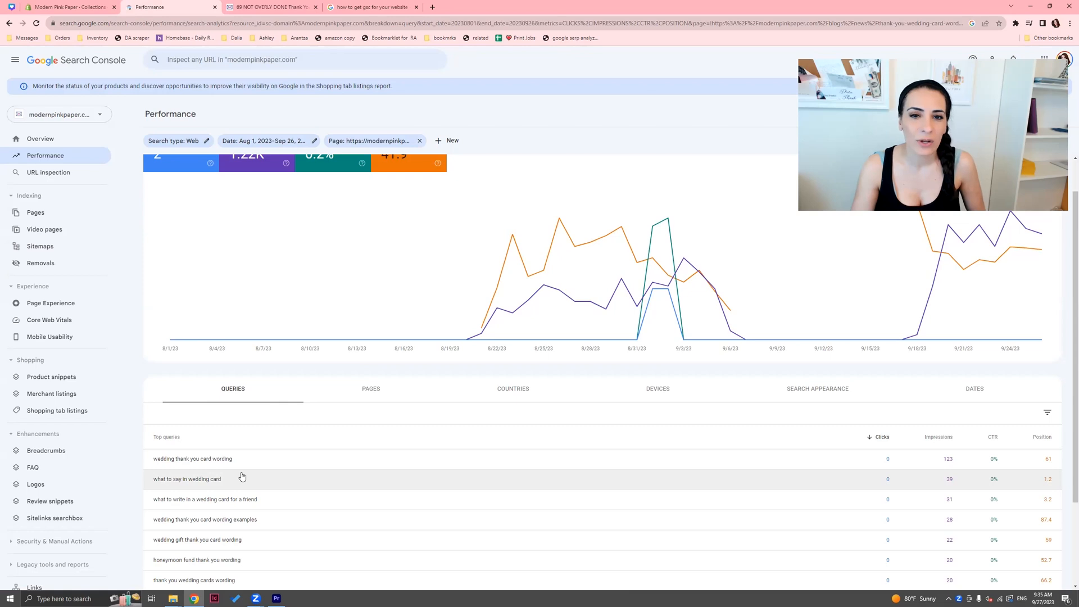
pyautogui.scroll(-1, 241, 479)
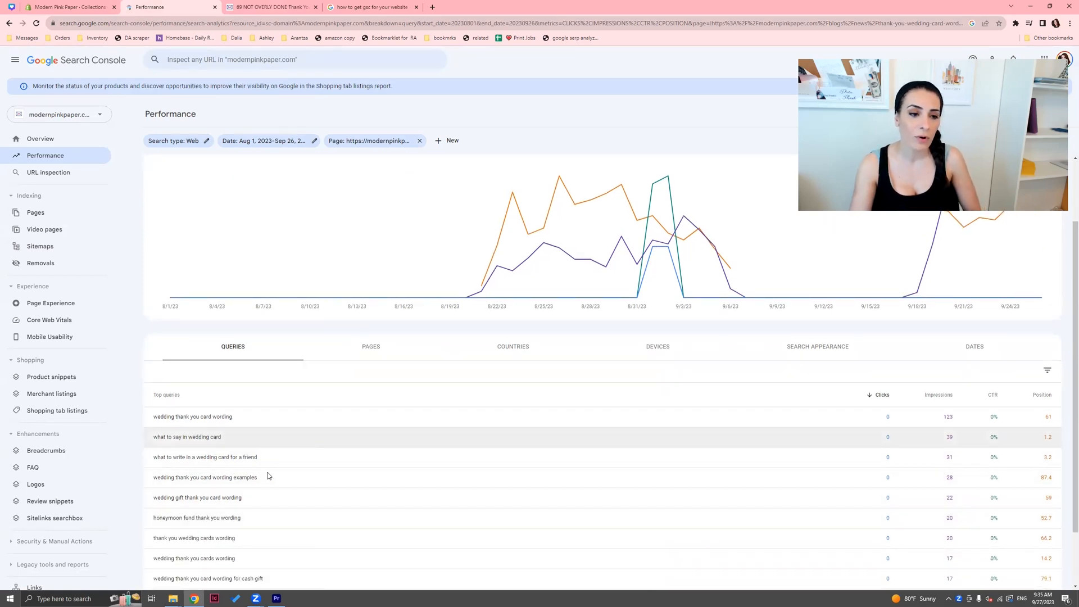
pyautogui.scroll(-1, 255, 493)
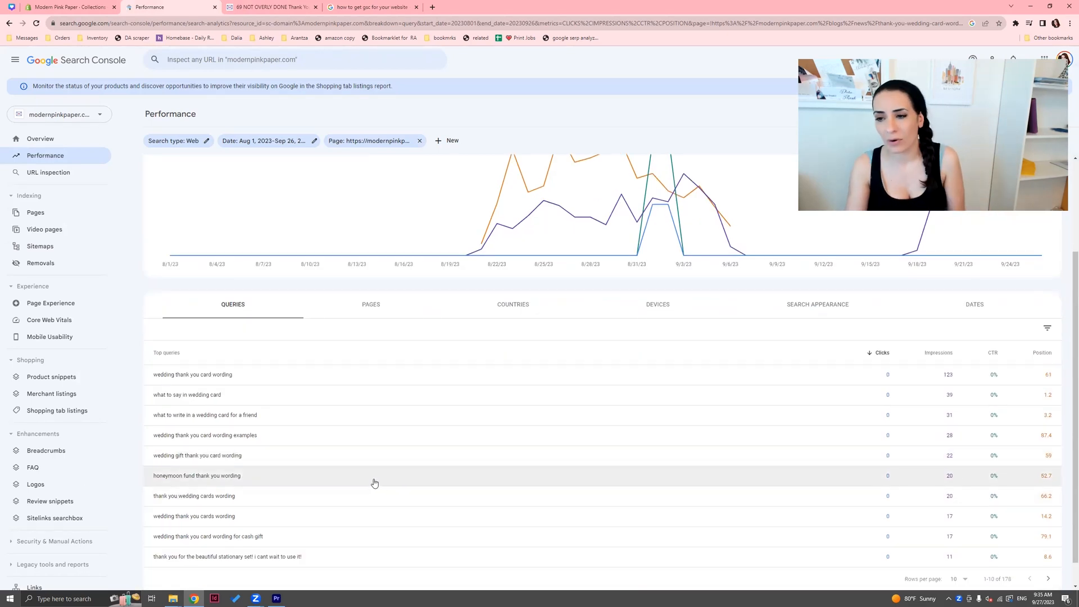
pyautogui.scroll(3, 374, 484)
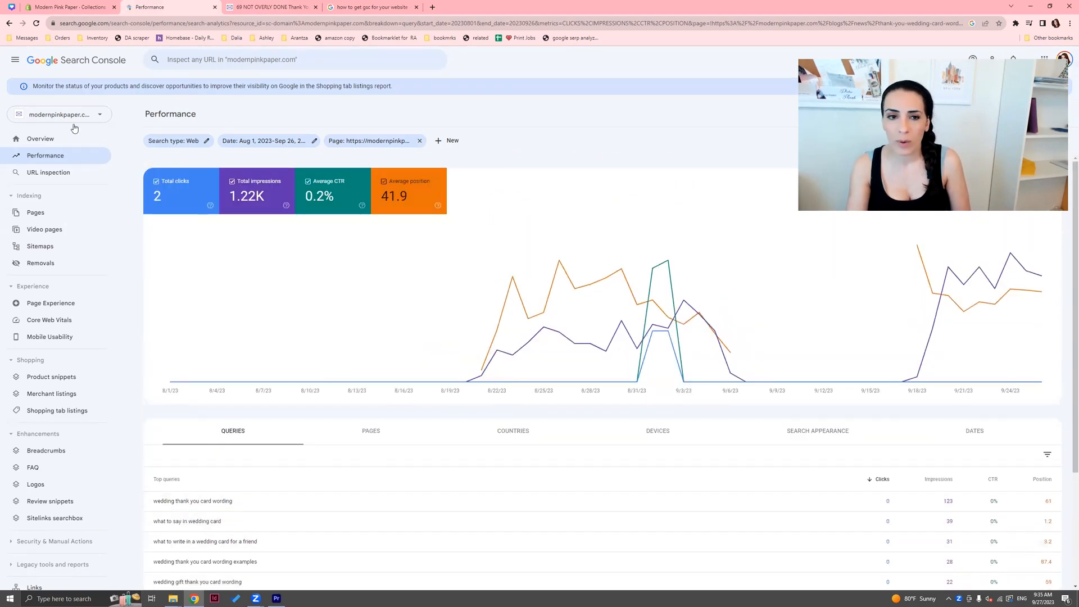
# - Go back to the blog pages report and change its page filter to URLs containing "collections"
pyautogui.click(7, 23)
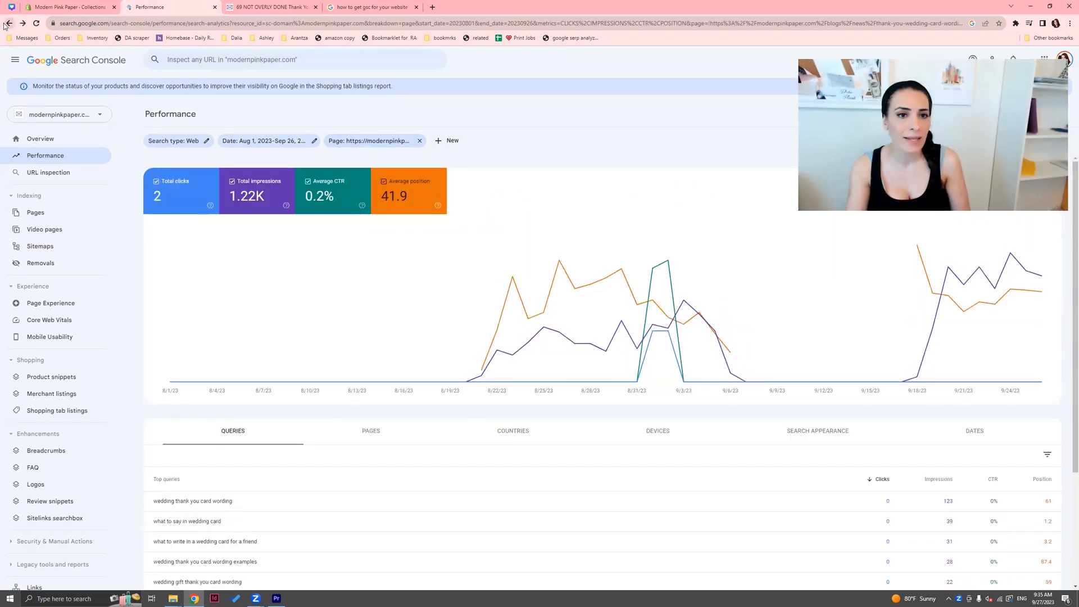
pyautogui.click(8, 23)
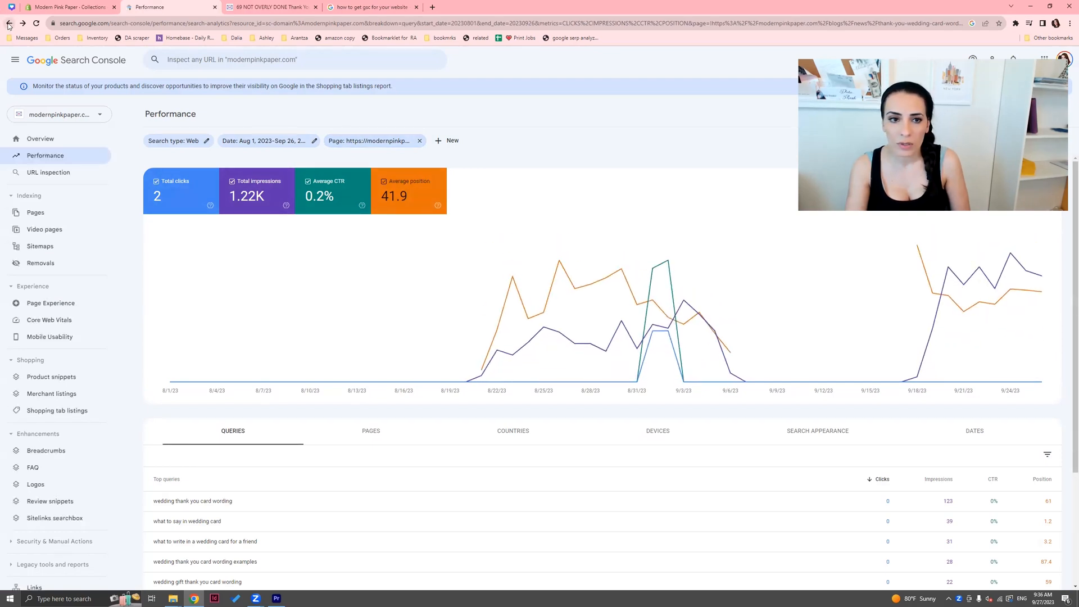
pyautogui.click(8, 24)
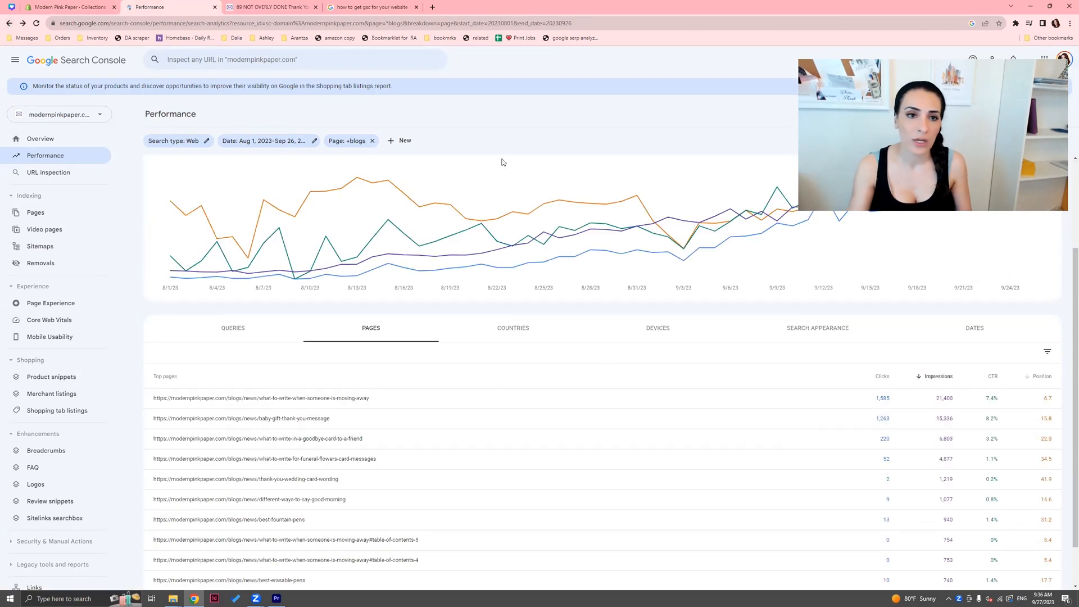
pyautogui.click(349, 139)
pyautogui.moveTo(483, 338); pyautogui.dragTo(437, 337)
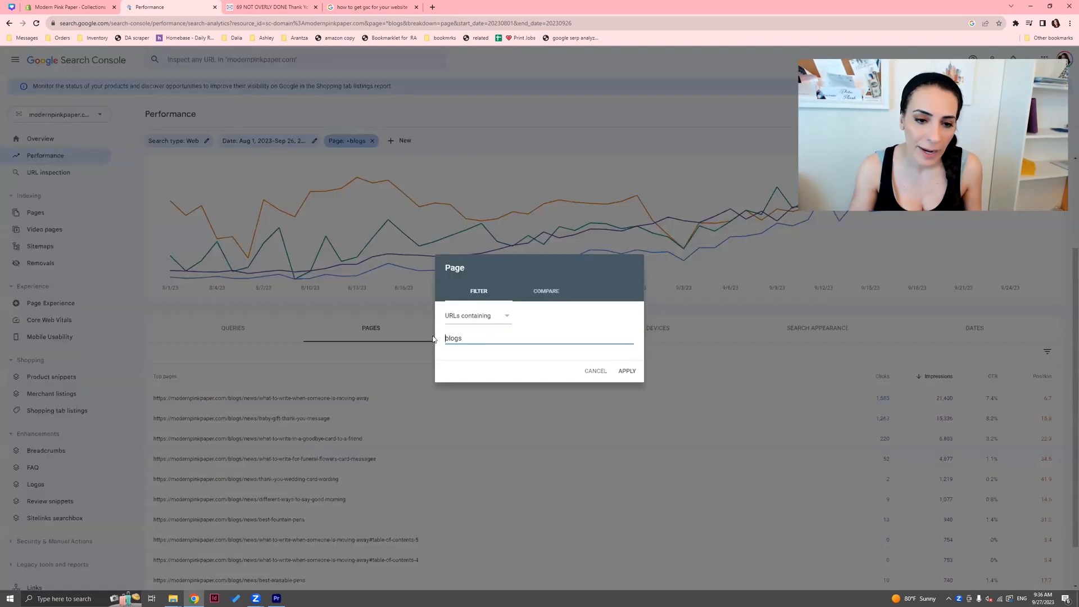
pyautogui.write('collections')
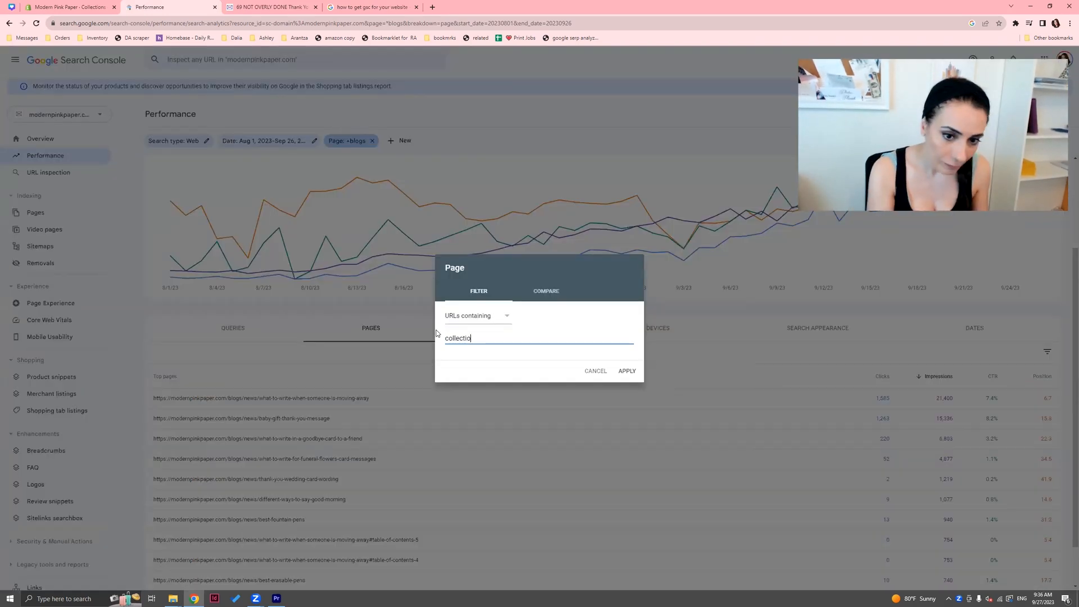
pyautogui.press('Return')
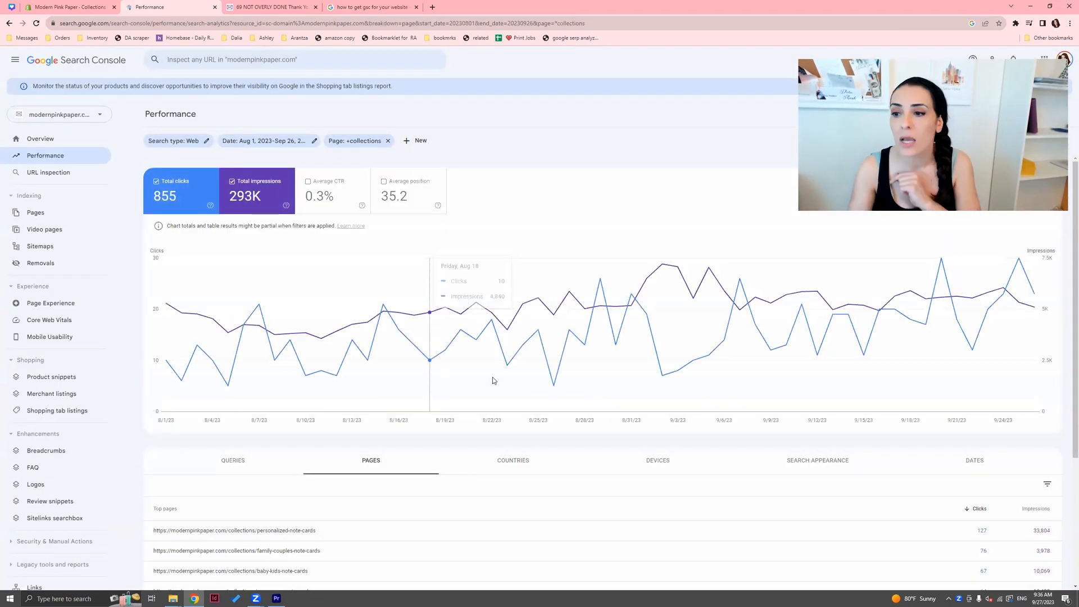
# - Add the average CTR and average position metrics and sort the collection pages by position, lowest number first
pyautogui.click(307, 183)
pyautogui.click(394, 191)
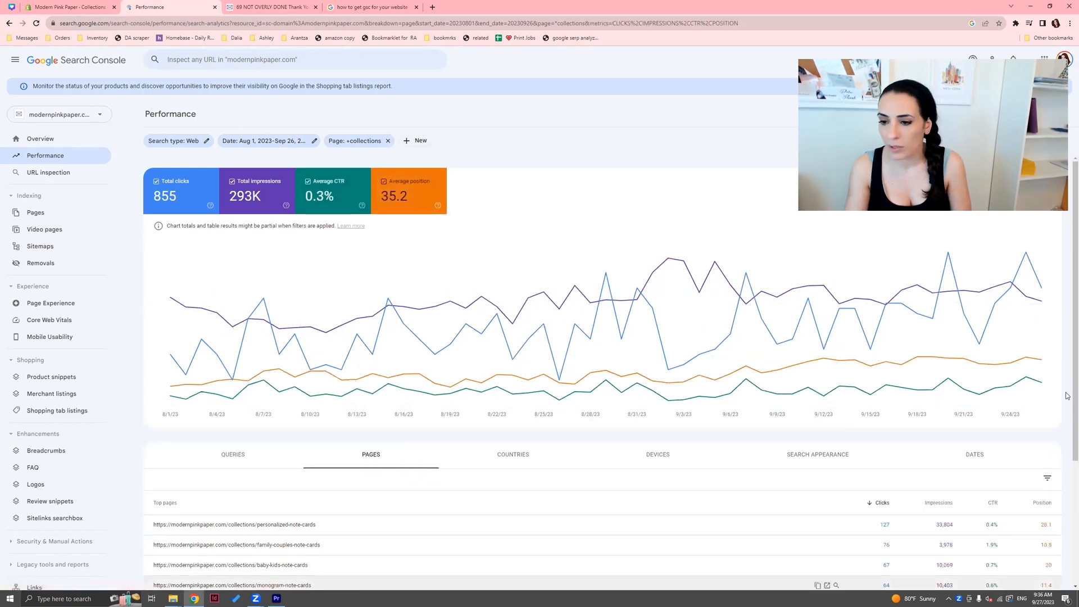
pyautogui.scroll(-3, 1057, 393)
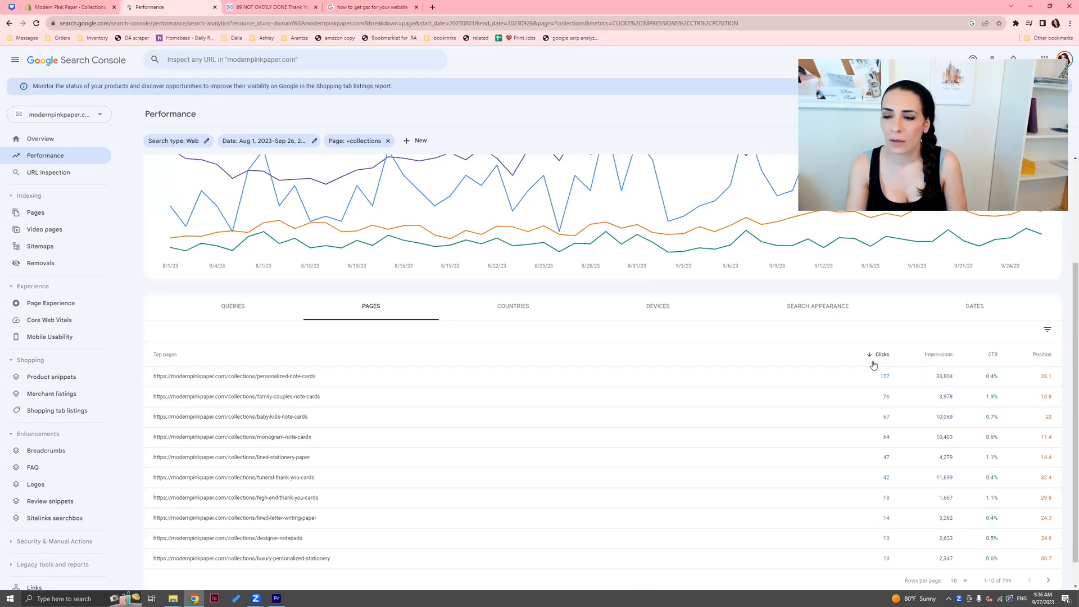
pyautogui.click(1043, 355)
pyautogui.click(1043, 355)
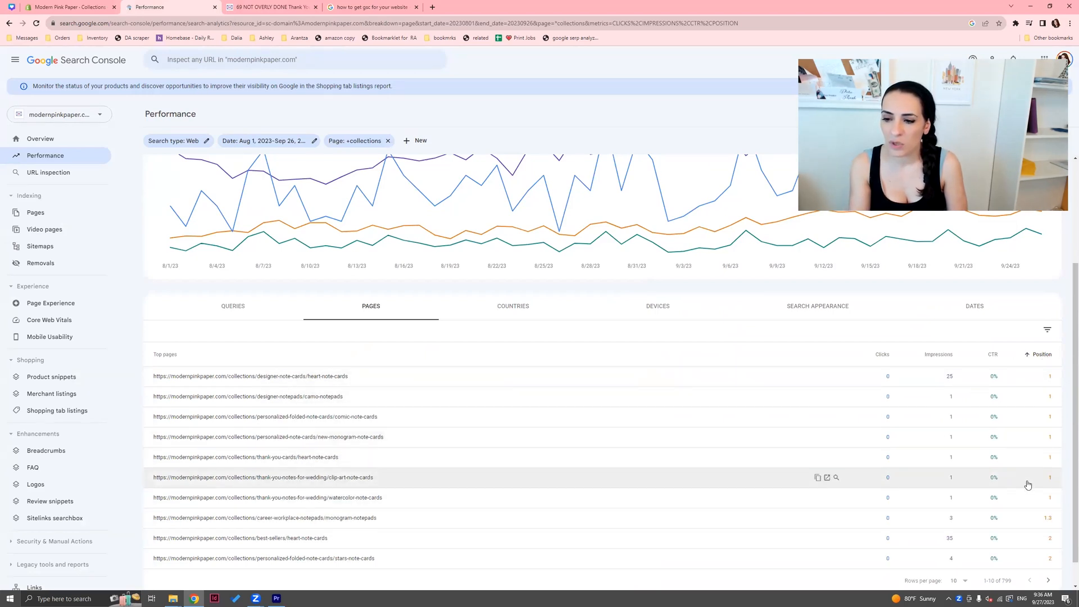
pyautogui.scroll(-1, 1028, 483)
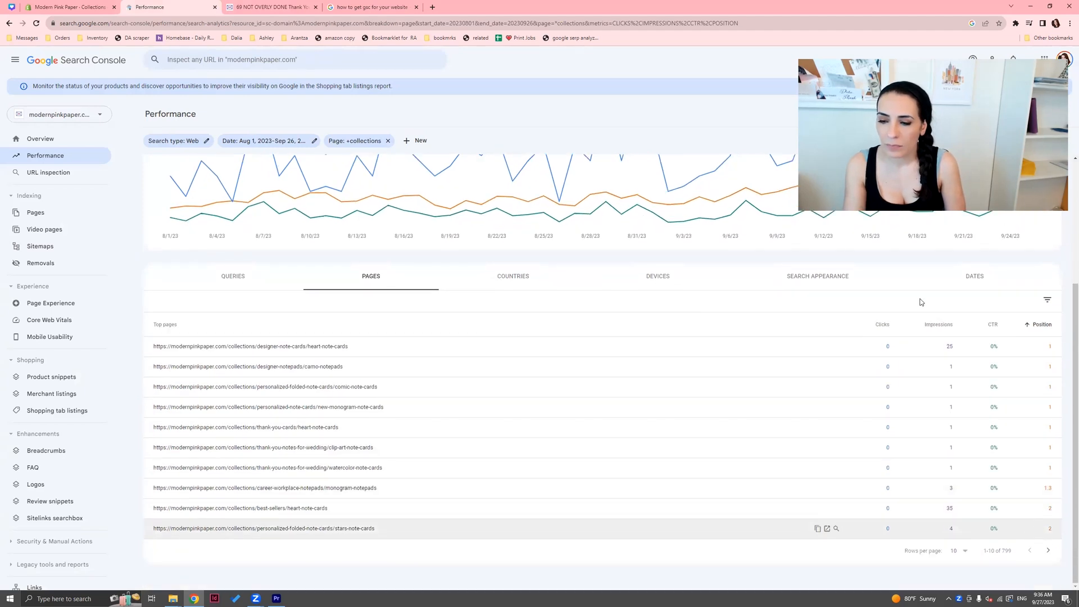
# - Sort the collection pages by impressions and narrow the report to the family-couples-note-cards page from the second set of results
pyautogui.click(936, 324)
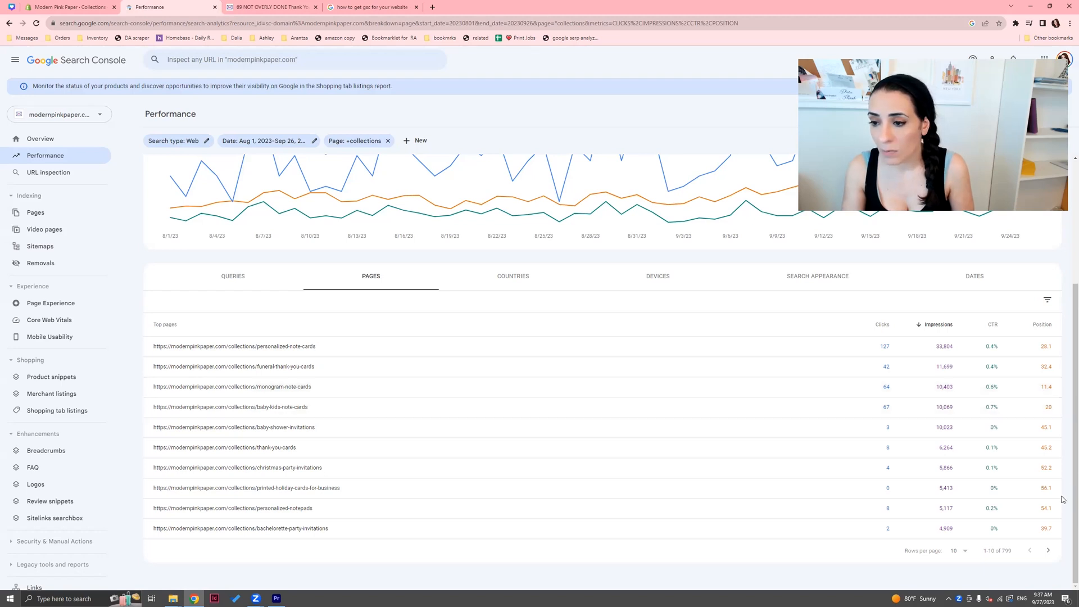
pyautogui.click(1048, 553)
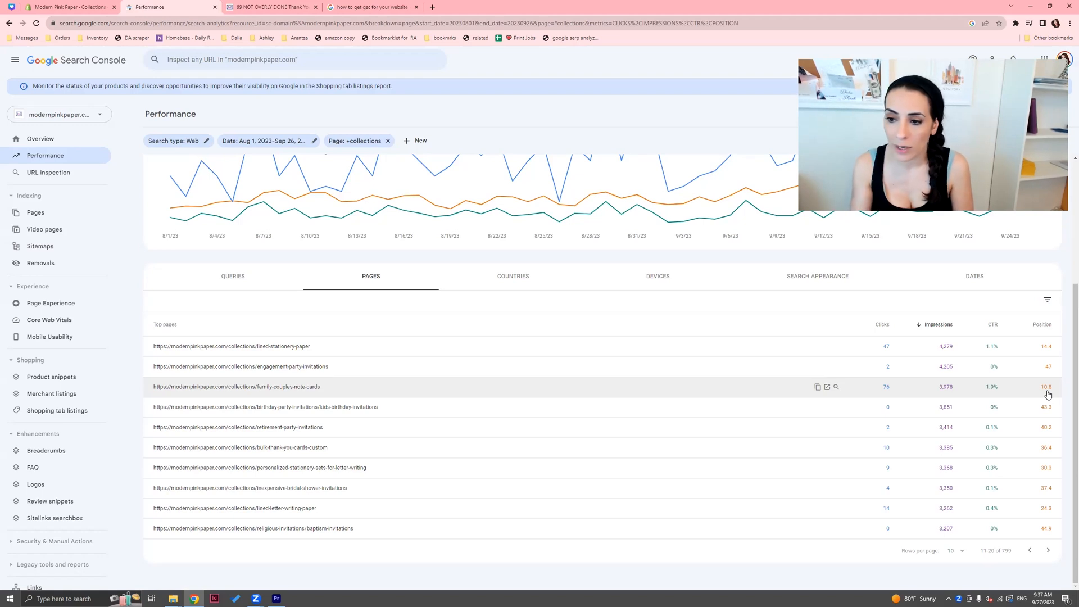
pyautogui.click(979, 393)
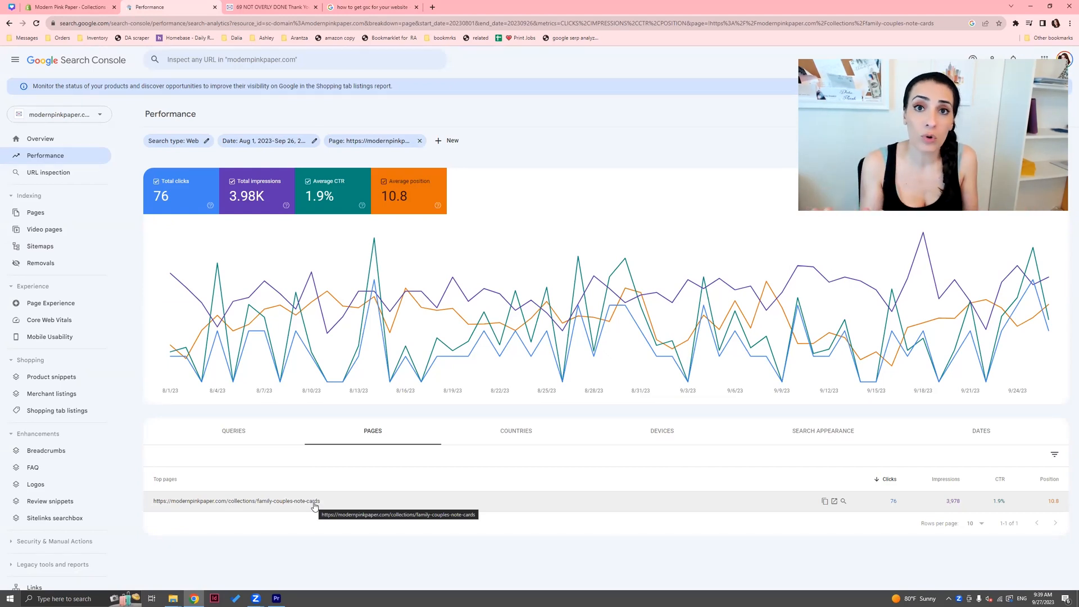
# - Examine the search queries for the family-couples-note-cards page, sorted first by impressions and then by clicks
pyautogui.click(270, 439)
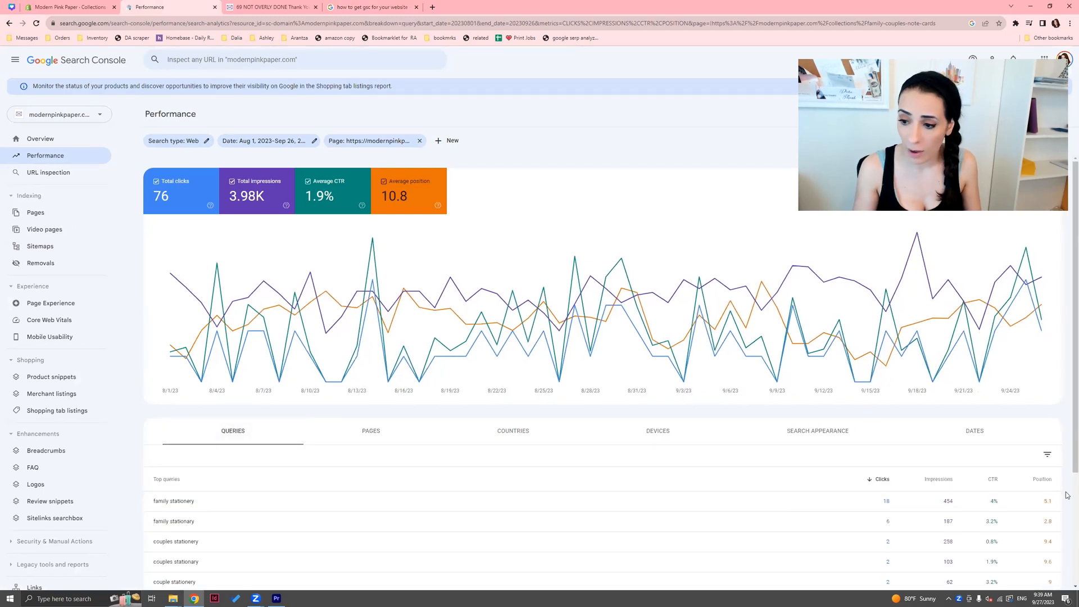
pyautogui.moveTo(1068, 433); pyautogui.dragTo(1068, 567)
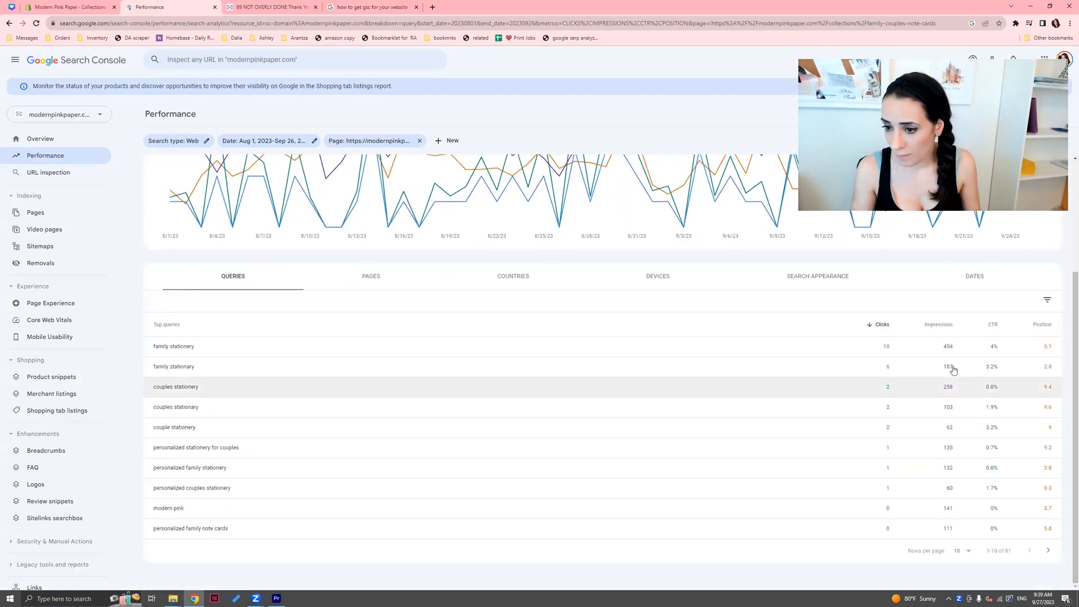
pyautogui.click(939, 328)
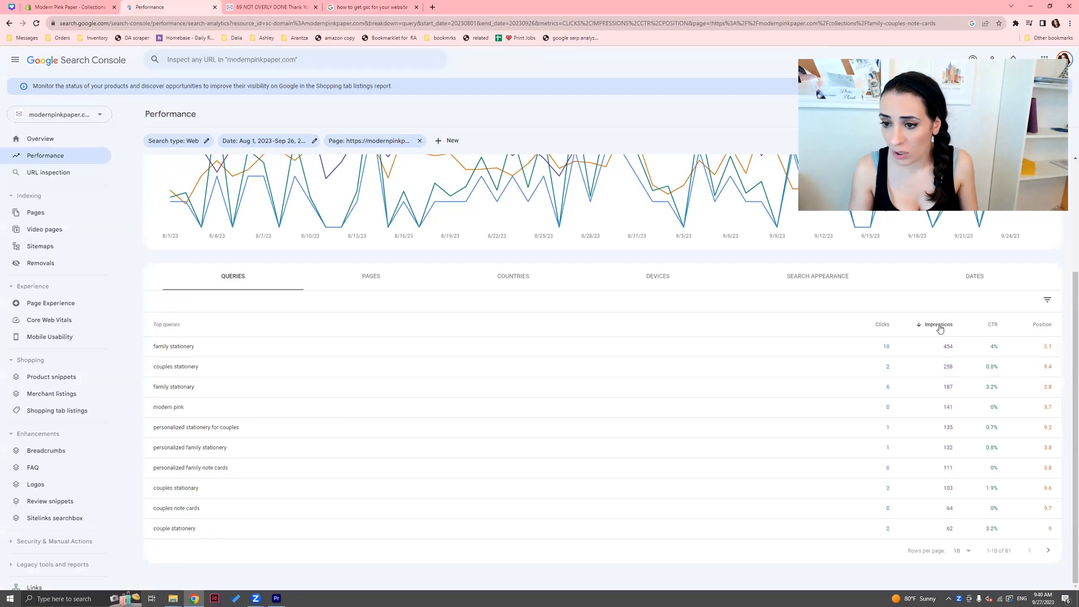
pyautogui.click(882, 326)
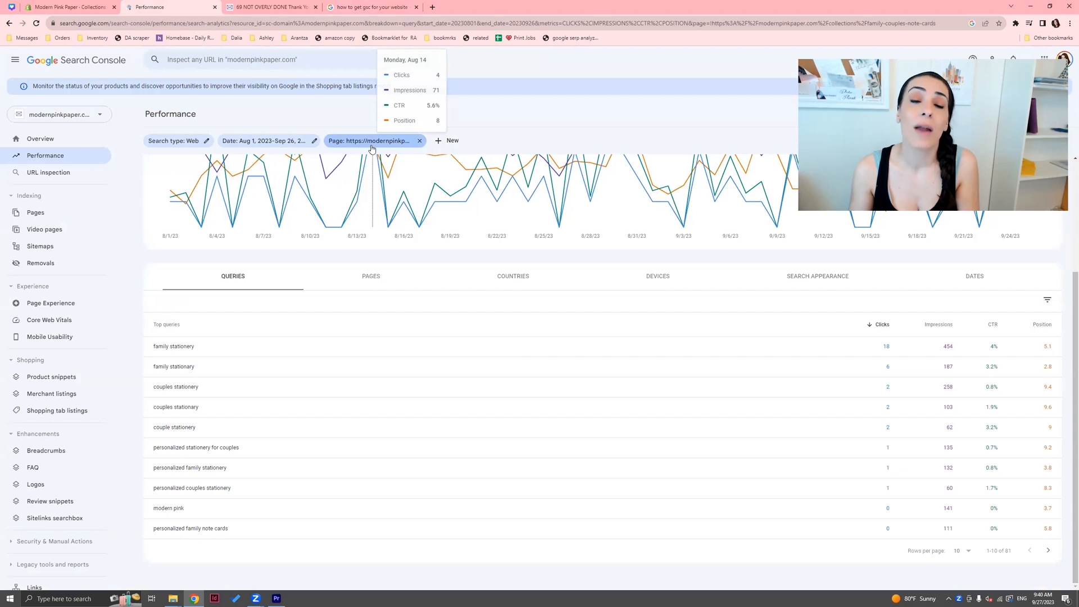
# - Remove the page filter for the family-couples-note-cards collection from the performance report
pyautogui.scroll(1, 528, 428)
pyautogui.scroll(3, 528, 428)
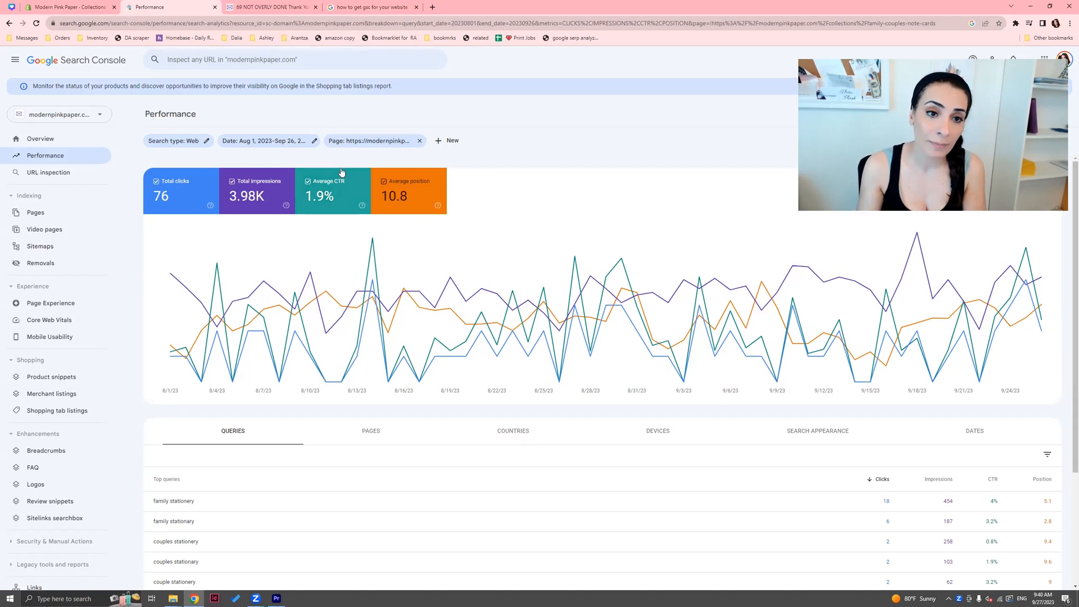
pyautogui.click(364, 142)
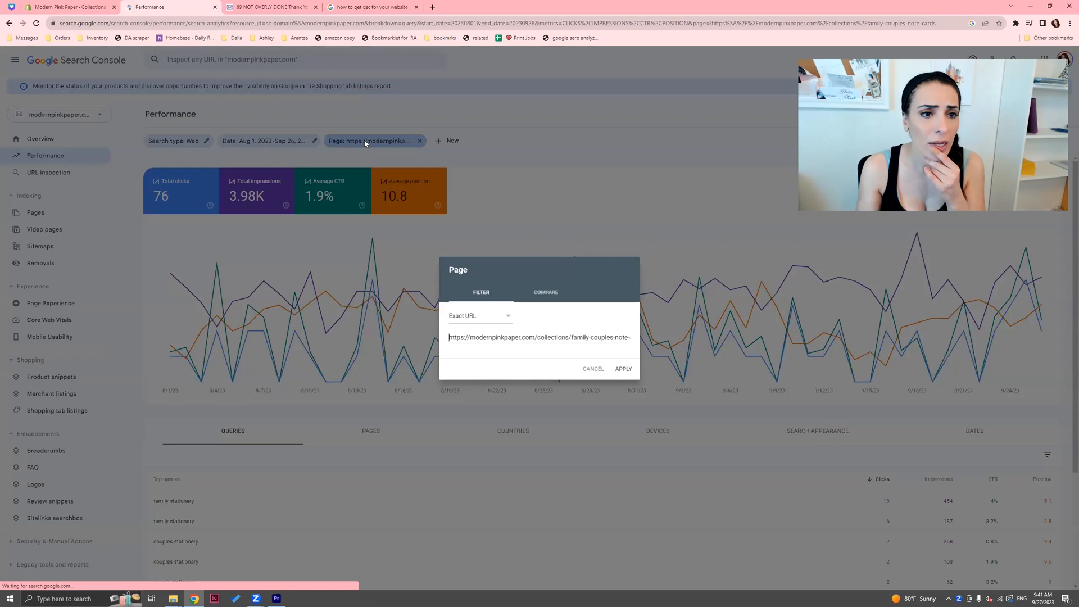
pyautogui.click(596, 372)
pyautogui.click(420, 142)
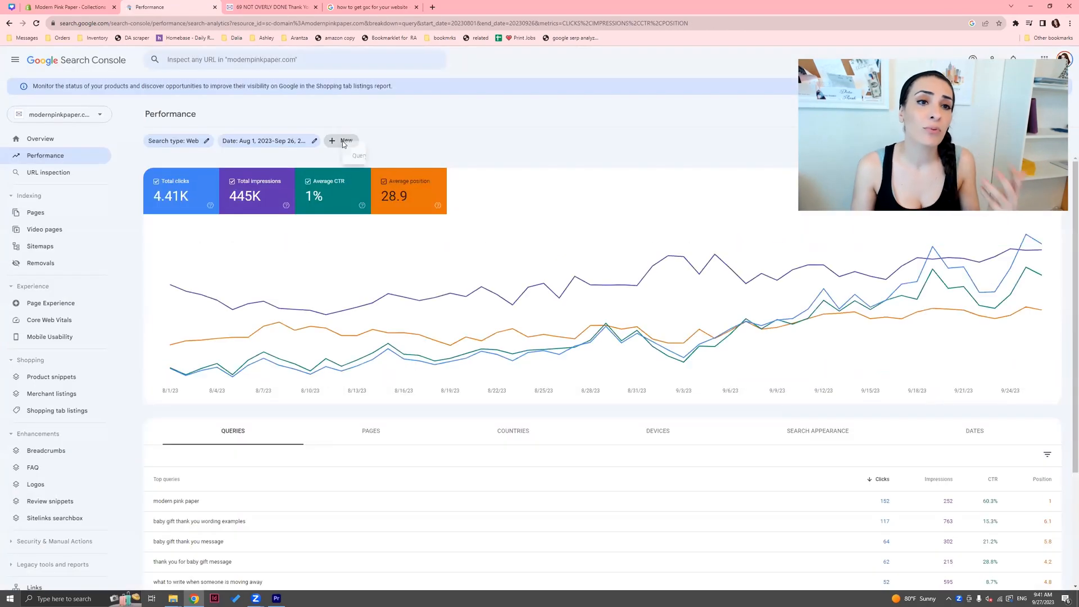
# - Add an exact query filter for "personalized note cards" to the performance report
pyautogui.click(342, 142)
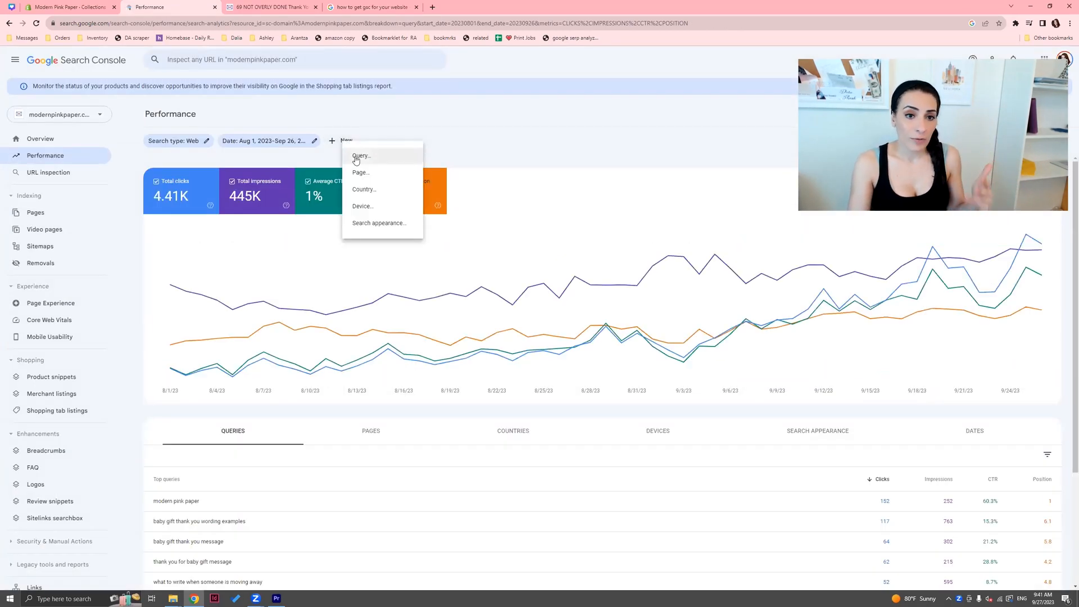
pyautogui.click(359, 156)
pyautogui.click(479, 323)
pyautogui.click(478, 347)
pyautogui.click(481, 338)
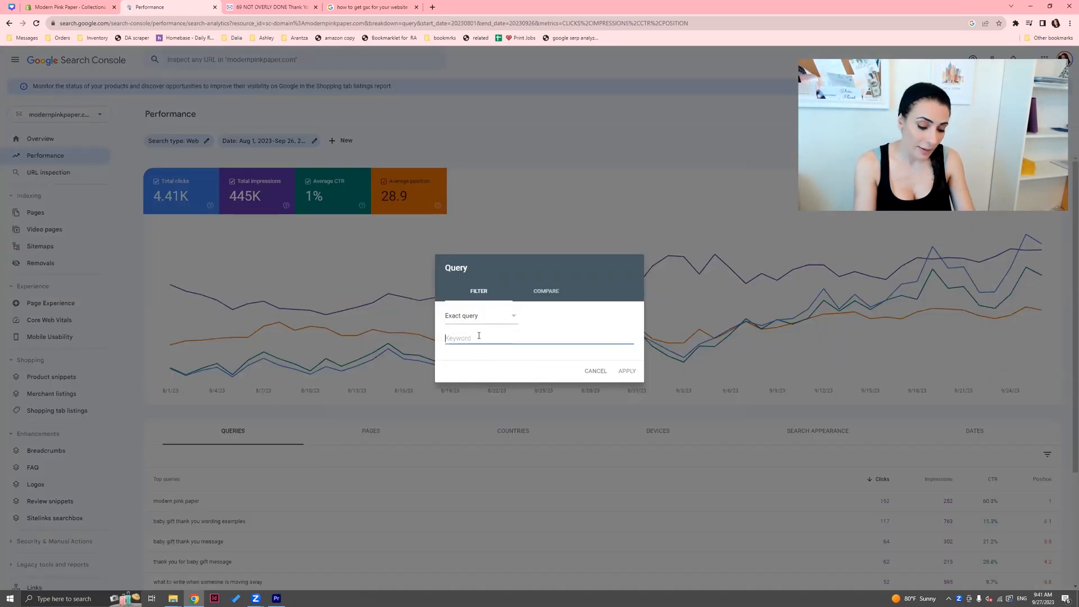
pyautogui.write('personalize')
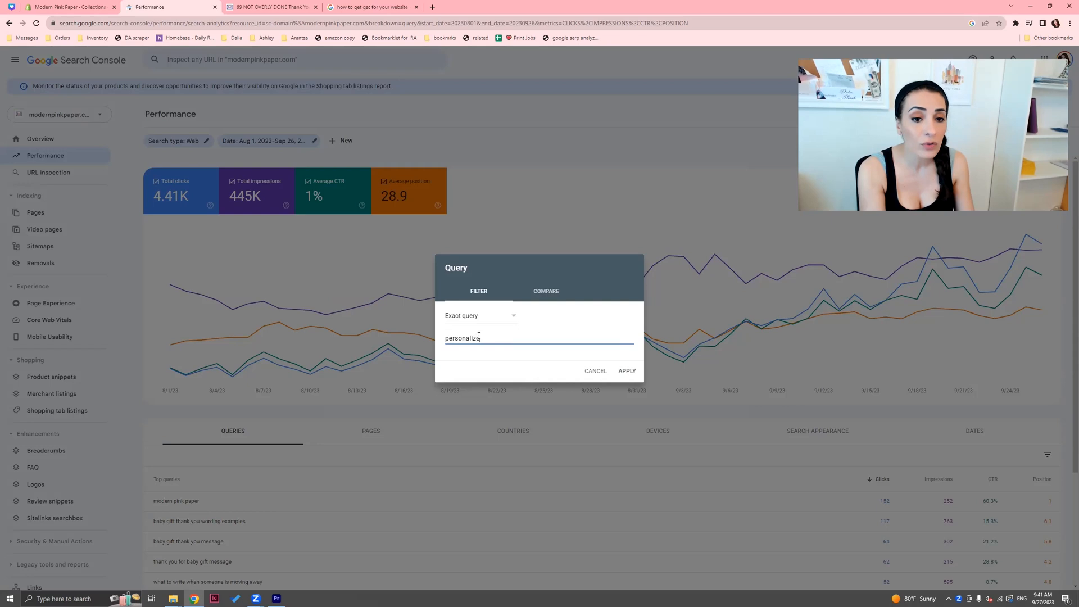
pyautogui.write('d note cards')
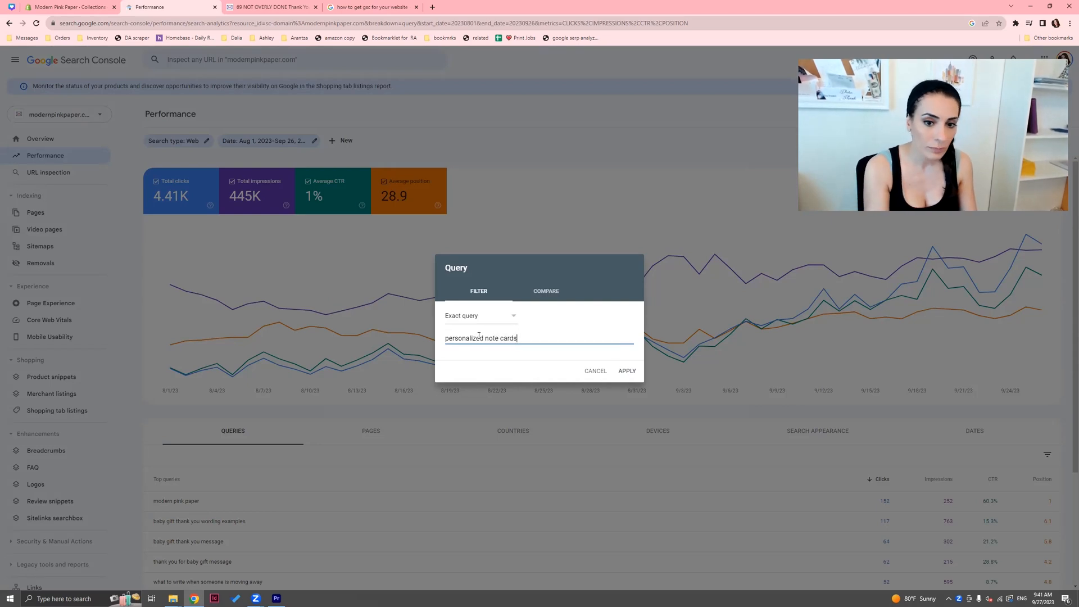
pyautogui.press('Return')
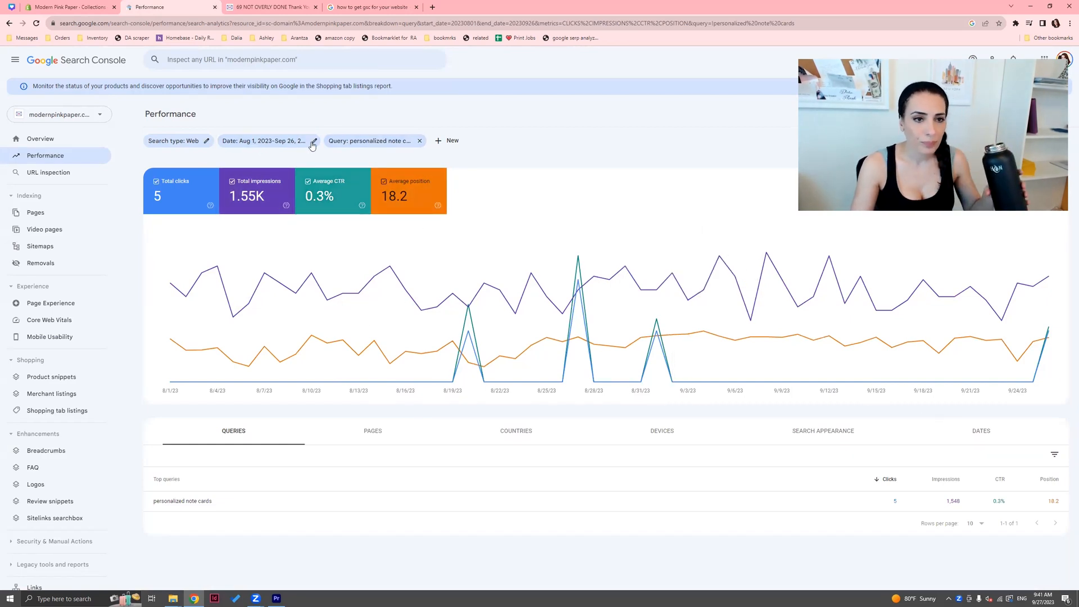
# - List the pages for the filtered query and narrow the report to the collections/personalized-note-cards page
pyautogui.click(370, 434)
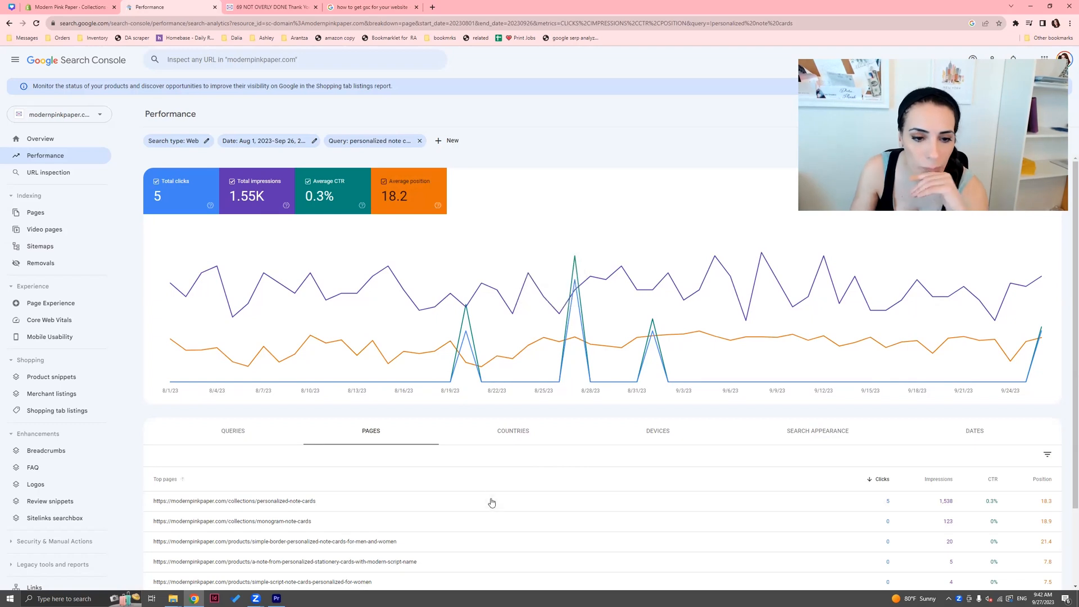
pyautogui.scroll(-1, 490, 501)
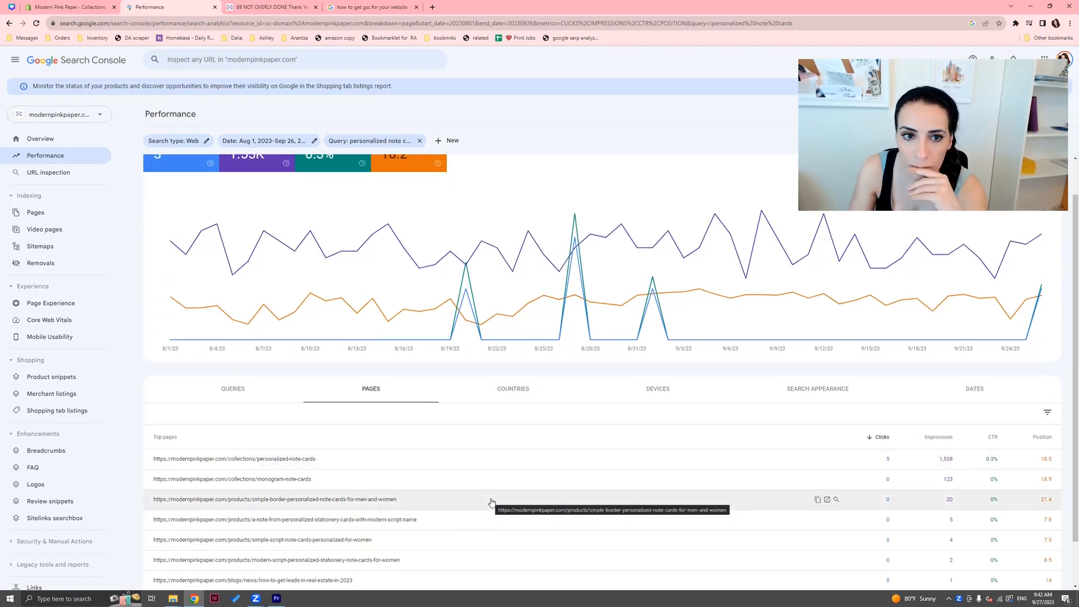
pyautogui.scroll(1, 472, 449)
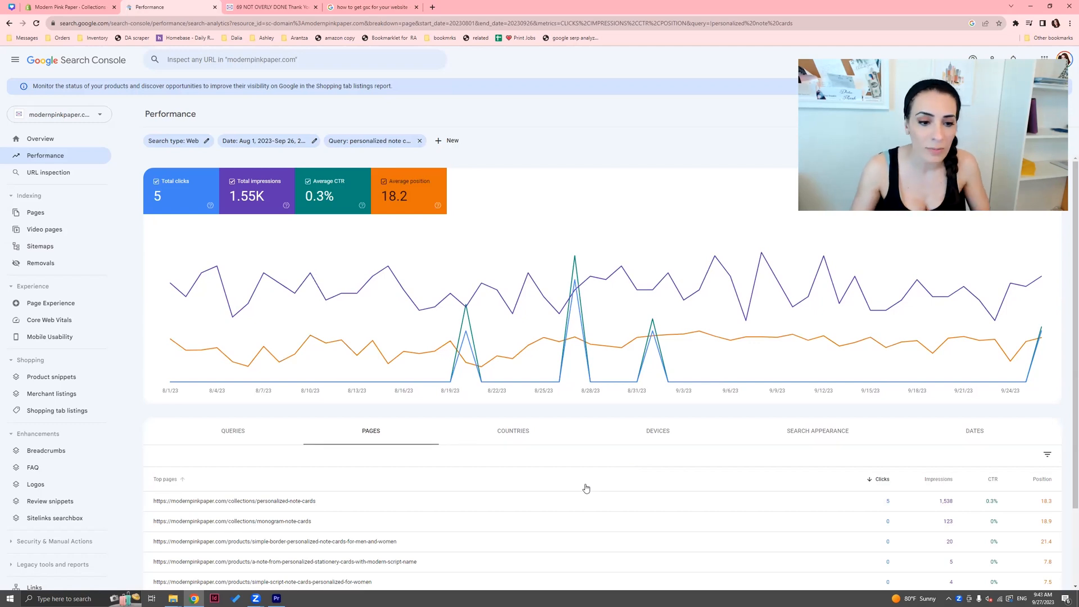
pyautogui.click(332, 501)
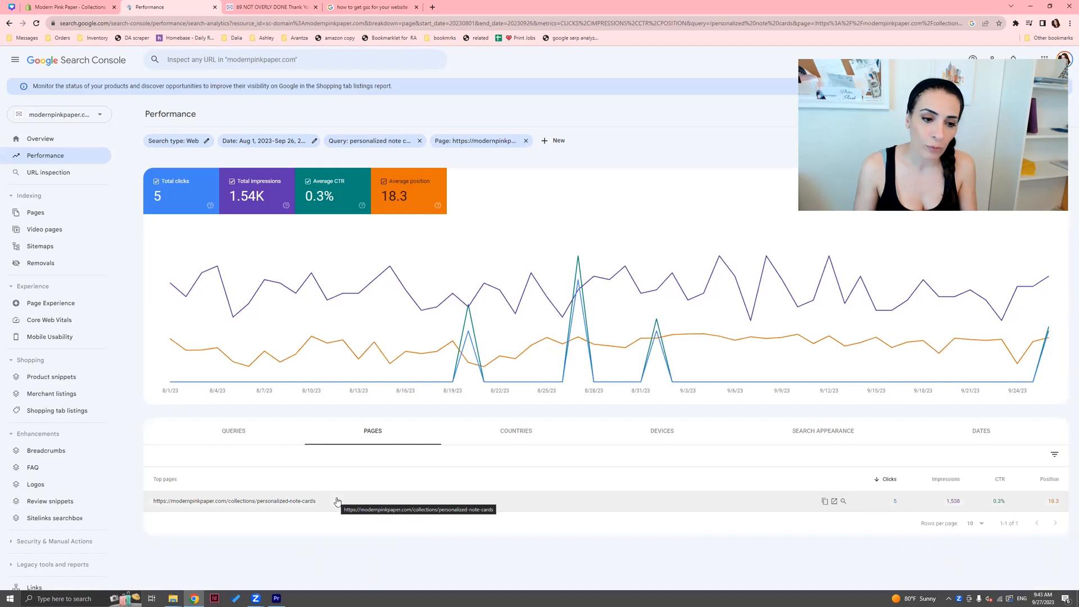
pyautogui.moveTo(200, 380)
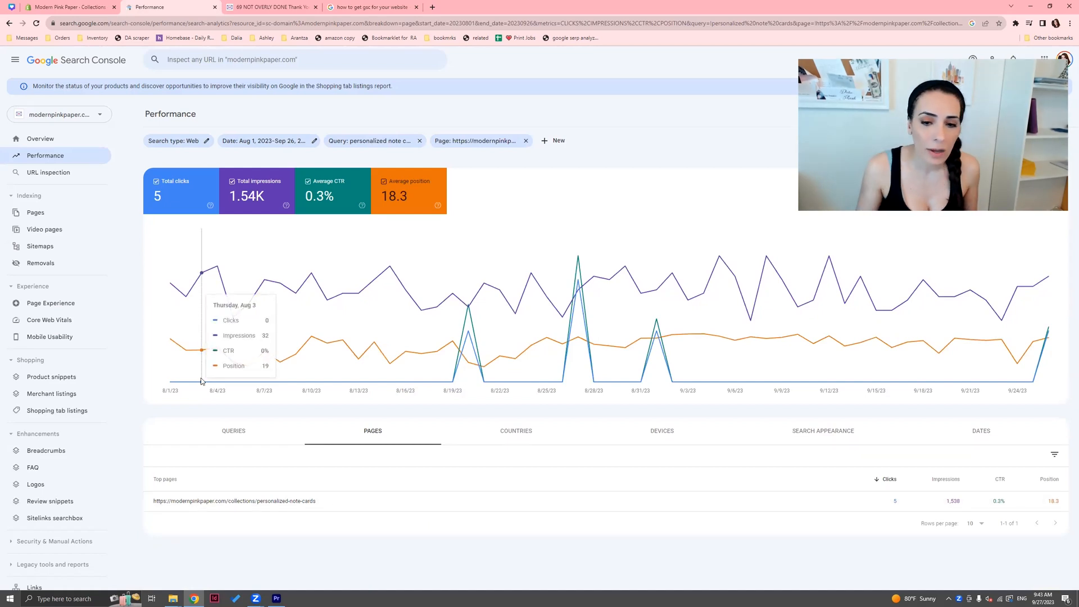
pyautogui.moveTo(850, 506)
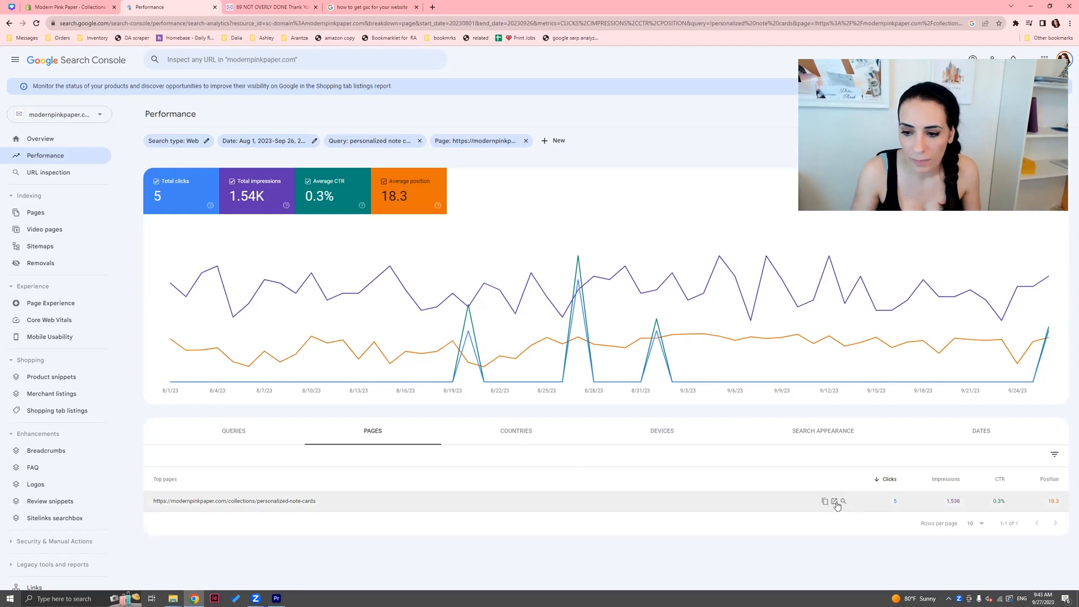
# - Set the report's date range to the last 12 months
pyautogui.click(280, 141)
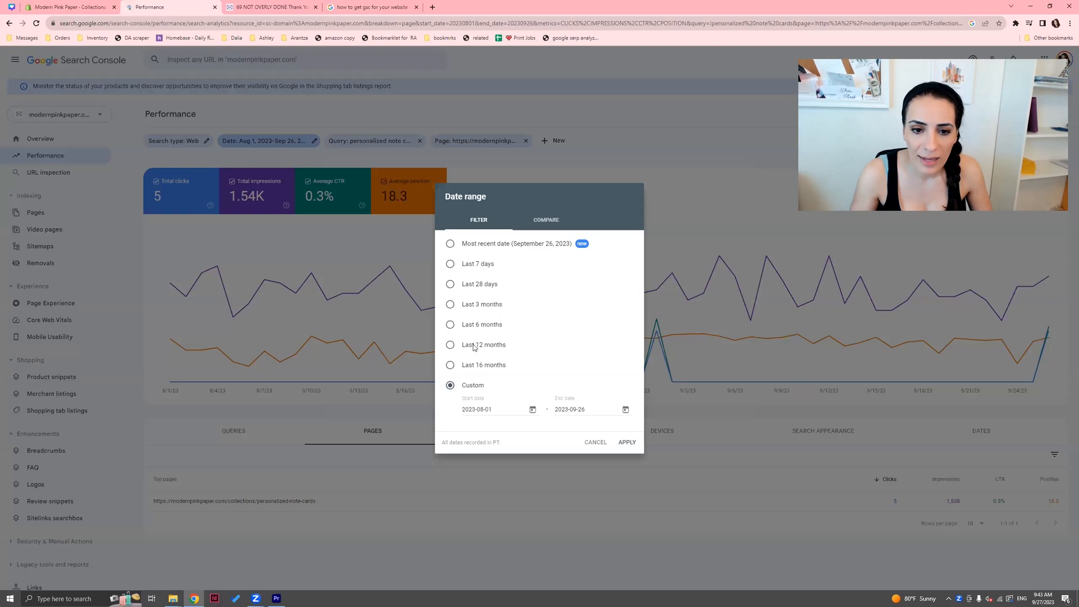
pyautogui.click(474, 346)
pyautogui.click(624, 443)
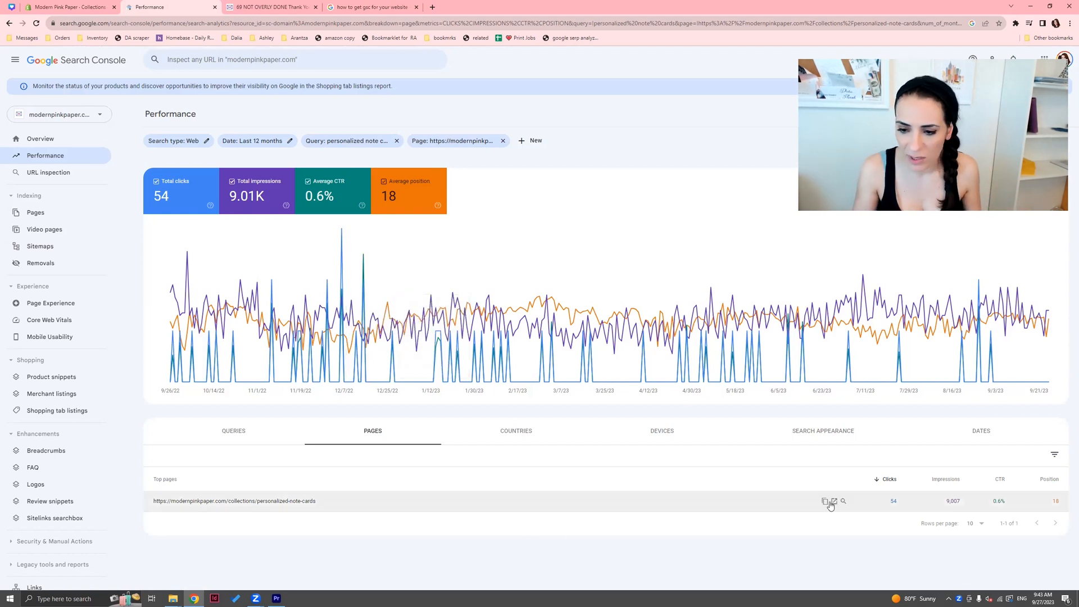
# - Open the personalized-note-cards collection page on the website and examine its products, descriptive text and FAQ section
pyautogui.click(834, 502)
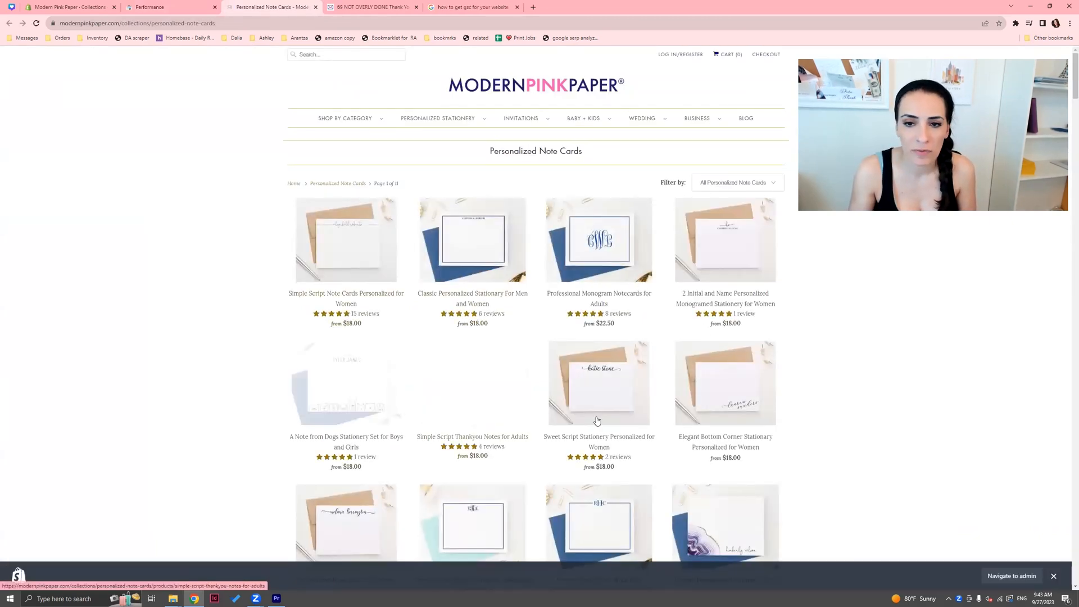
pyautogui.scroll(-10, 857, 401)
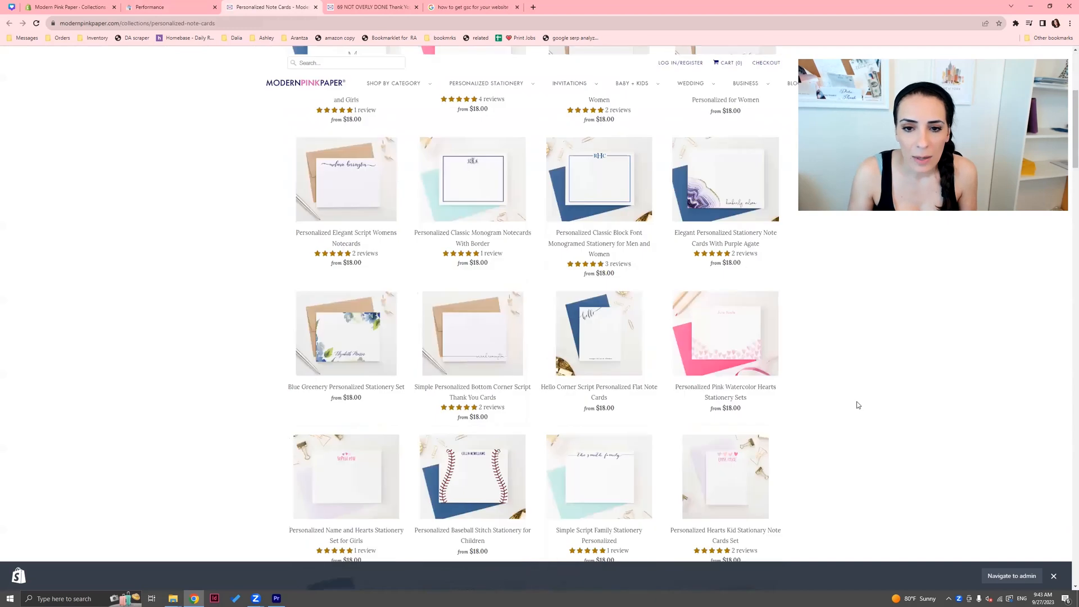
pyautogui.scroll(-15, 858, 404)
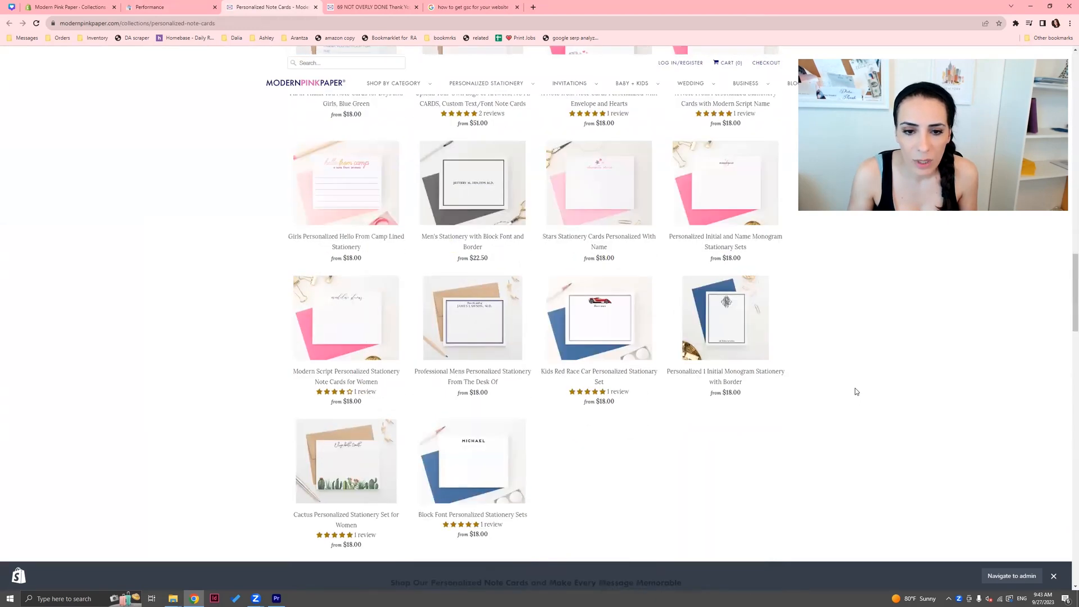
pyautogui.scroll(-2, 857, 392)
pyautogui.scroll(-1, 588, 473)
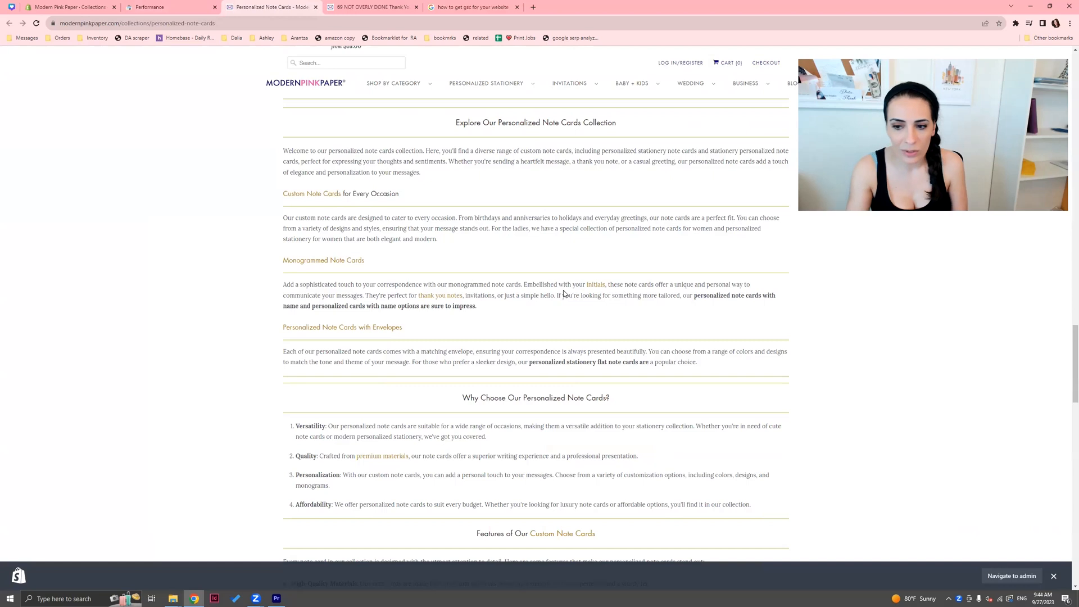
pyautogui.scroll(-9, 564, 293)
pyautogui.scroll(-9, 552, 325)
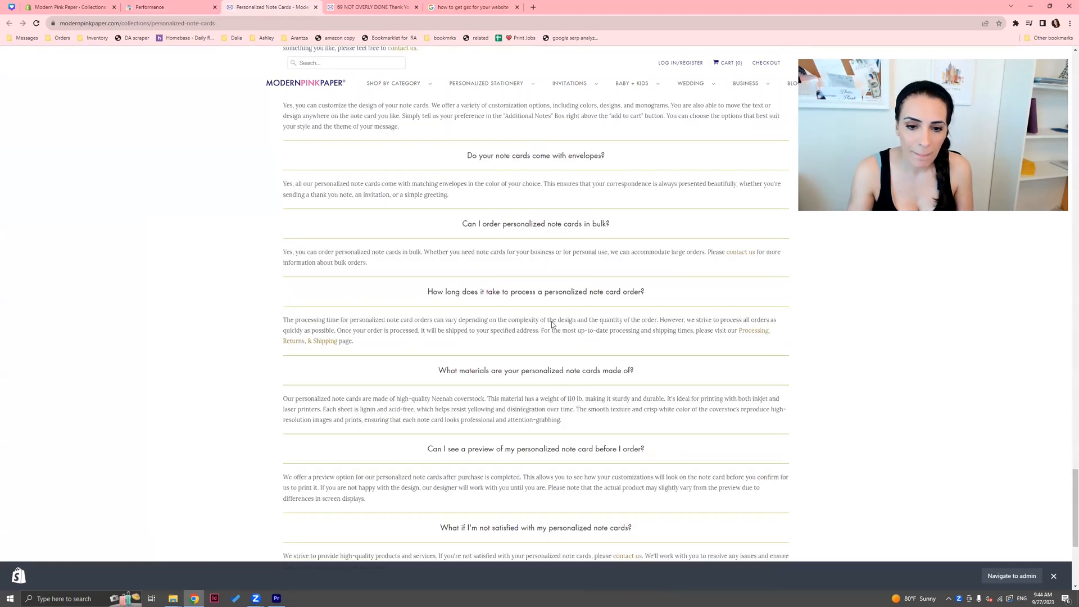
pyautogui.scroll(18, 552, 325)
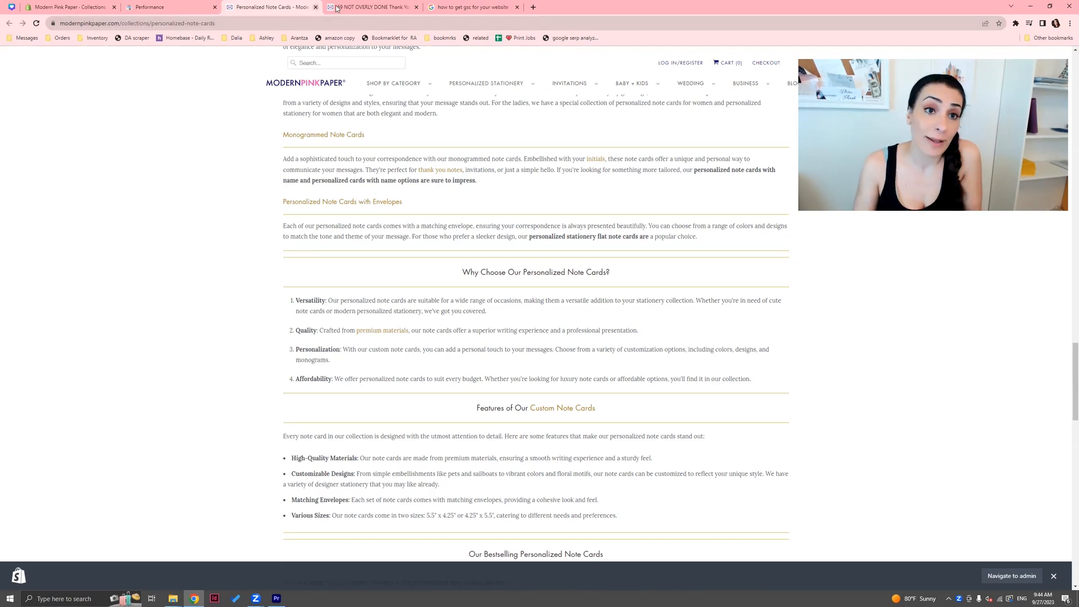
# - Close the open website pages and clear the query and page filters from the performance report
pyautogui.click(416, 7)
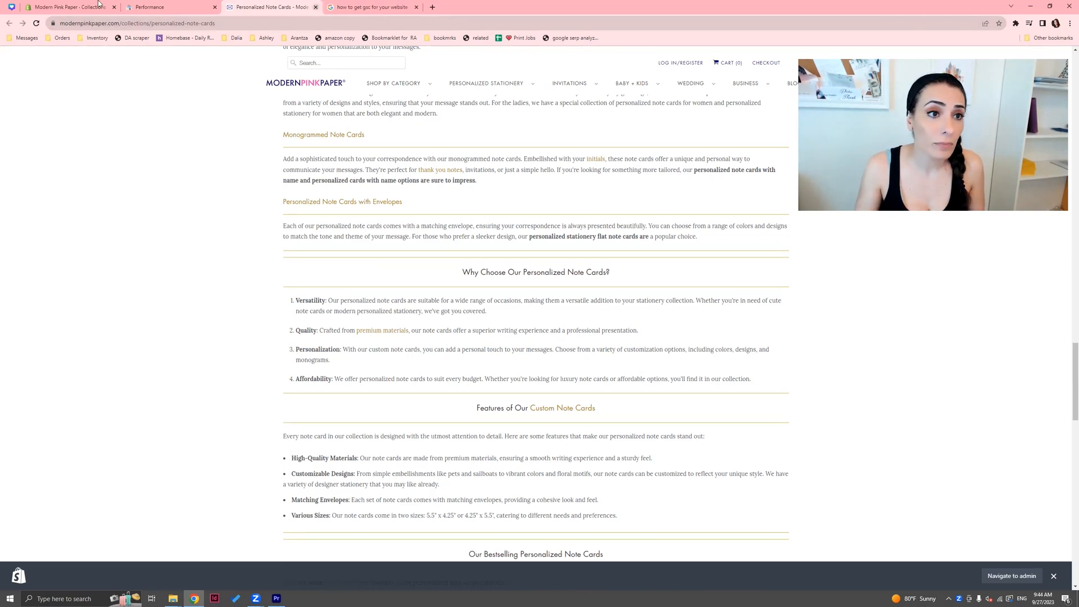
pyautogui.click(170, 4)
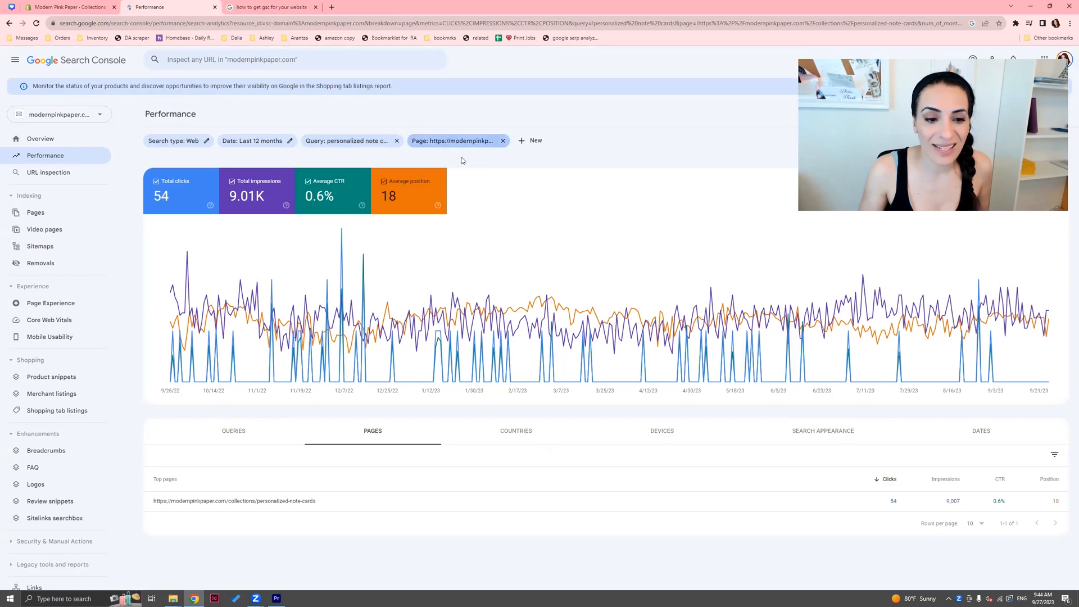
pyautogui.click(397, 142)
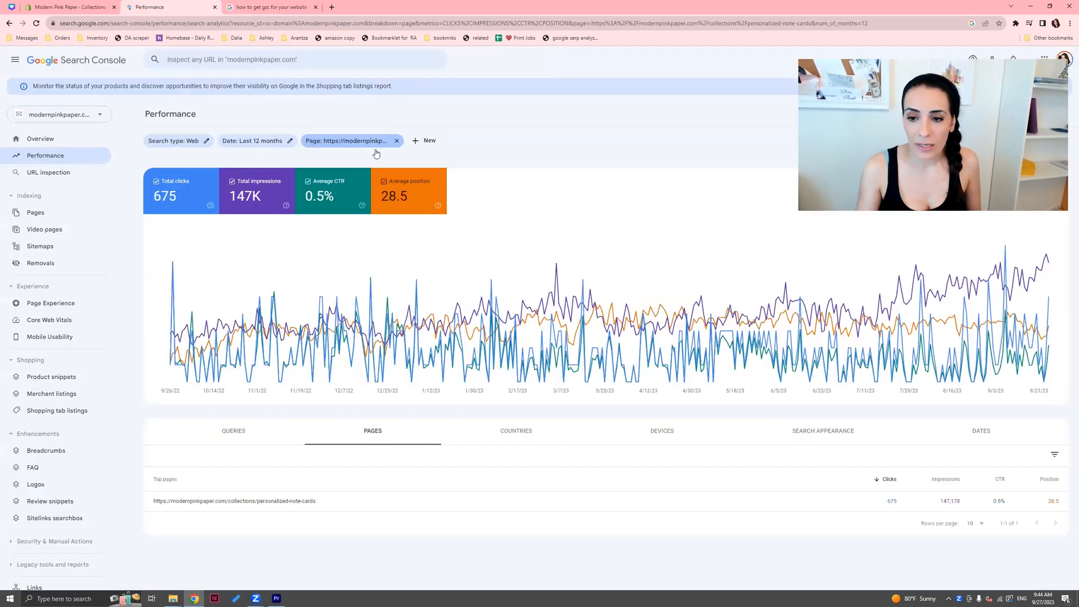
pyautogui.moveTo(193, 346)
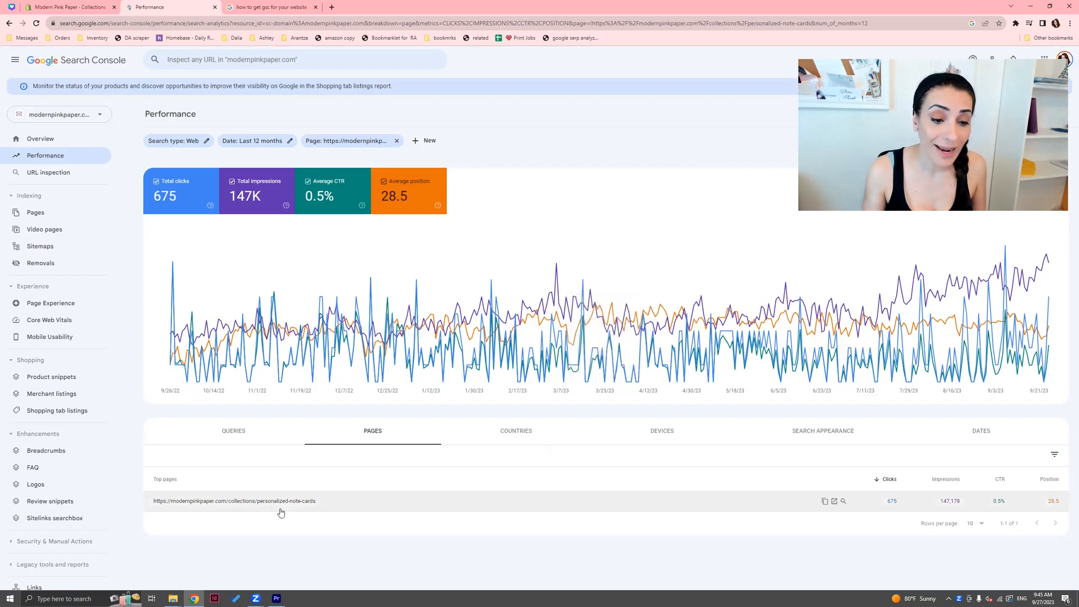
pyautogui.click(398, 141)
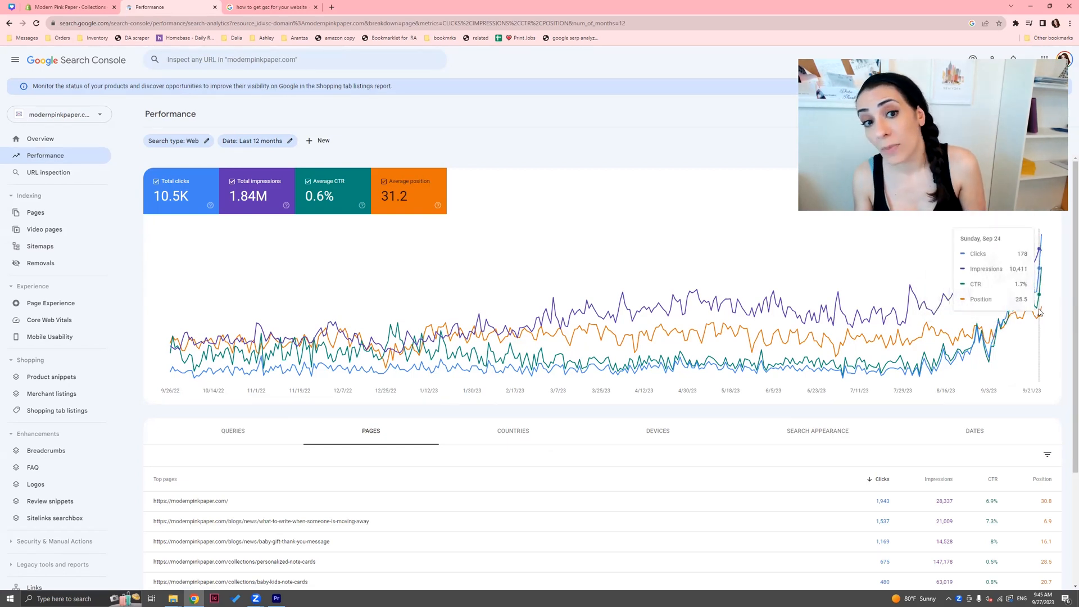
# - Add a page filter that keeps only URLs not containing "blogs"
pyautogui.click(313, 142)
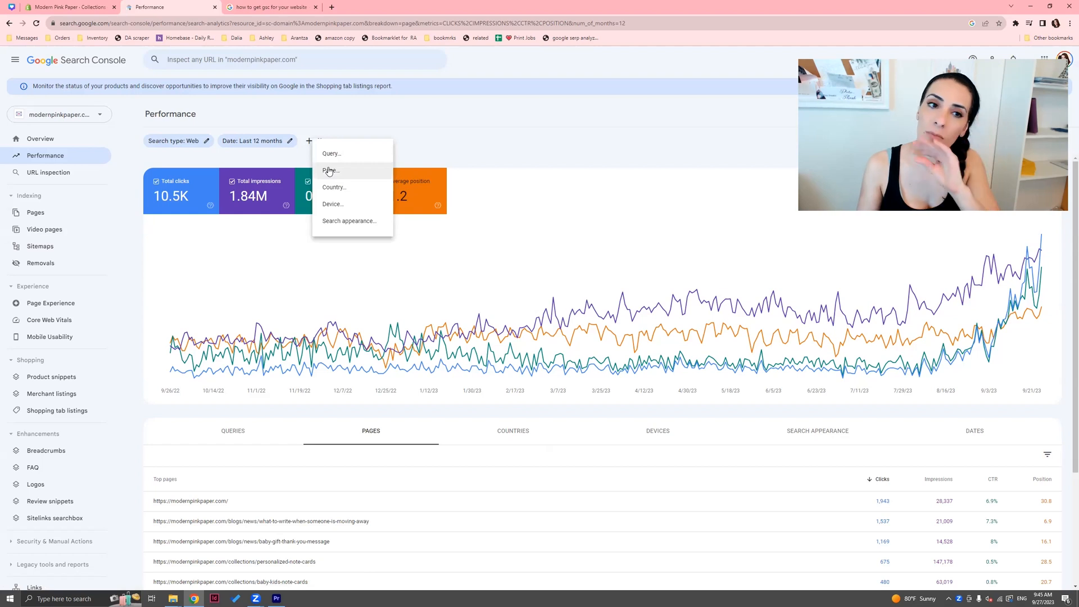
pyautogui.click(330, 172)
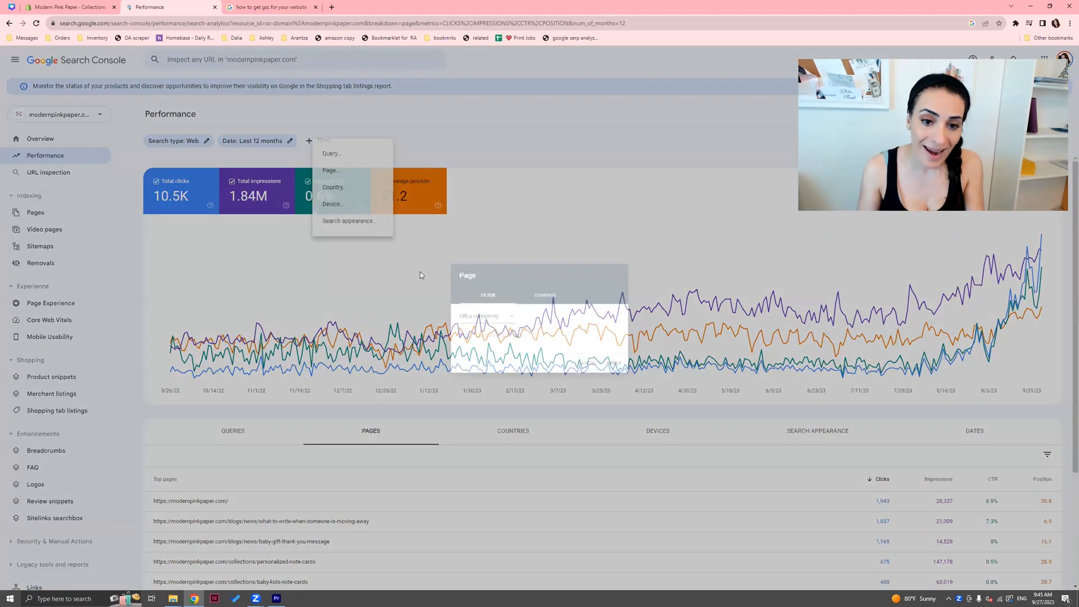
pyautogui.click(473, 315)
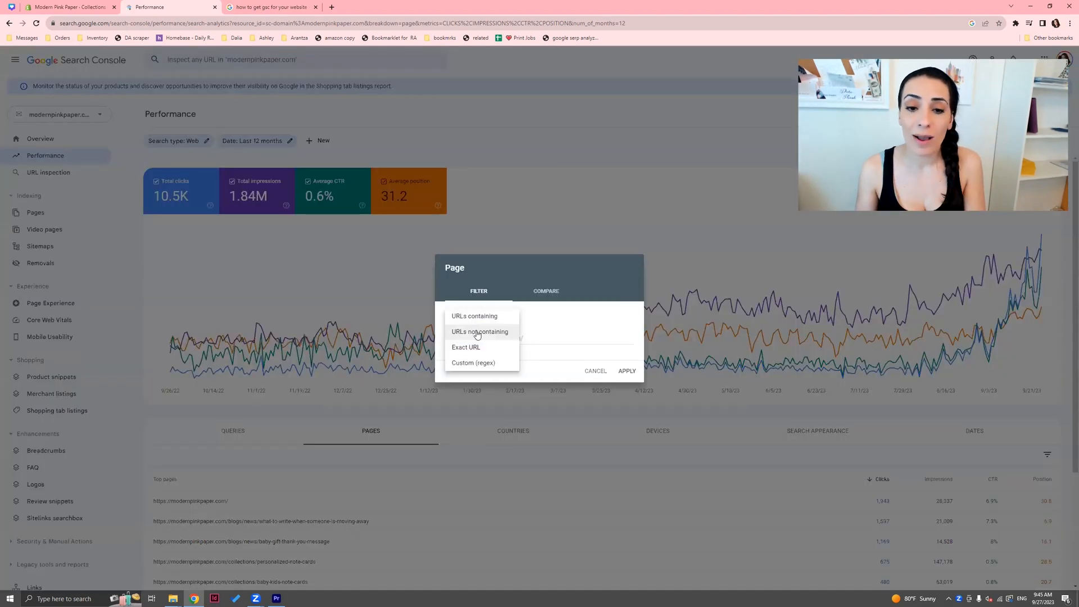
pyautogui.click(477, 332)
pyautogui.write('blogs')
pyautogui.press('Return')
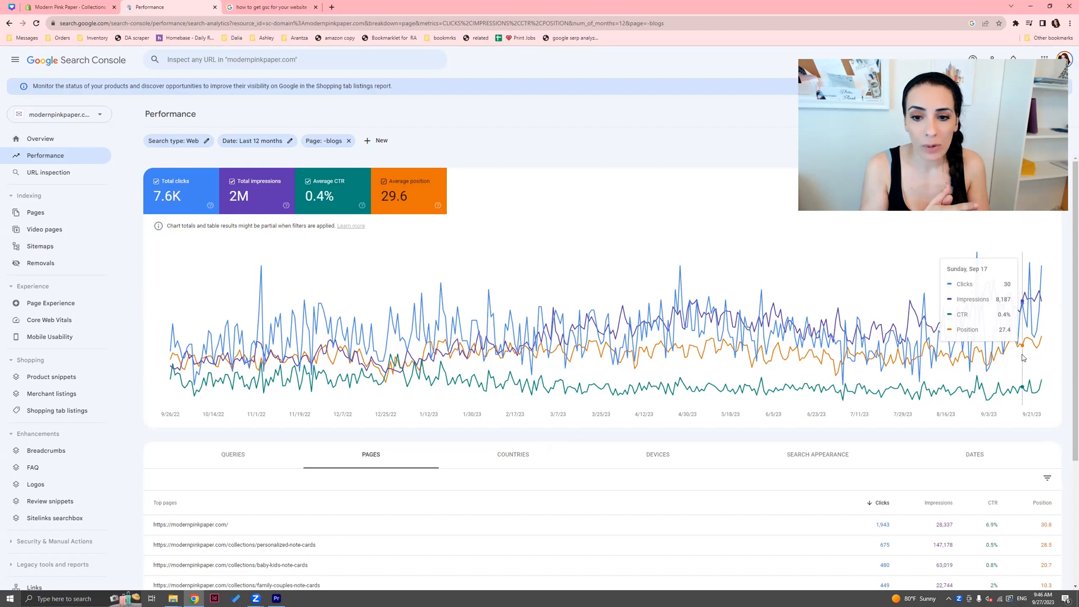
# - Change the page filter to show only URLs containing "products"
pyautogui.click(329, 142)
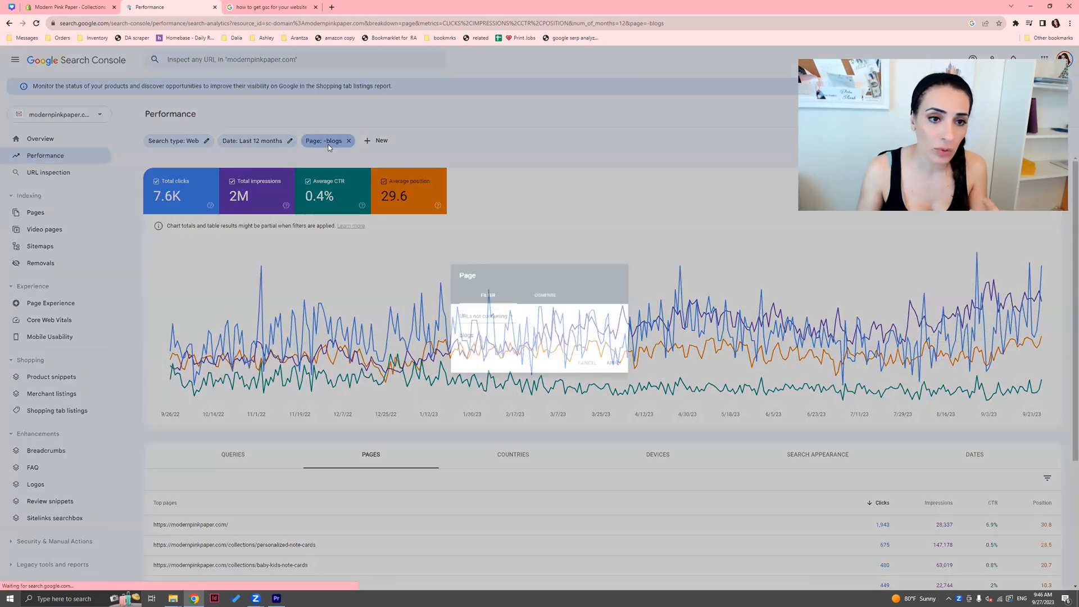
pyautogui.click(482, 331)
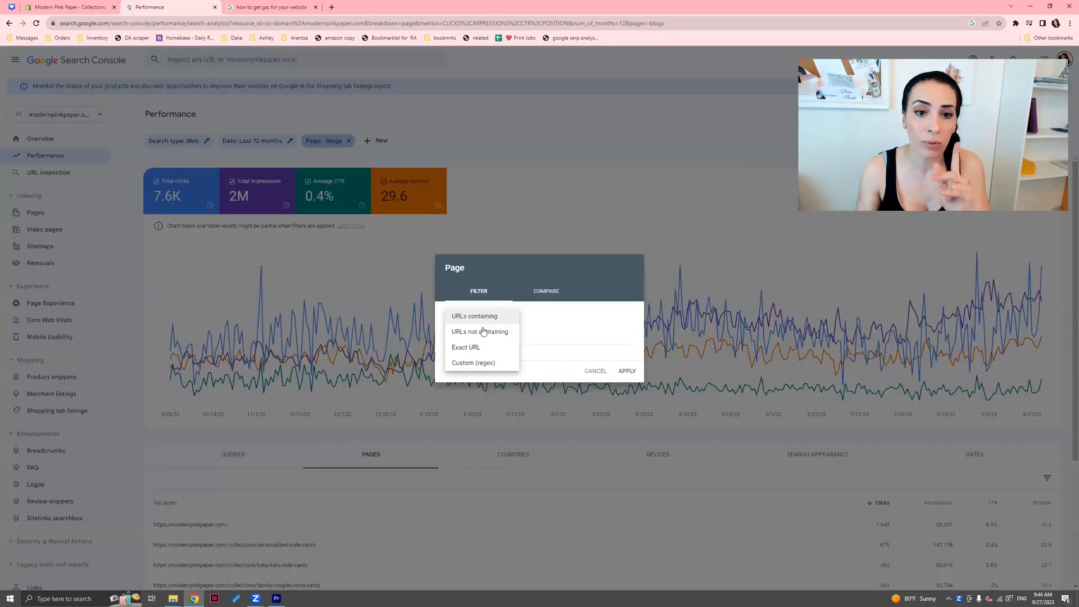
pyautogui.click(482, 315)
pyautogui.doubleClick(477, 338)
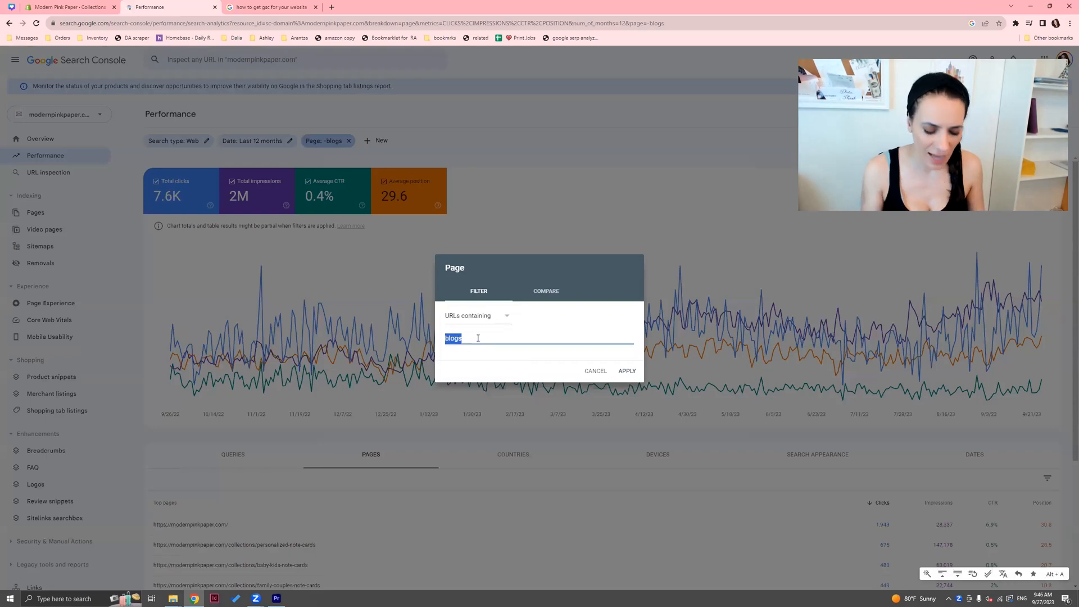
pyautogui.write('products')
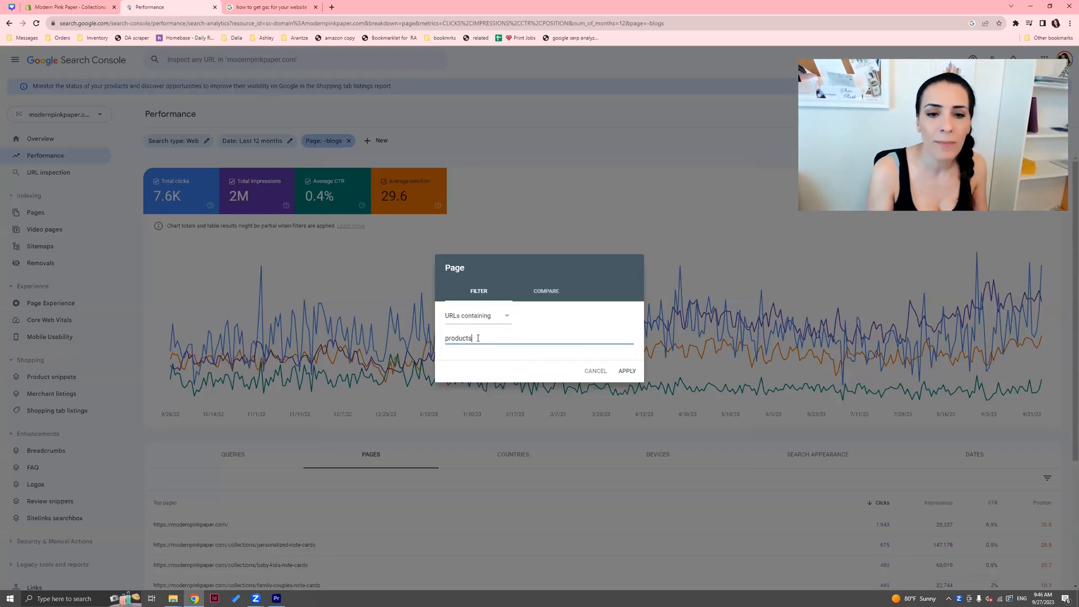
pyautogui.press('Return')
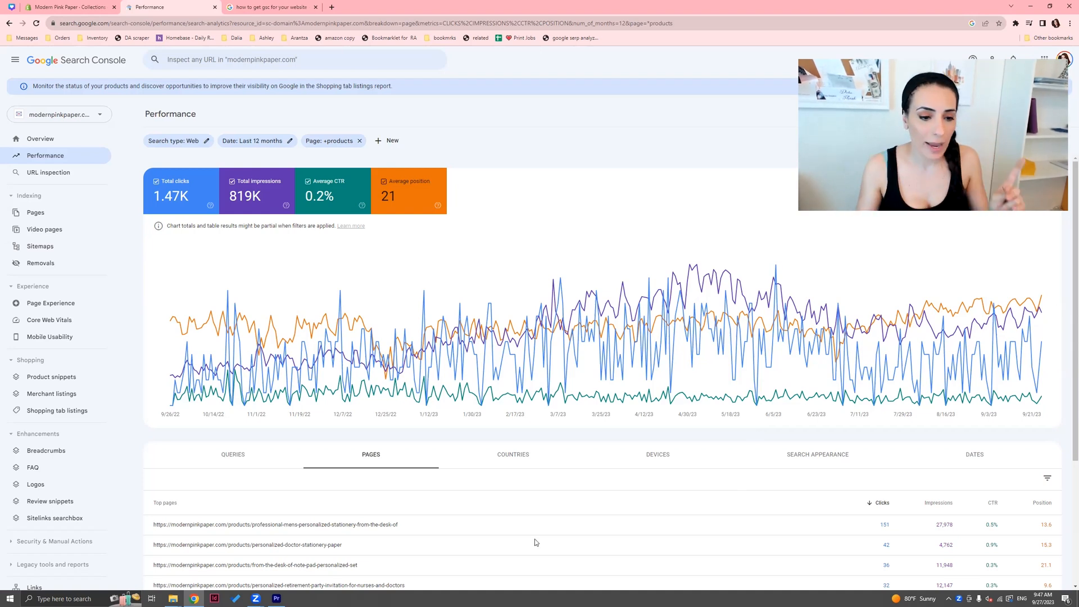
# - Set the report's date range to compare the last 3 months to the previous period
pyautogui.click(267, 146)
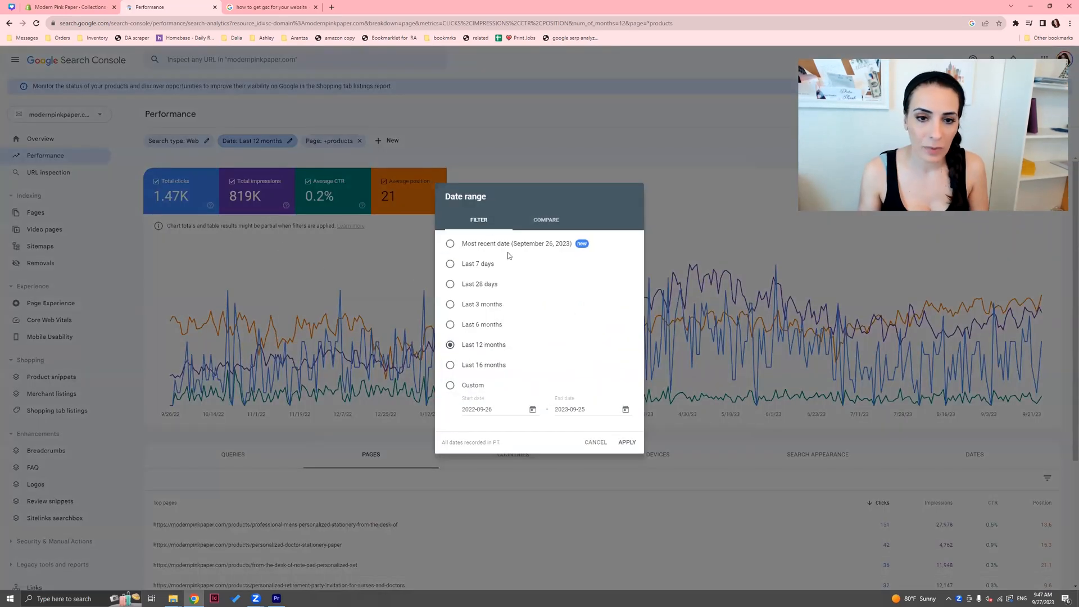
pyautogui.click(545, 223)
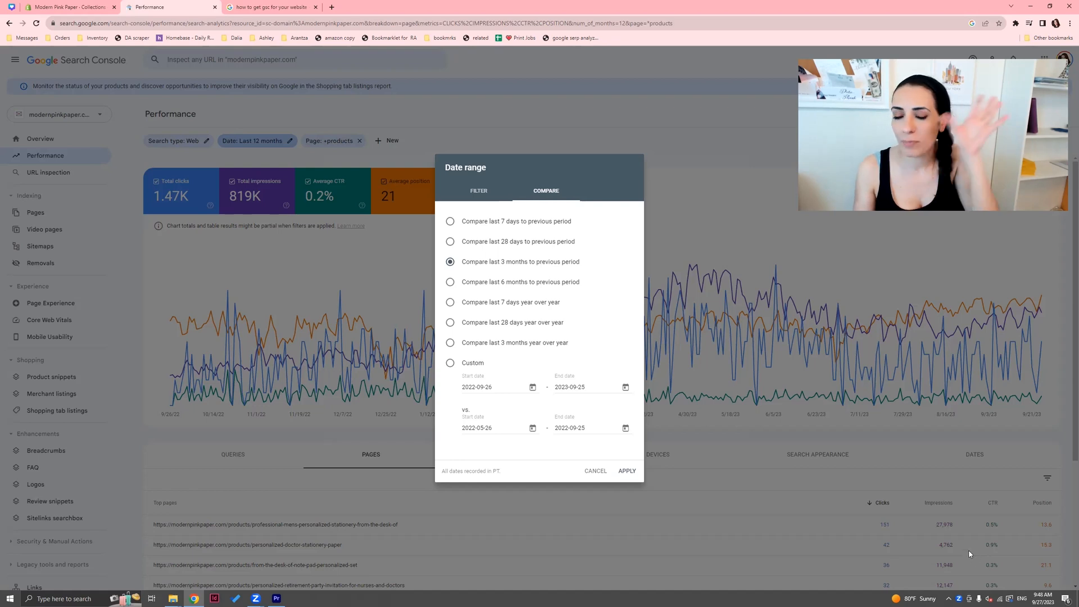
pyautogui.click(621, 471)
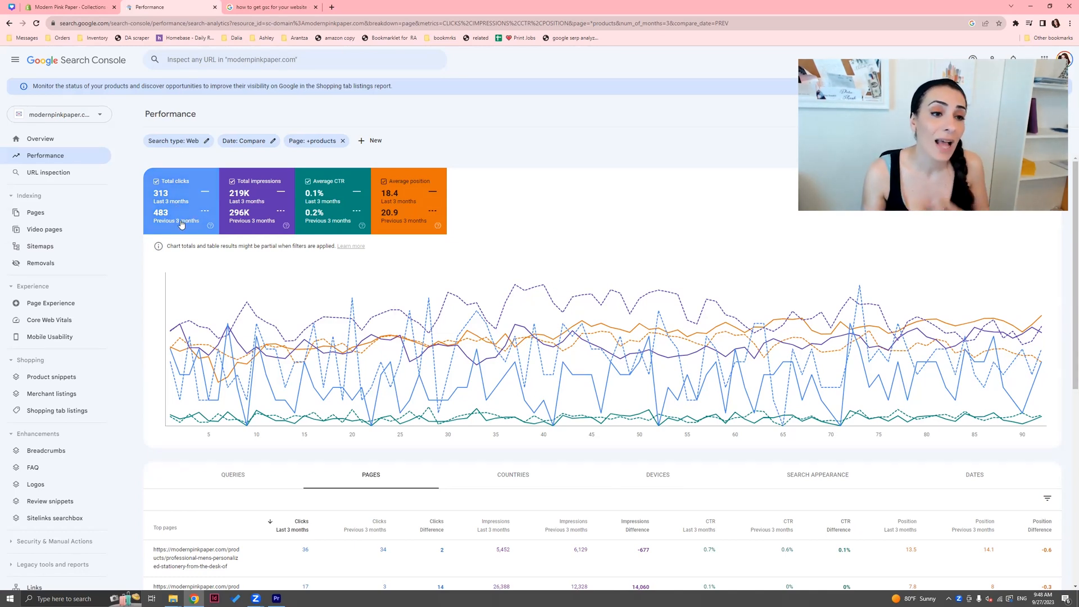
# - Switch the date comparison to custom and set the comparison period's end date to 2022-09-25
pyautogui.click(243, 141)
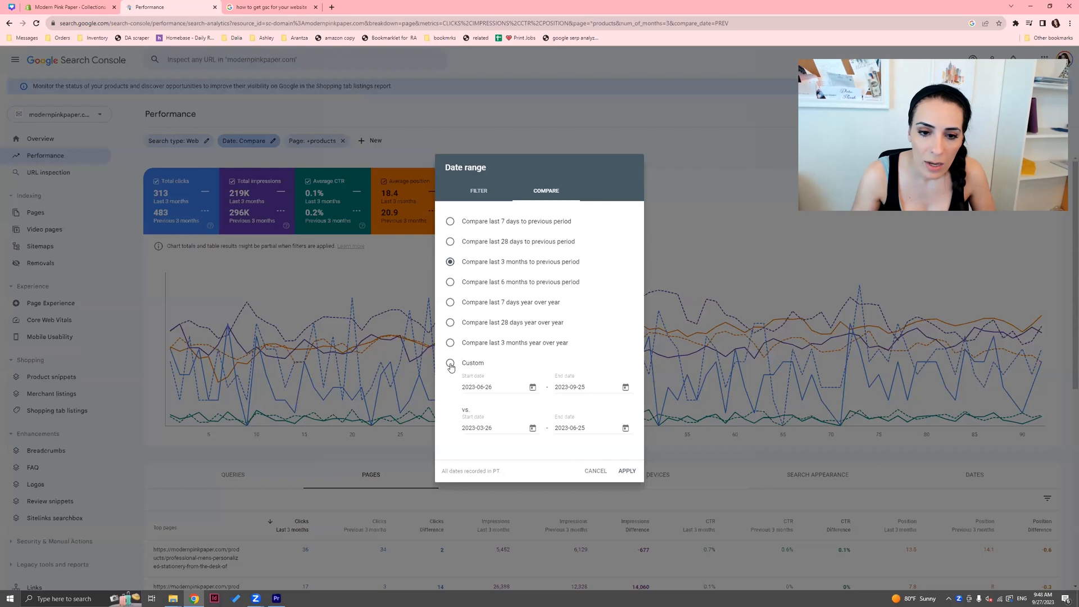
pyautogui.click(451, 364)
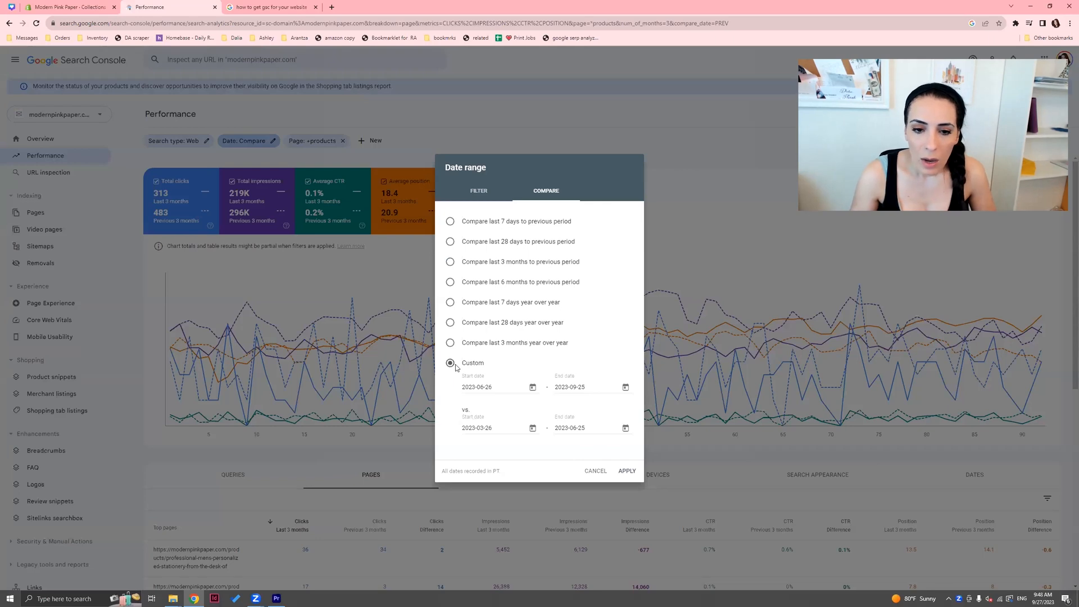
pyautogui.click(533, 429)
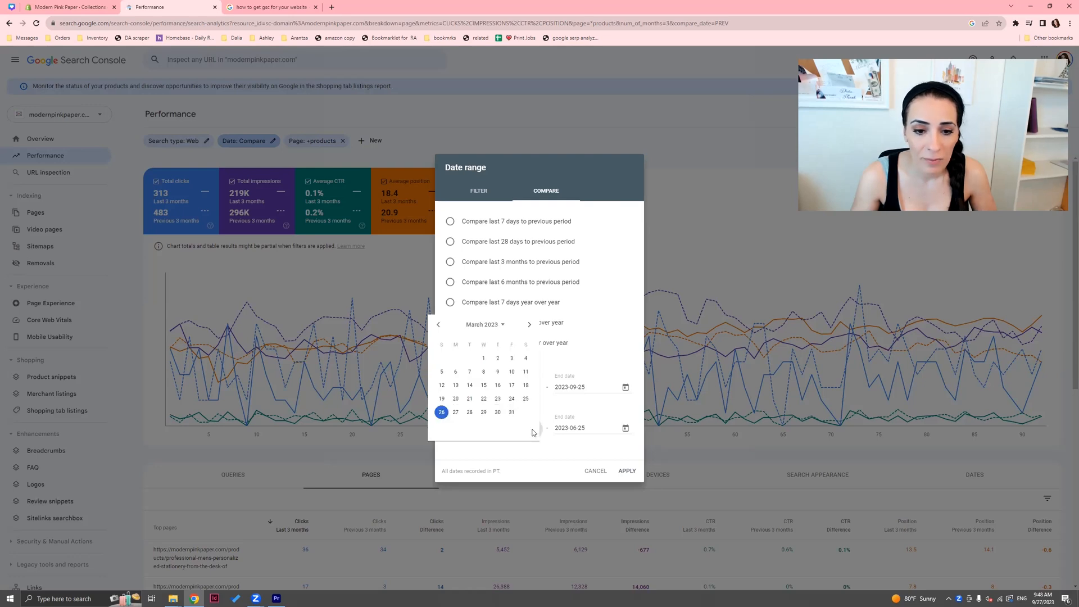
pyautogui.click(626, 429)
pyautogui.click(531, 324)
pyautogui.click(531, 324)
pyautogui.click(531, 324)
pyautogui.click(530, 324)
pyautogui.click(531, 324)
pyautogui.click(530, 324)
pyautogui.click(531, 324)
pyautogui.click(530, 325)
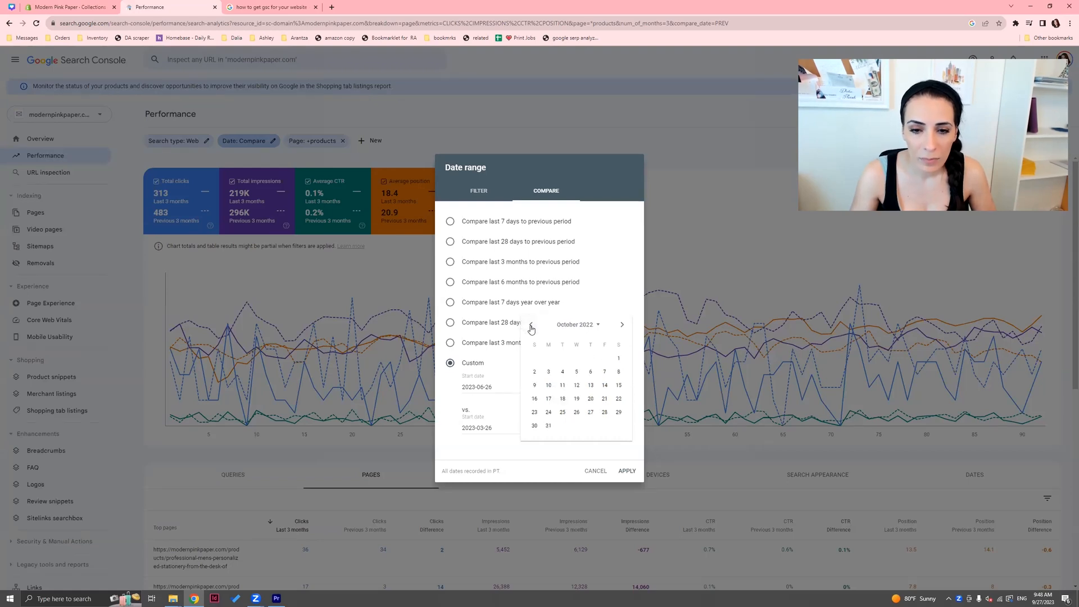
pyautogui.click(531, 326)
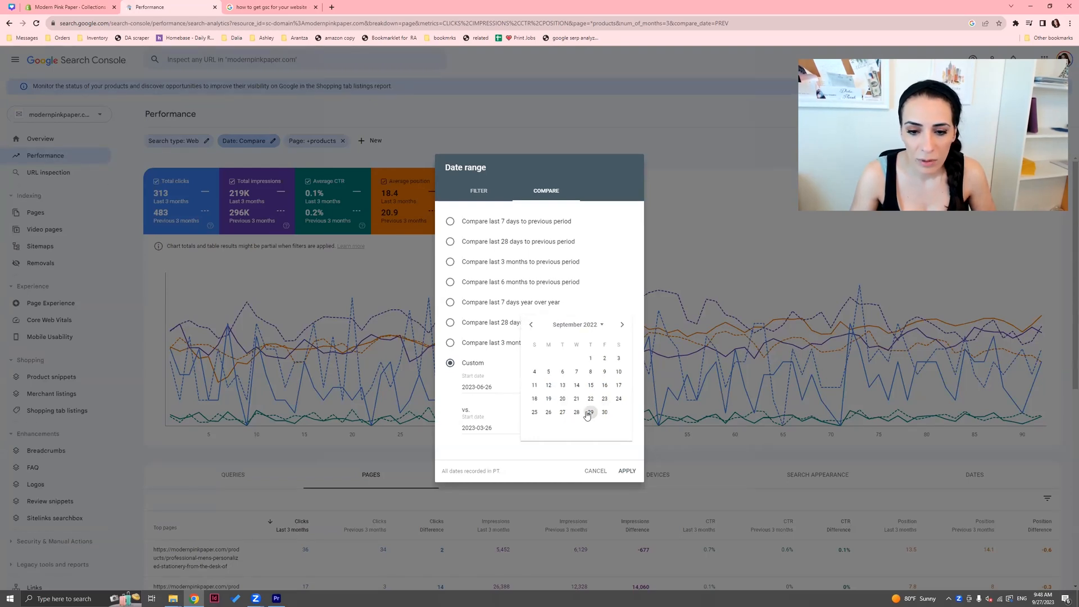
pyautogui.click(535, 412)
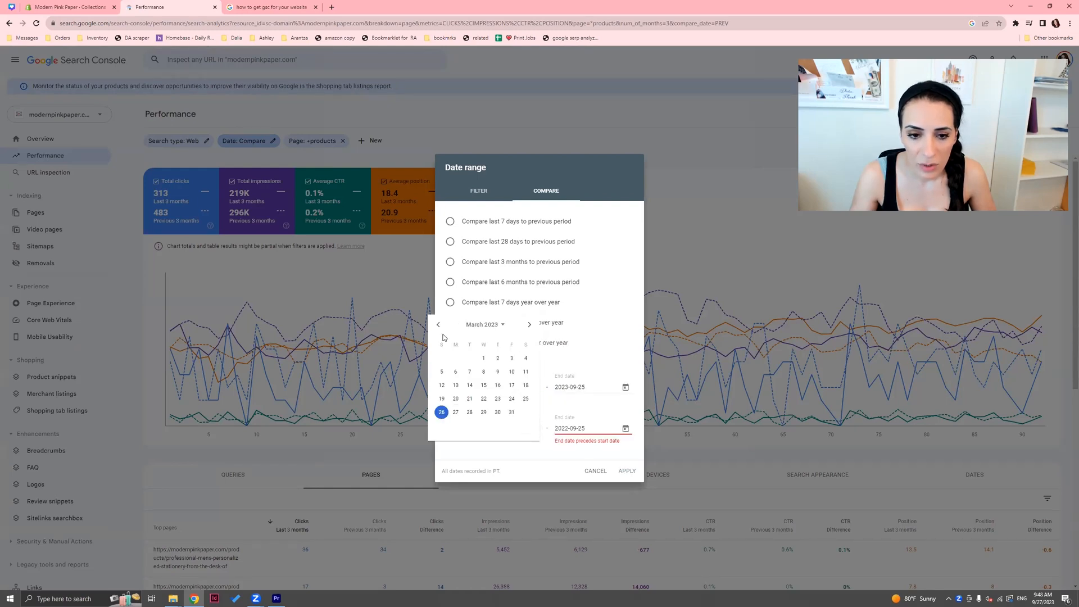
pyautogui.click(546, 449)
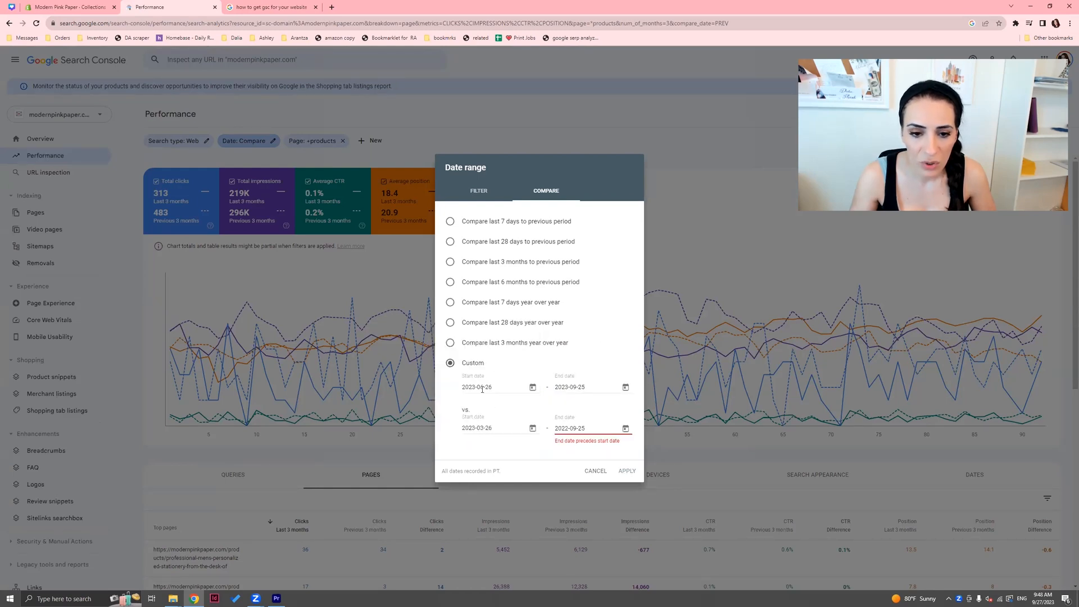
# - Set the comparison period's start date to 2022-06-26 and apply the custom date comparison
pyautogui.click(533, 429)
pyautogui.click(439, 325)
pyautogui.click(439, 326)
pyautogui.doubleClick(439, 326)
pyautogui.doubleClick(439, 325)
pyautogui.doubleClick(439, 325)
pyautogui.click(439, 326)
pyautogui.doubleClick(439, 326)
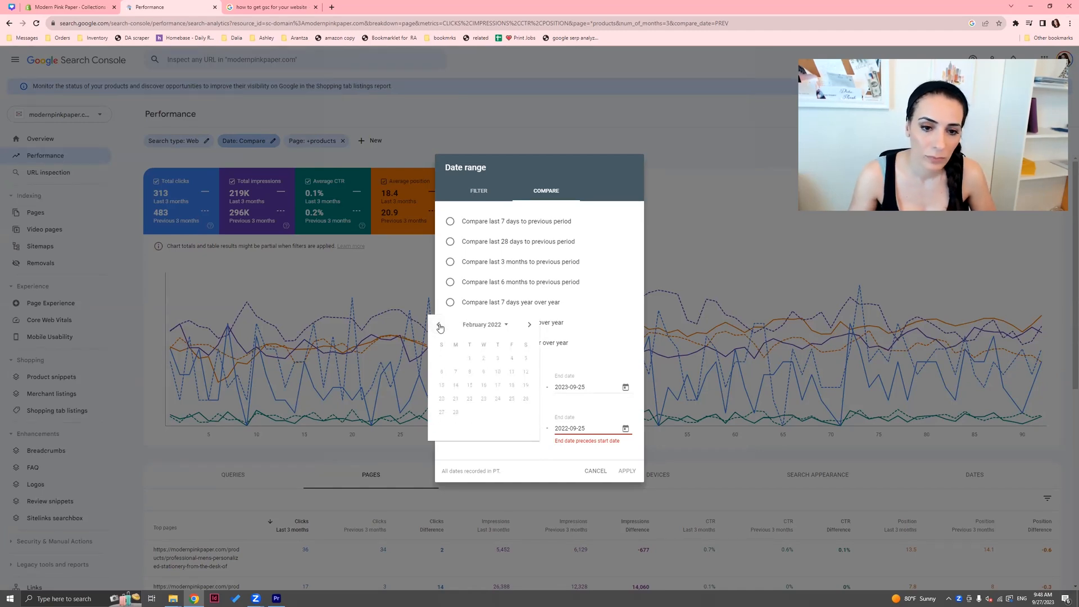
pyautogui.click(530, 325)
pyautogui.click(530, 325)
pyautogui.click(530, 325)
pyautogui.click(530, 325)
pyautogui.click(438, 325)
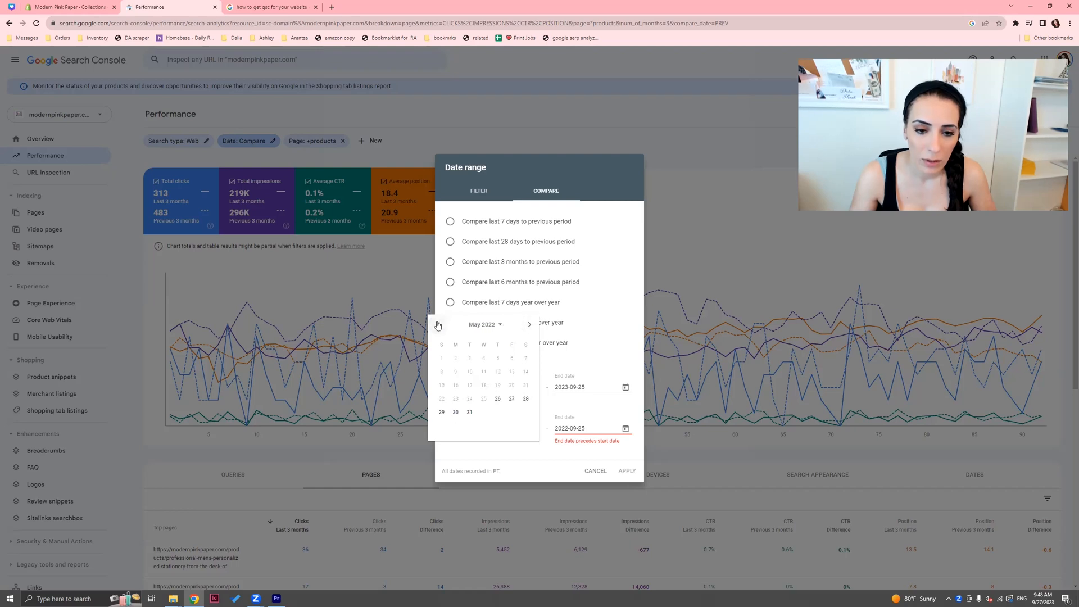
pyautogui.click(530, 325)
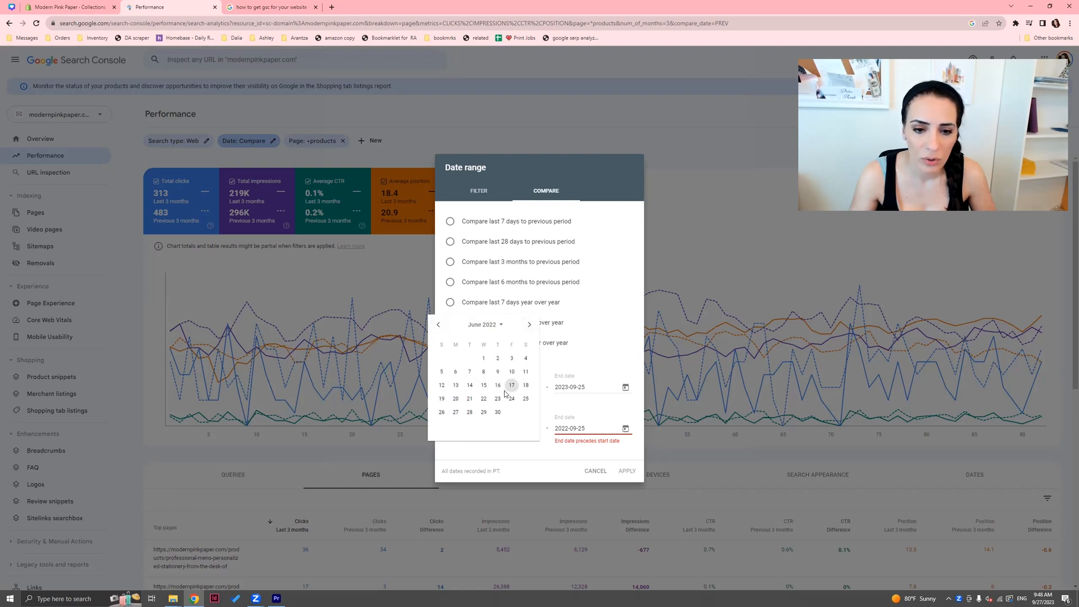
pyautogui.click(441, 412)
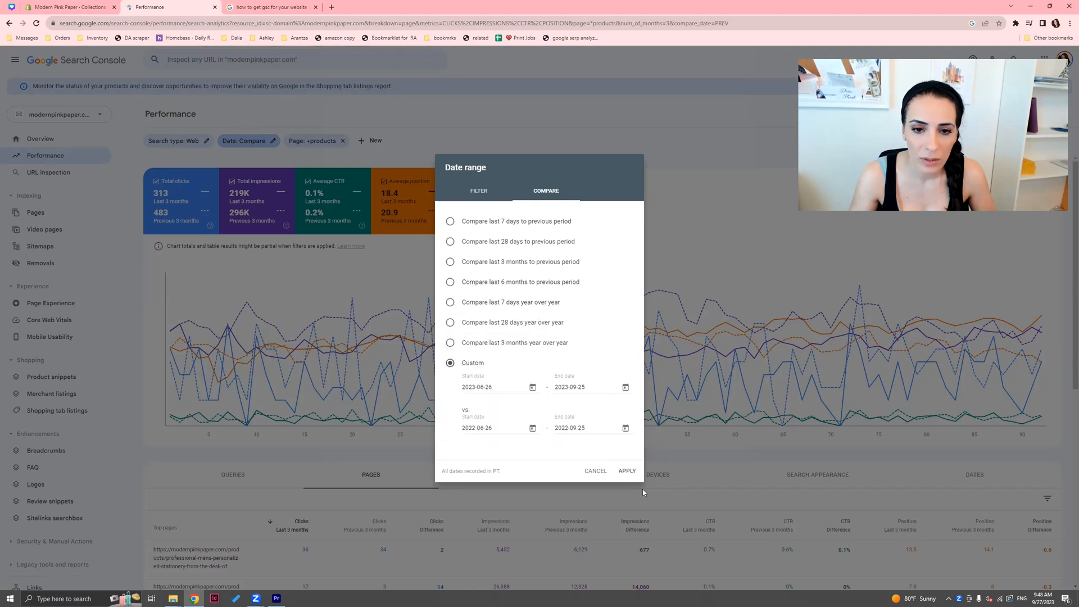
pyautogui.click(627, 471)
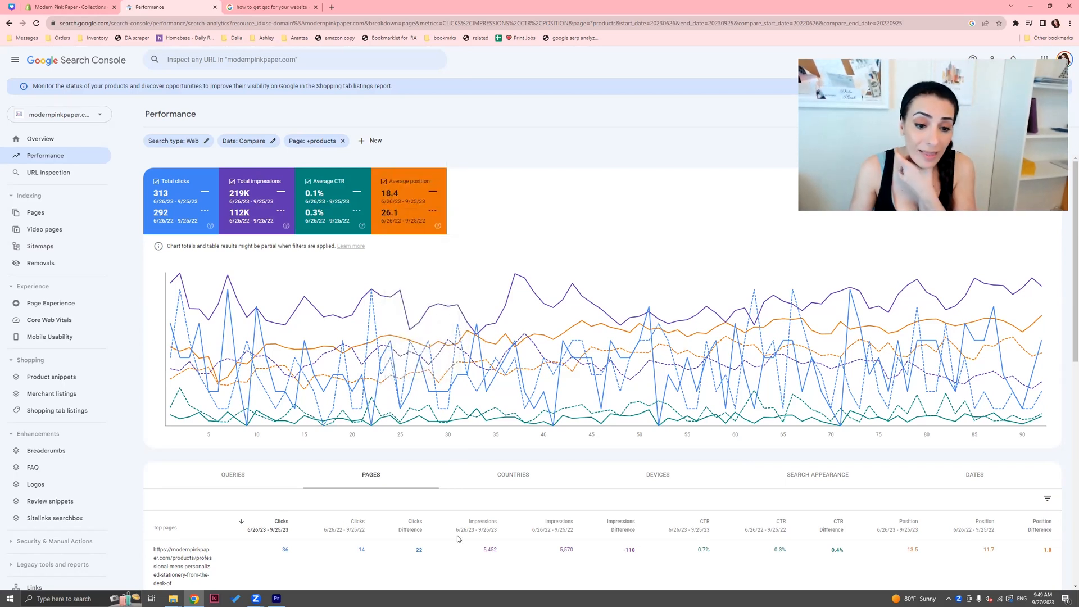
# - Sort the product pages by CTR difference in ascending order and examine the listed pages alongside the overall metrics
pyautogui.scroll(-2, 458, 539)
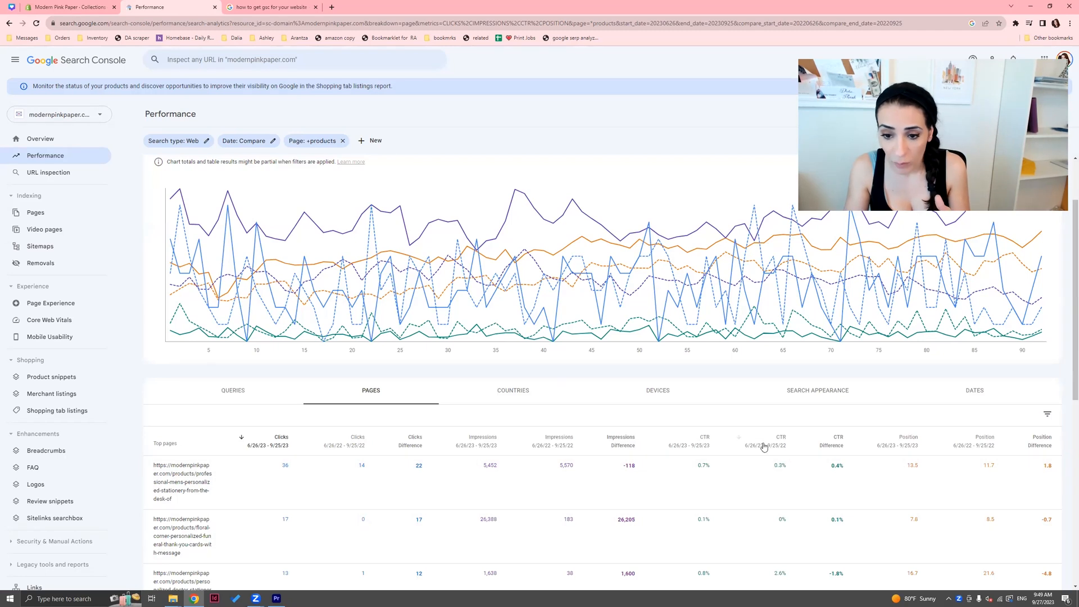
pyautogui.click(839, 448)
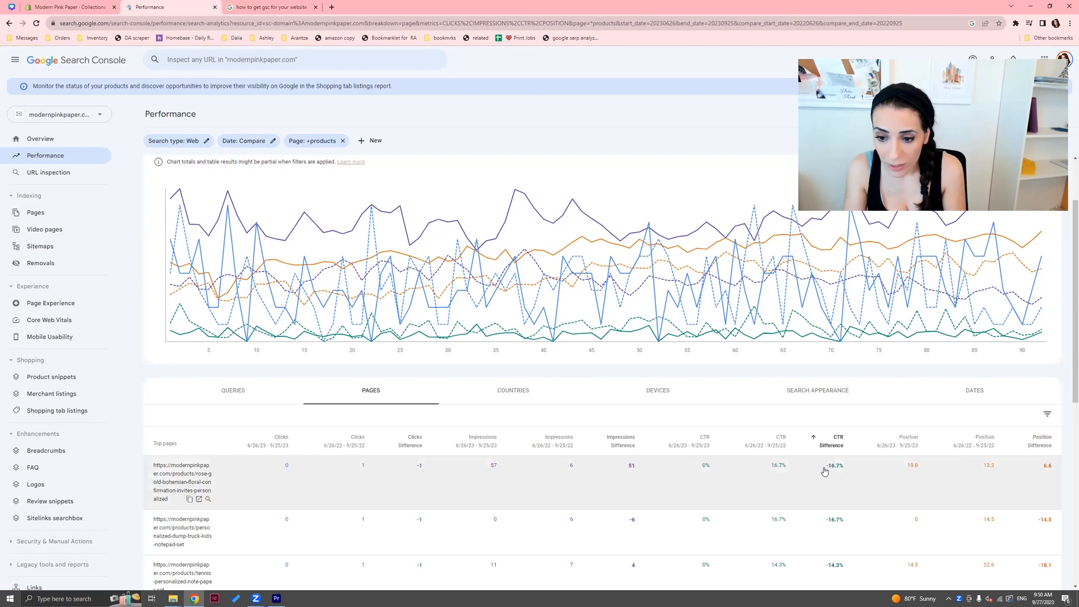
pyautogui.click(838, 449)
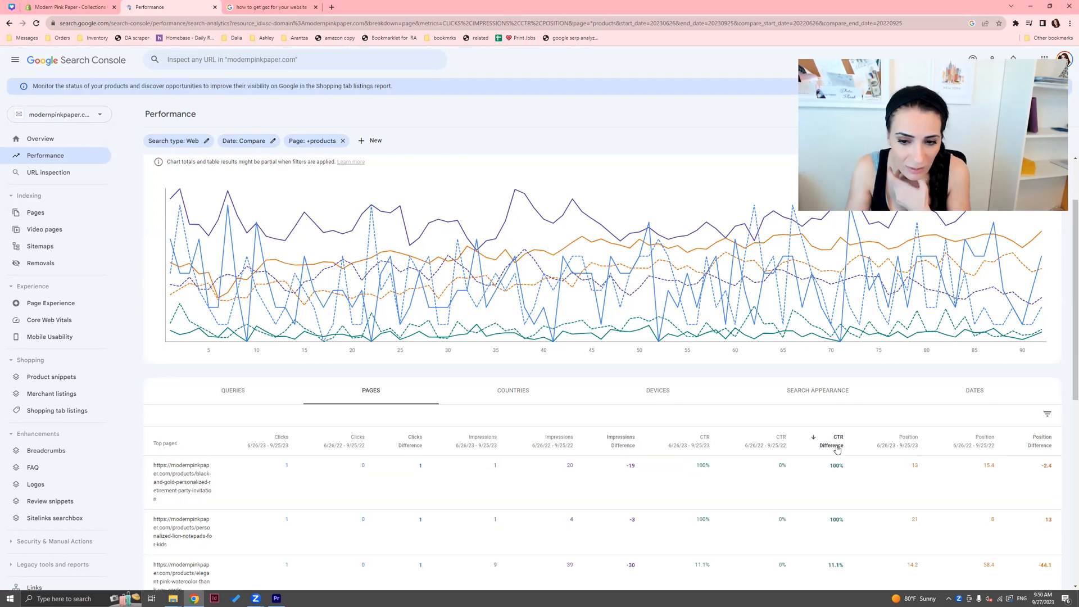
pyautogui.click(839, 448)
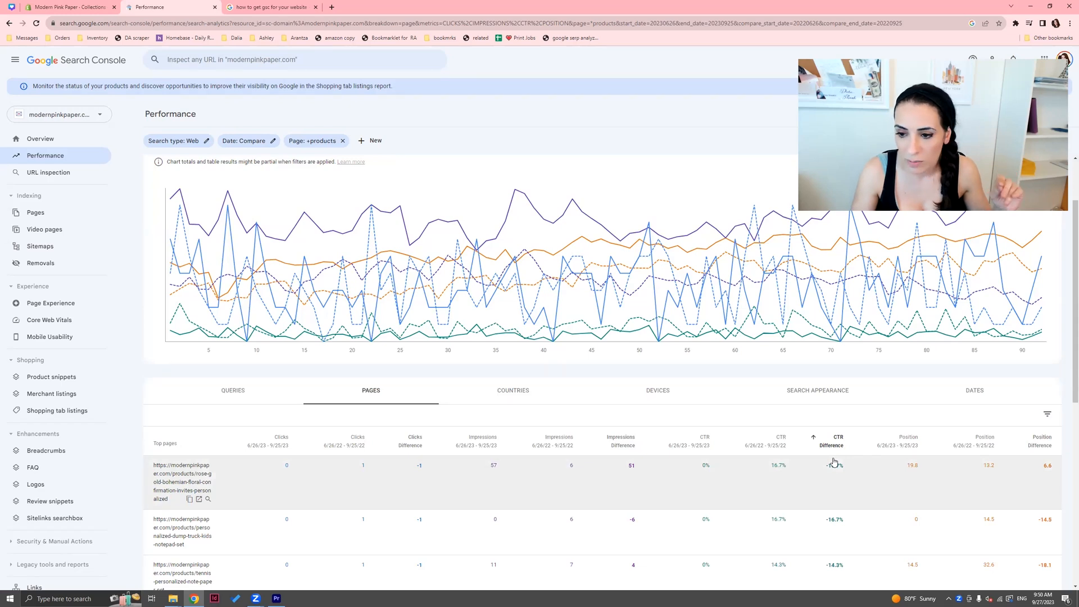
pyautogui.scroll(-1, 834, 462)
pyautogui.scroll(-2, 834, 462)
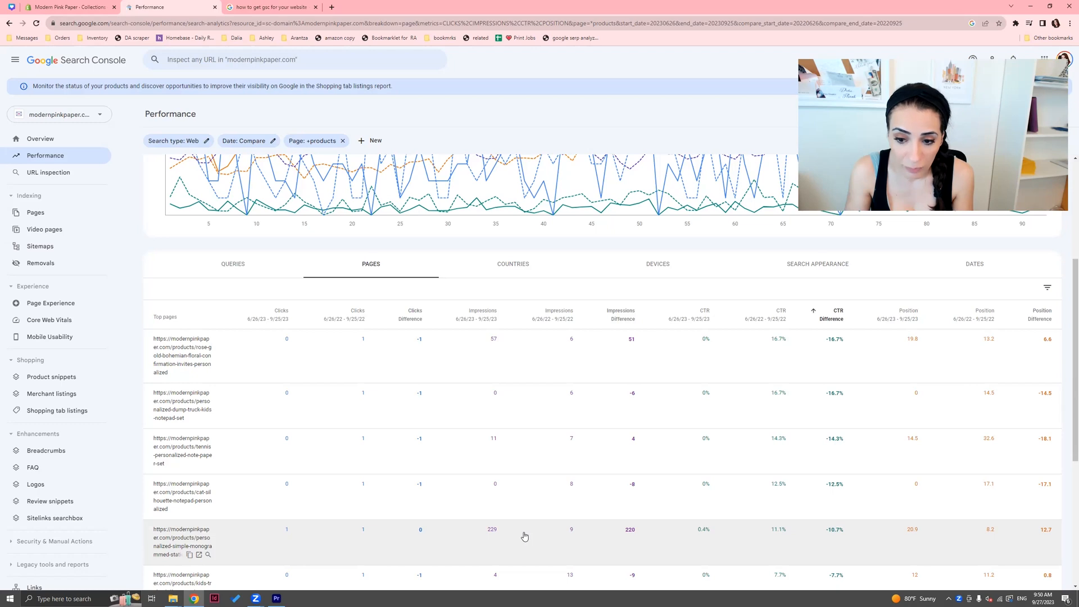
pyautogui.scroll(-1, 778, 520)
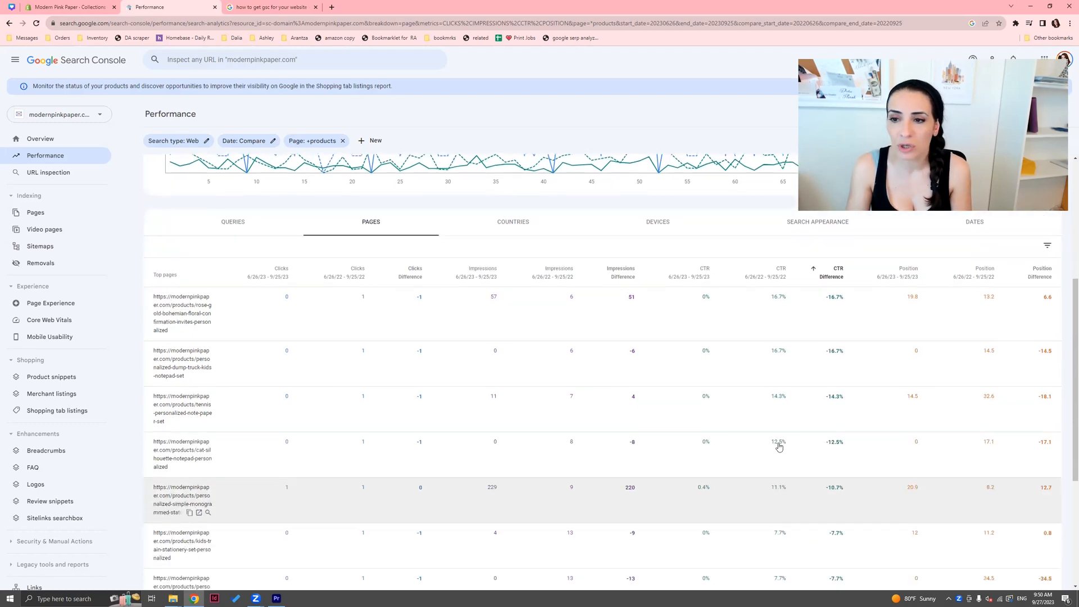
pyautogui.scroll(-1, 767, 433)
pyautogui.scroll(6, 764, 434)
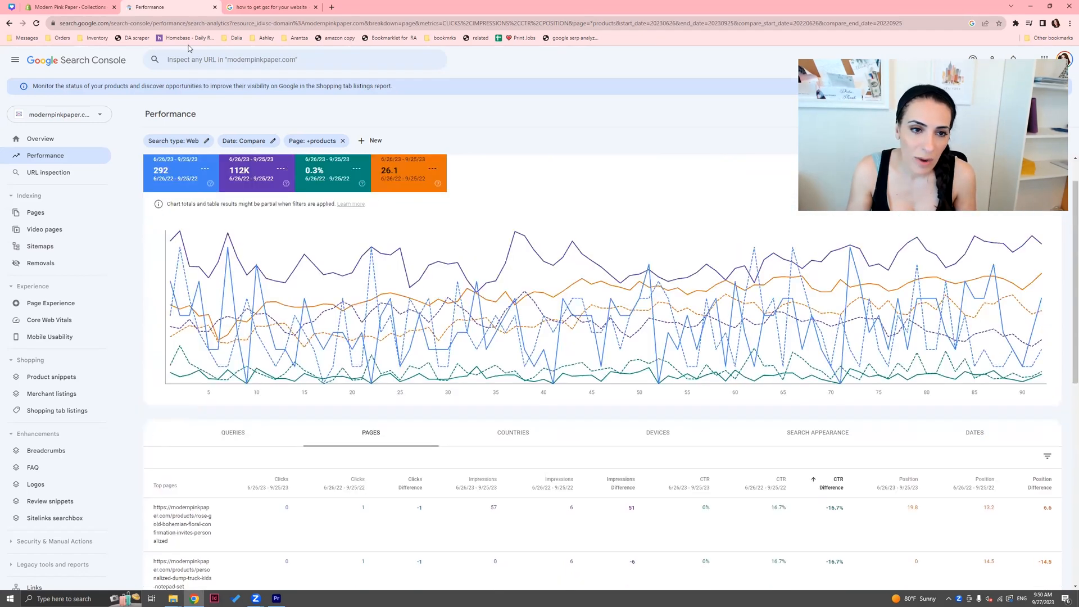
pyautogui.scroll(1, 401, 189)
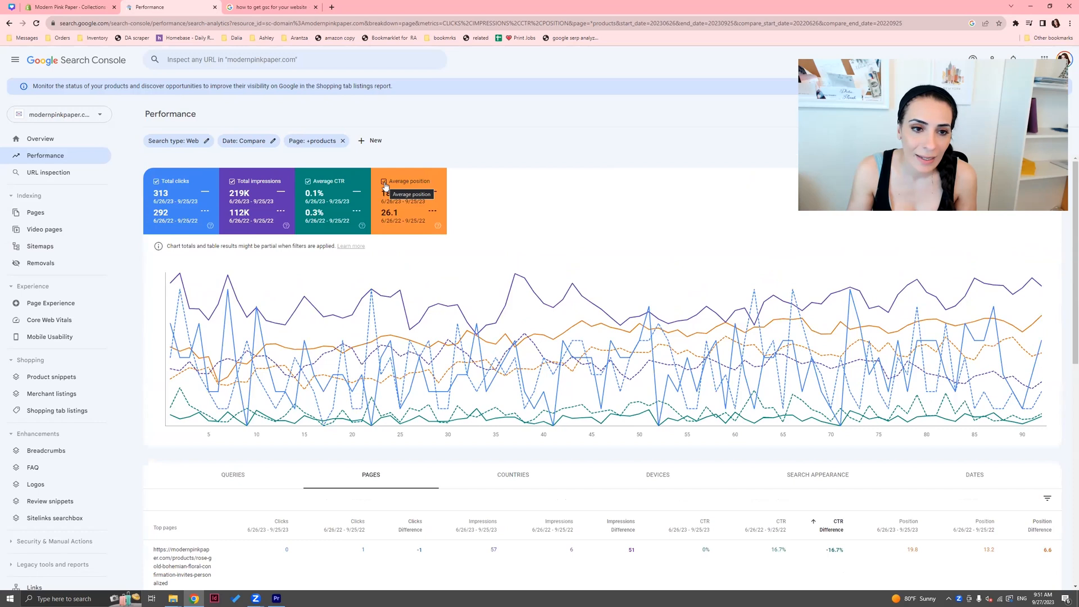
# - Sort the product pages by impressions difference in descending order
pyautogui.scroll(-4, 579, 416)
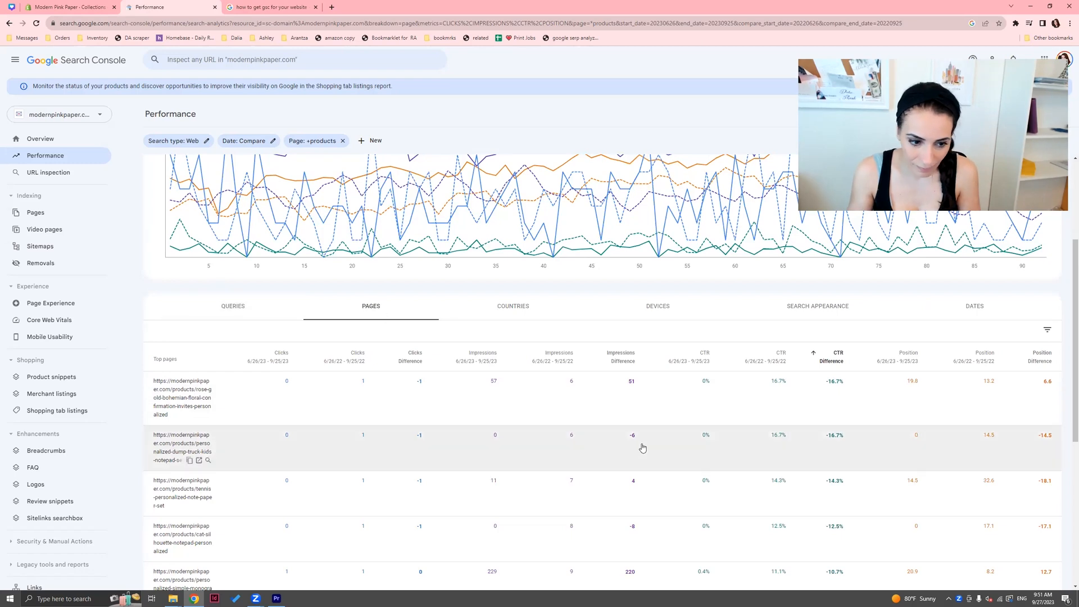
pyautogui.scroll(-2, 641, 444)
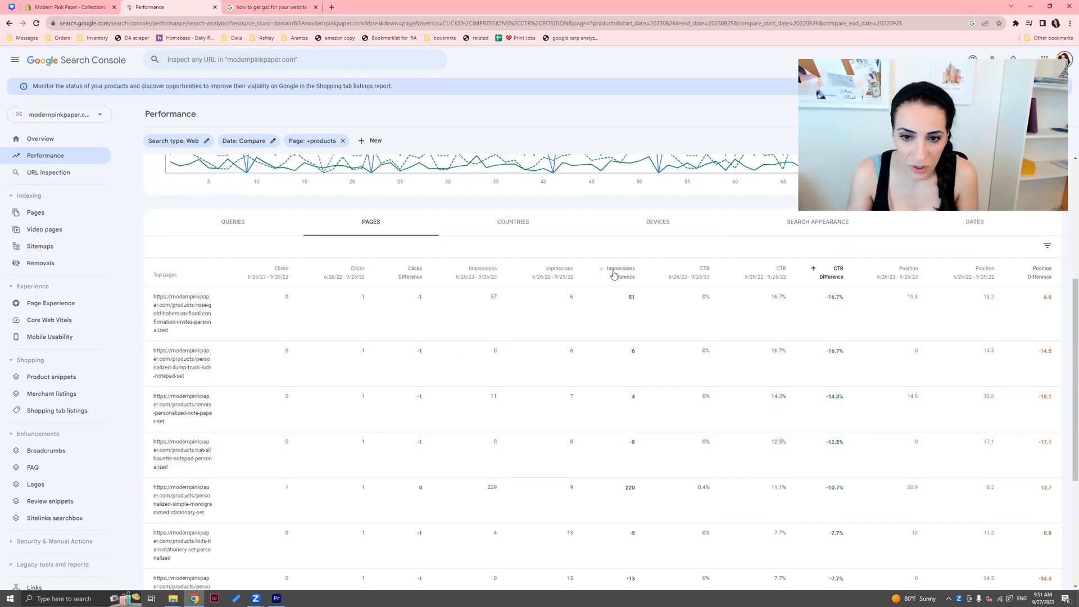
pyautogui.click(616, 274)
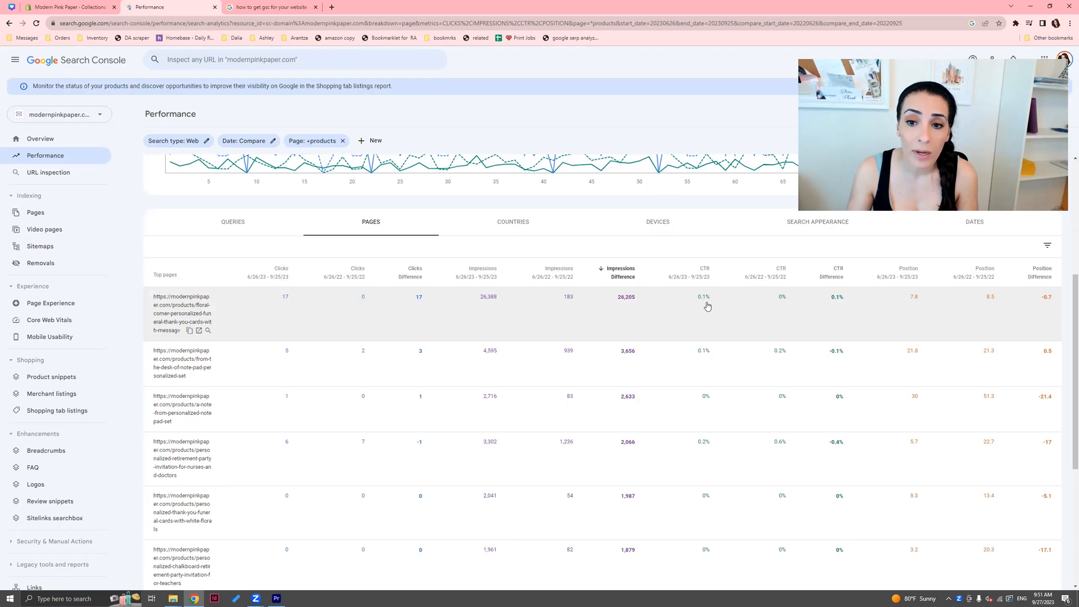
# - Open the floral-corner-personalized-funeral-thank-you-cards-with-message product page from the pages table
pyautogui.scroll(4, 708, 305)
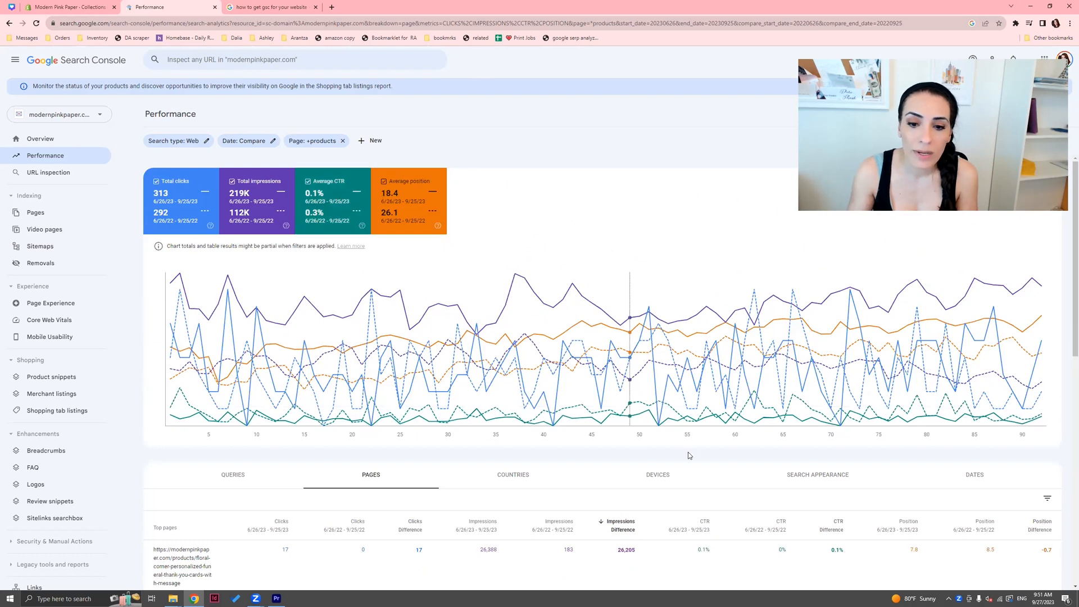
pyautogui.scroll(-1, 619, 449)
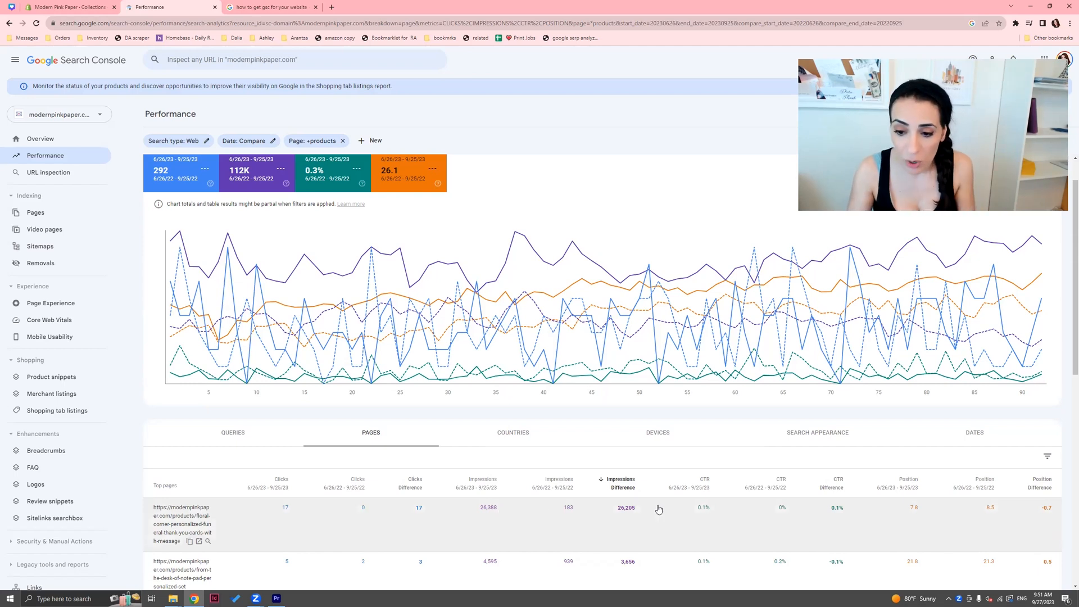
pyautogui.scroll(-1, 659, 509)
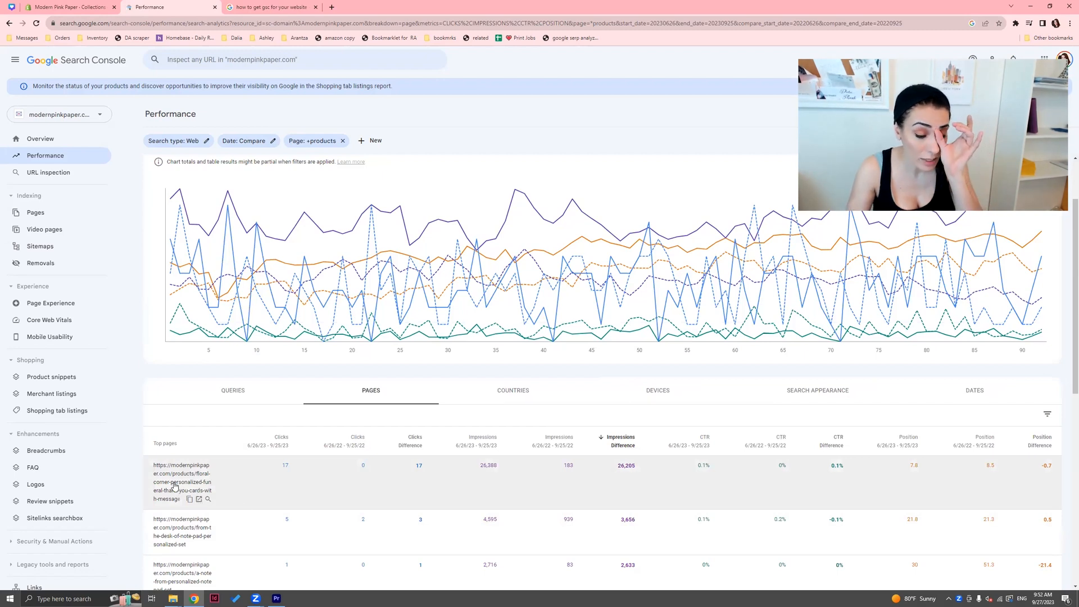
pyautogui.click(199, 500)
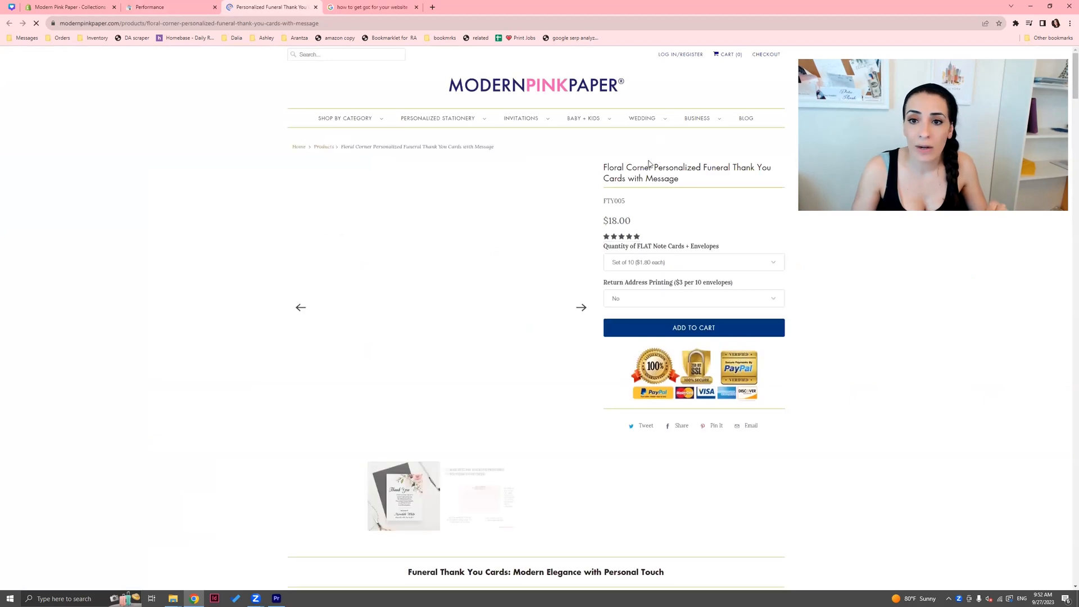
# - Examine the product page's title, customization options, description and funeral thank-you card questions
pyautogui.moveTo(633, 167); pyautogui.dragTo(677, 186)
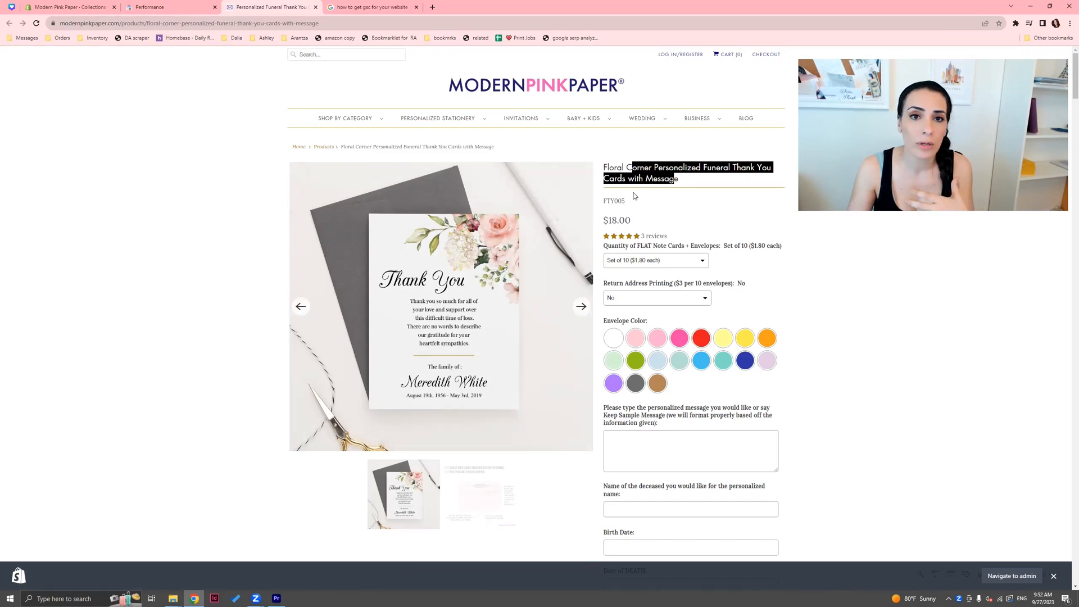
pyautogui.scroll(-13, 604, 236)
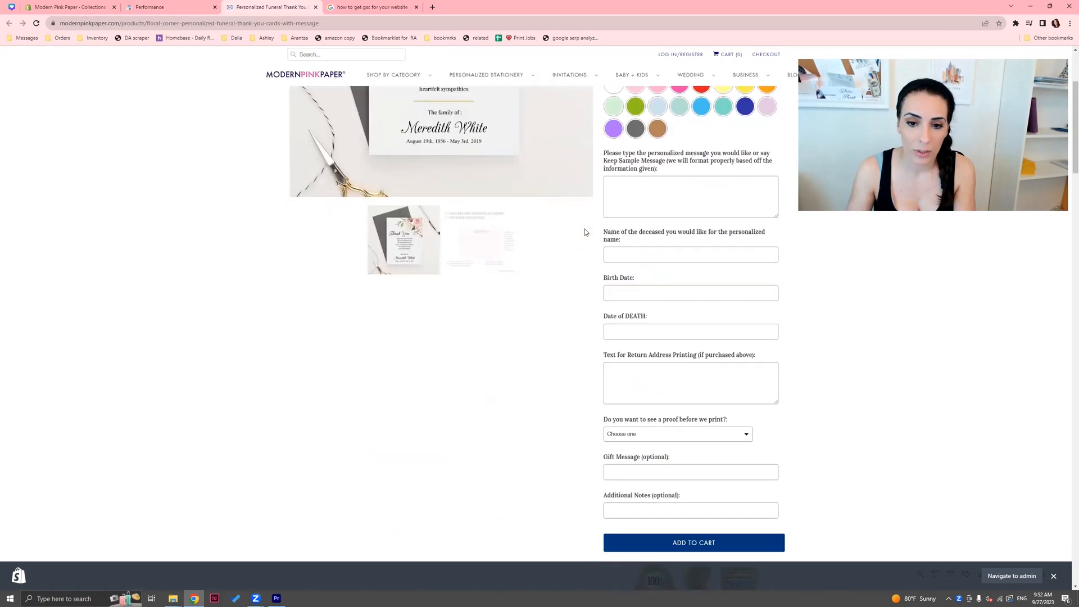
pyautogui.scroll(10, 581, 222)
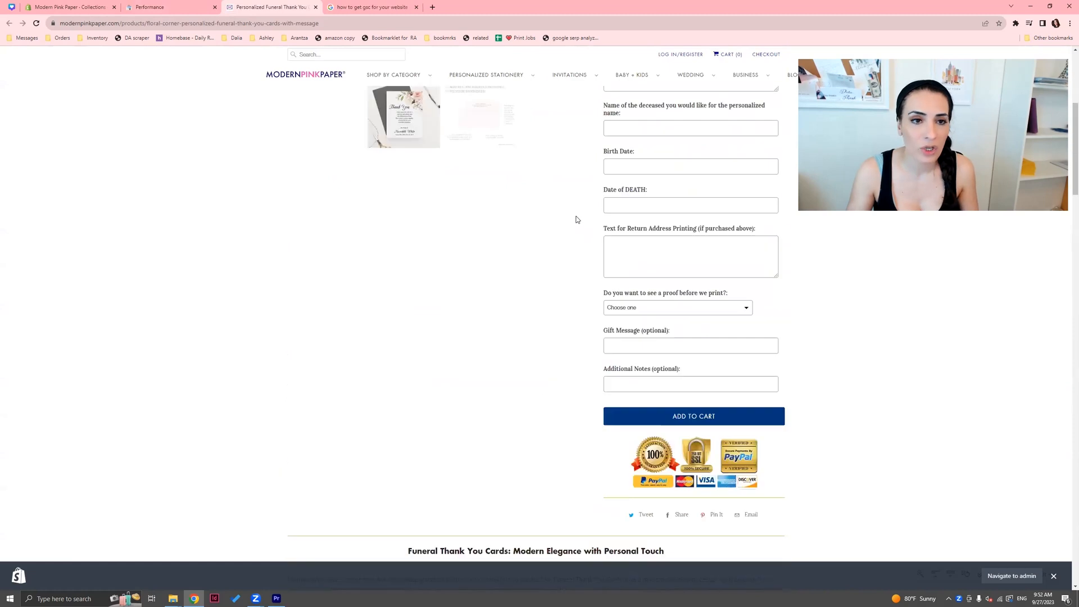
pyautogui.hotkey('ctrl', 'l')
pyautogui.scroll(-12, 555, 293)
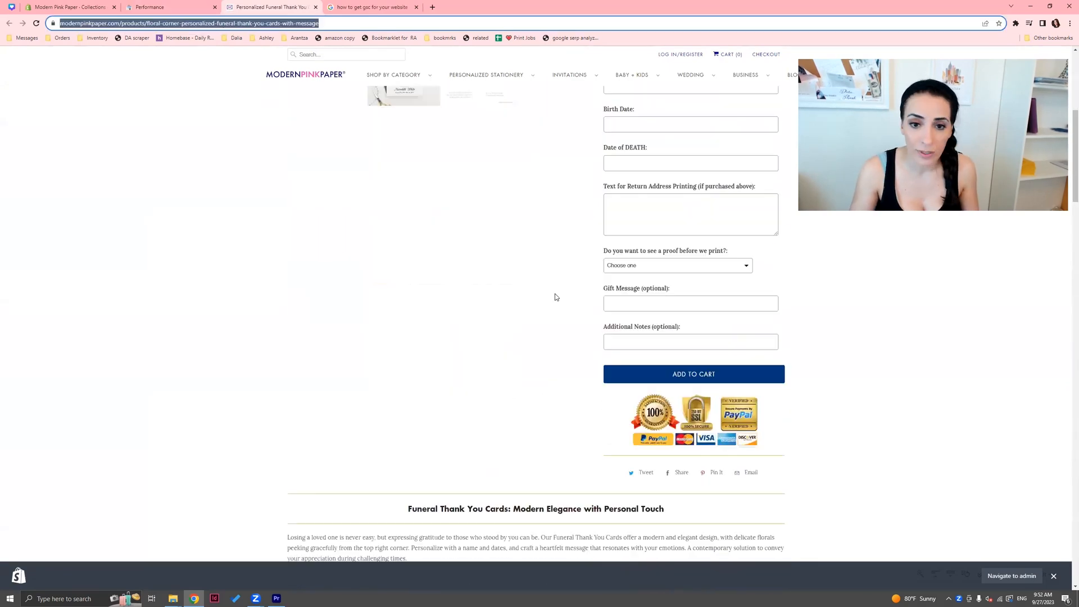
pyautogui.scroll(-7, 540, 289)
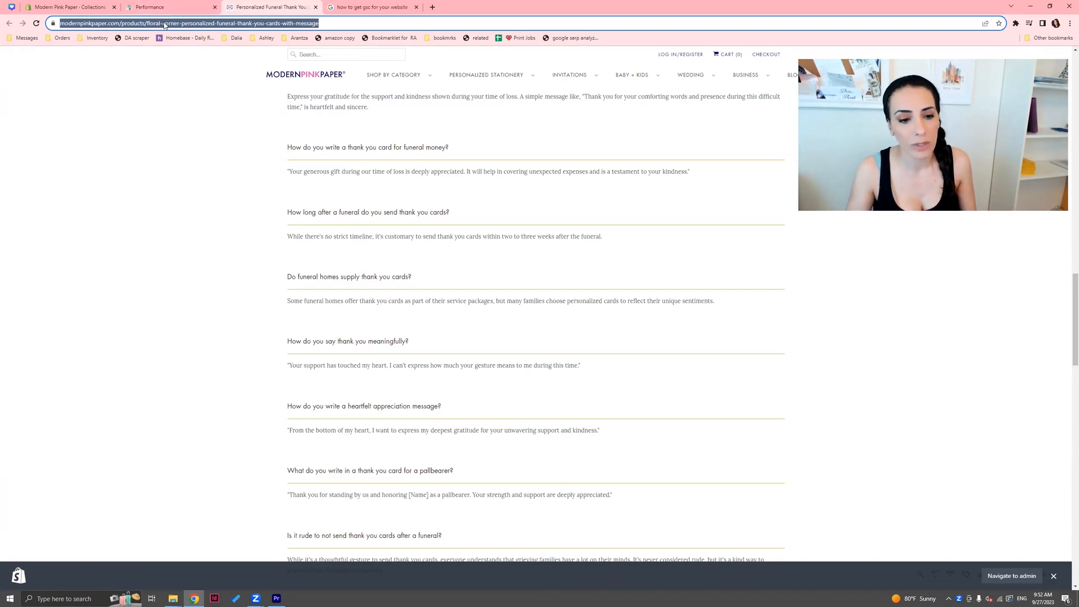
# - Open Google in a new browser tab and search for "funeral thank you cards"
pyautogui.click(432, 7)
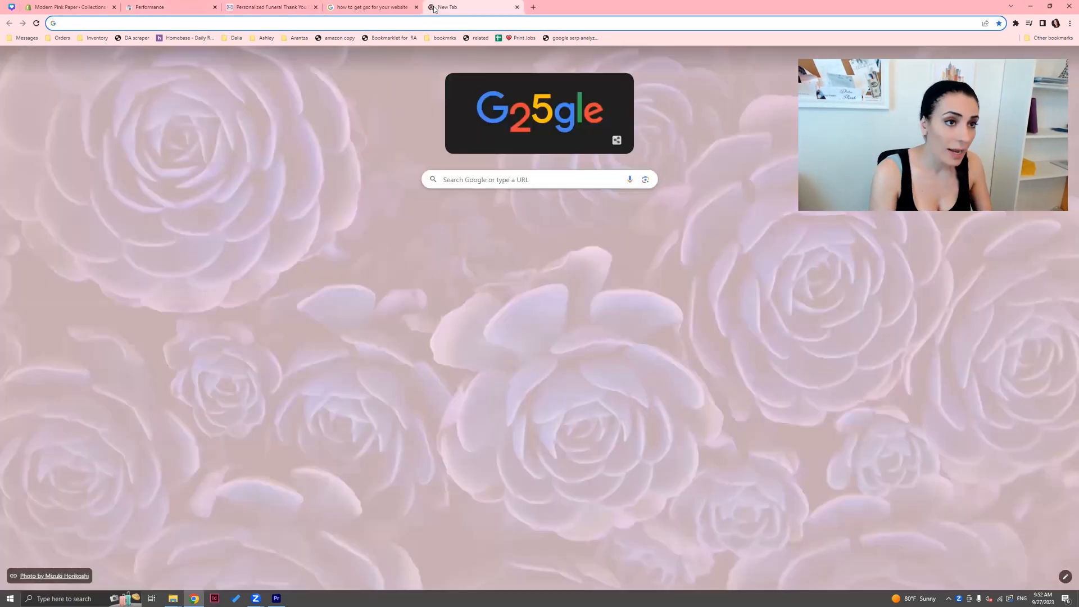
pyautogui.write('google.com')
pyautogui.press('Return')
pyautogui.write('fu')
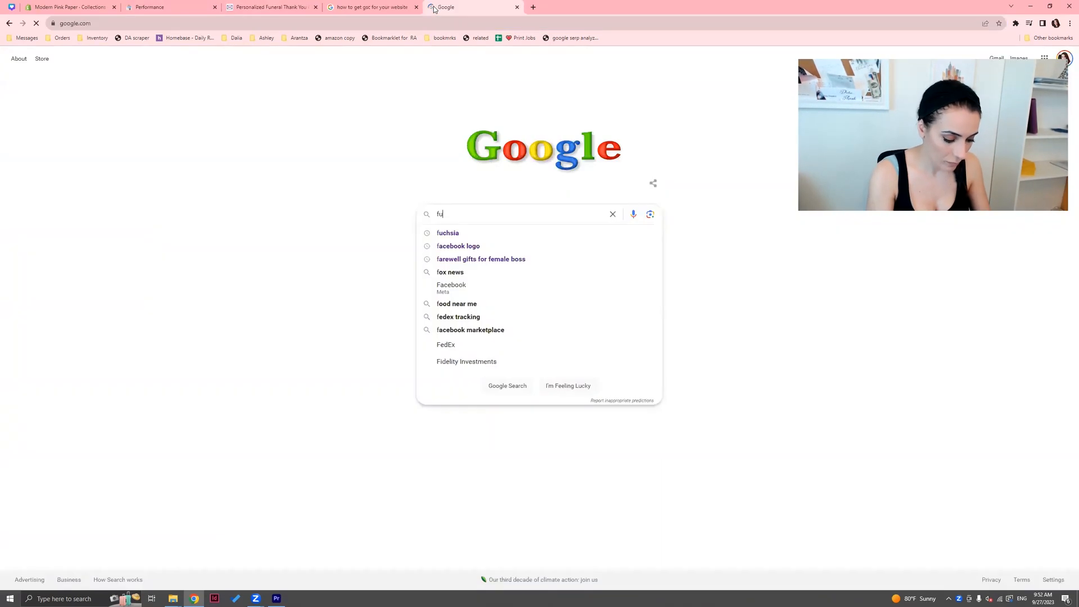
pyautogui.write('neral thank you cards')
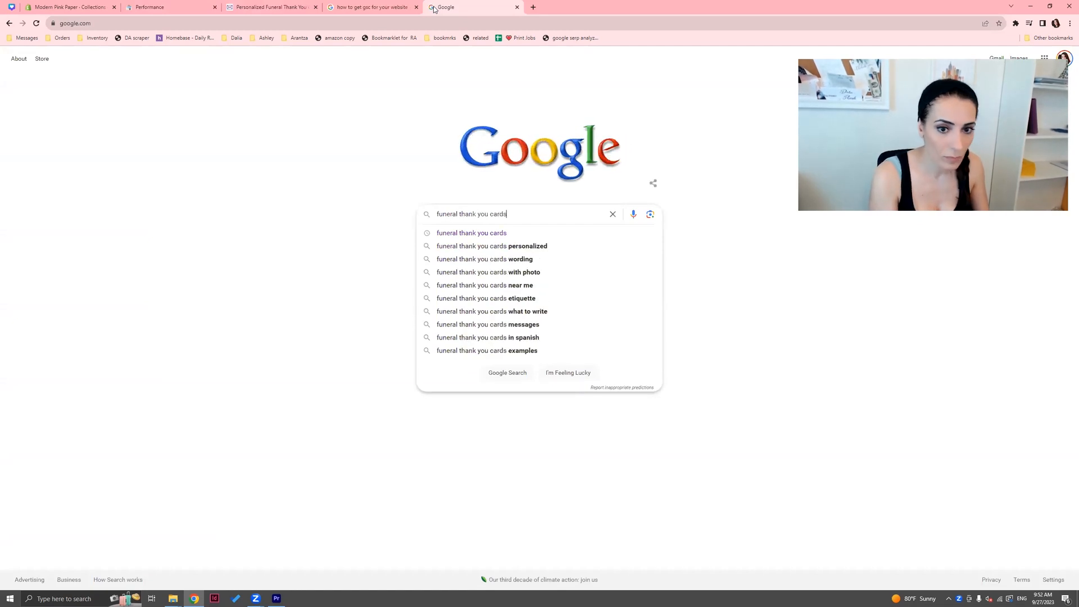
pyautogui.press('Return')
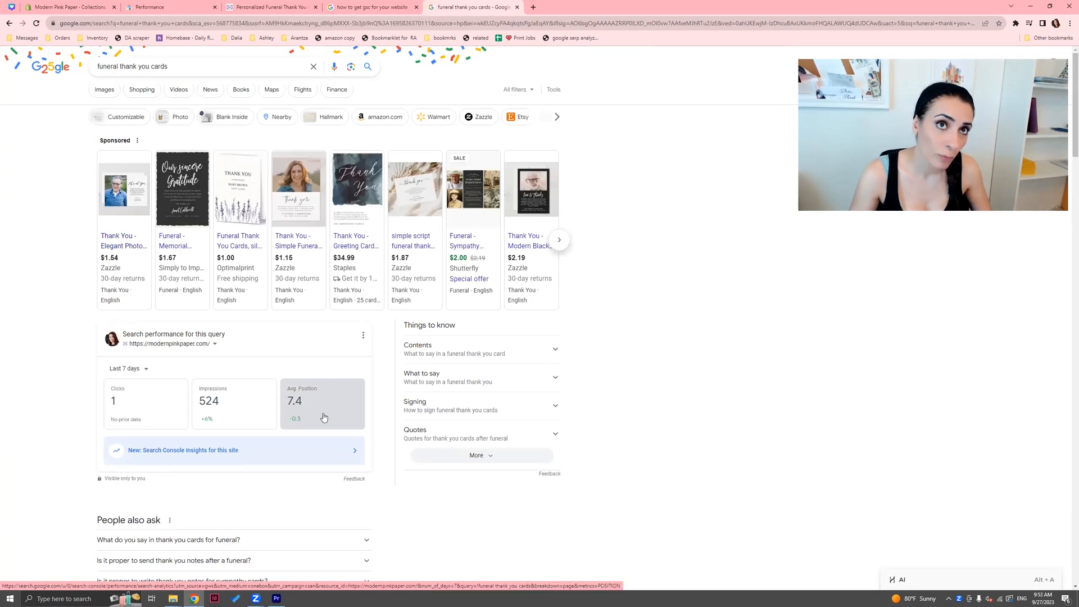
# - Look through the search performance card and the results, and find "modernpink" within the page
pyautogui.scroll(-2, 325, 416)
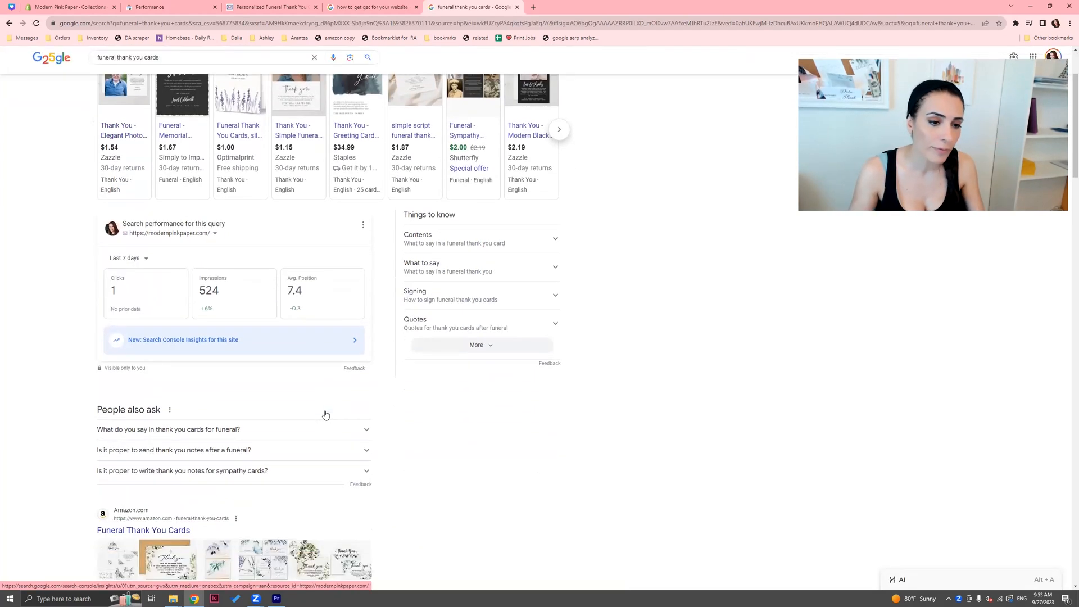
pyautogui.scroll(-3, 325, 415)
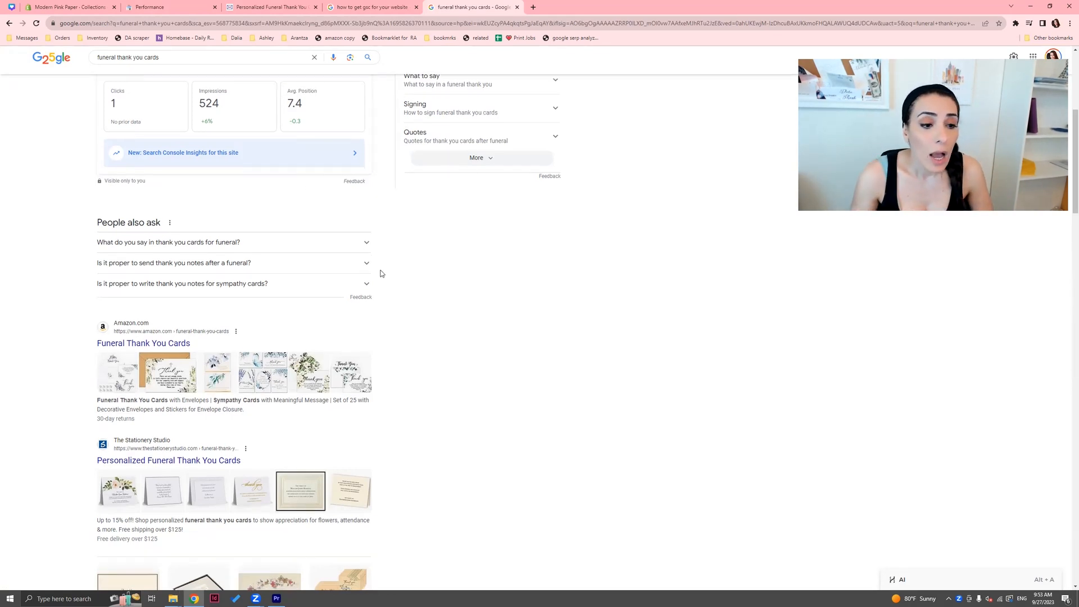
pyautogui.scroll(-7, 379, 273)
pyautogui.scroll(-7, 386, 276)
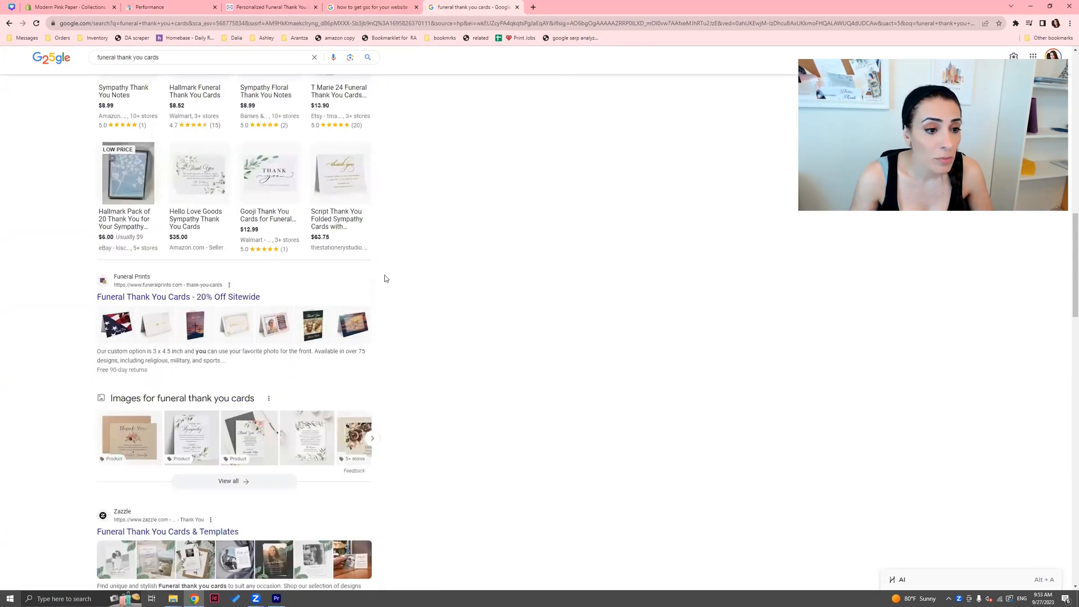
pyautogui.scroll(-4, 385, 280)
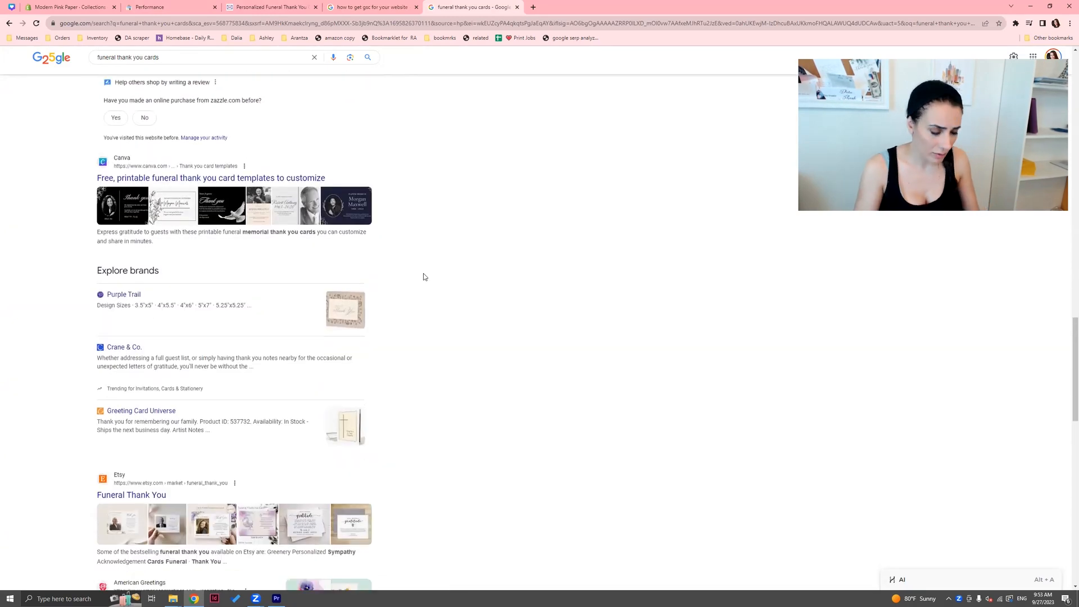
pyautogui.hotkey('ctrl', 'f')
pyautogui.write('modern')
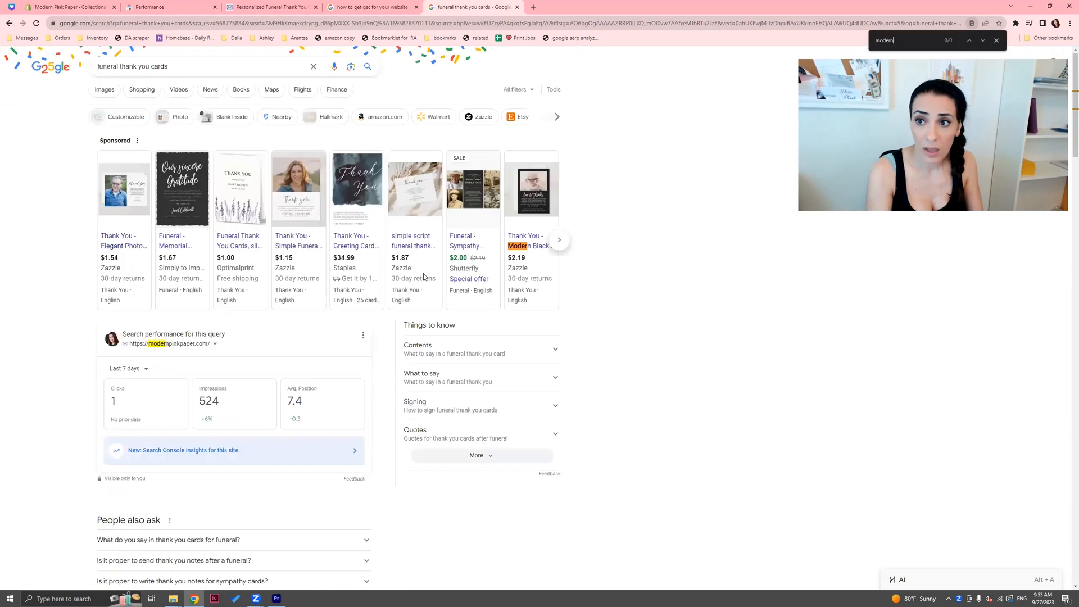
pyautogui.write('pink')
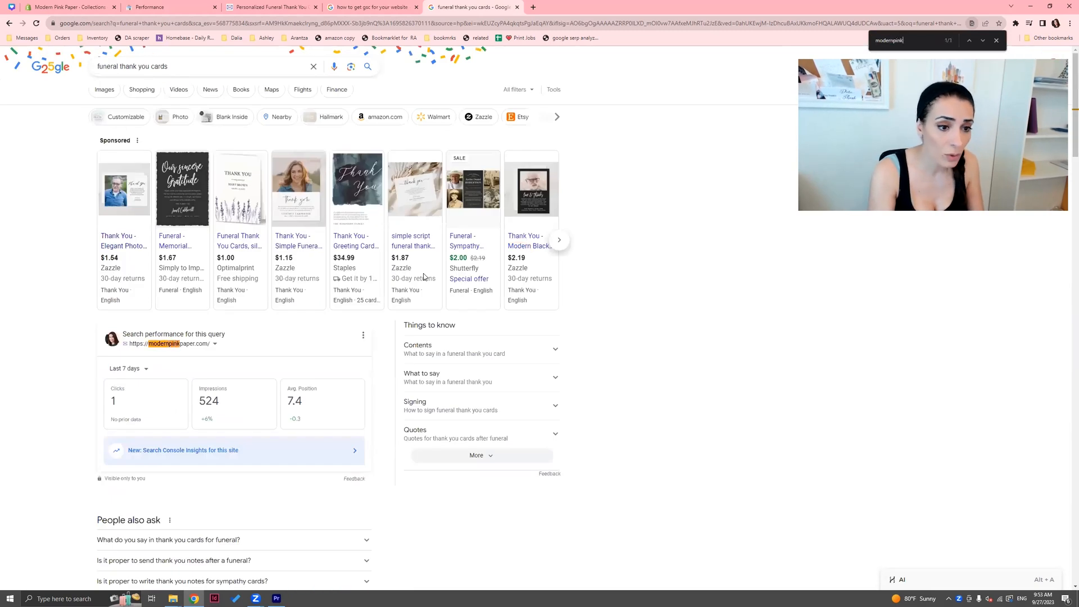
# - Check the rest of the listed results for the site and load more results
pyautogui.scroll(-6, 559, 453)
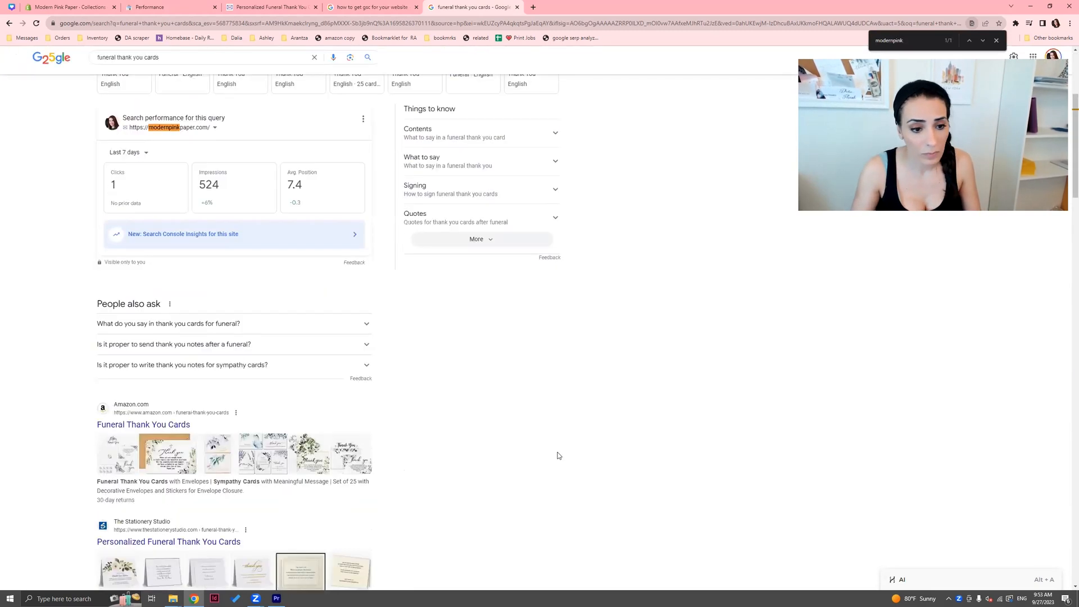
pyautogui.scroll(-10, 553, 454)
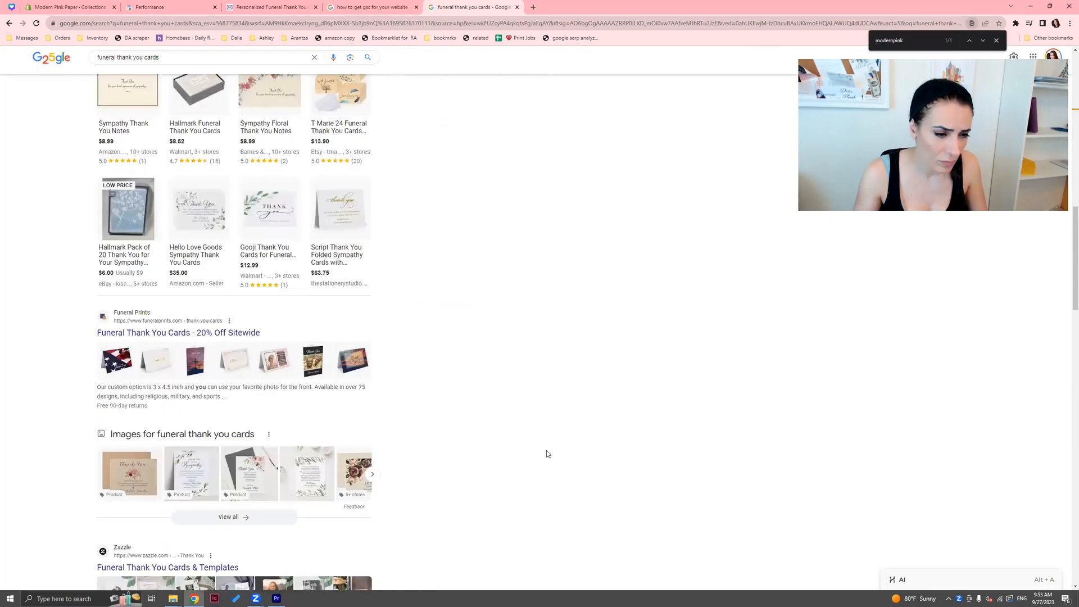
pyautogui.scroll(-20, 550, 455)
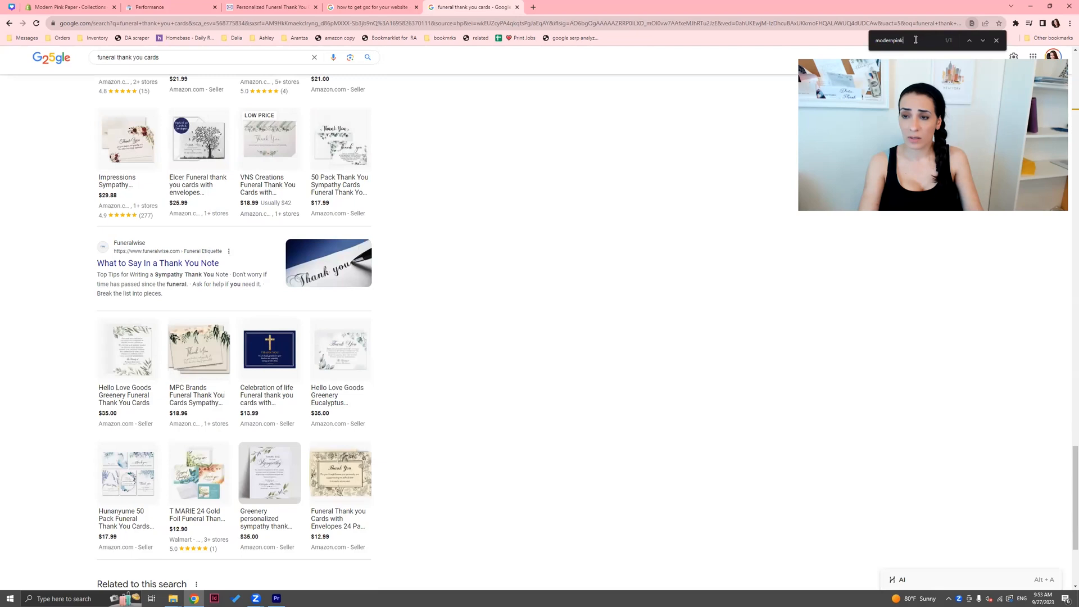
pyautogui.press('BackSpace')
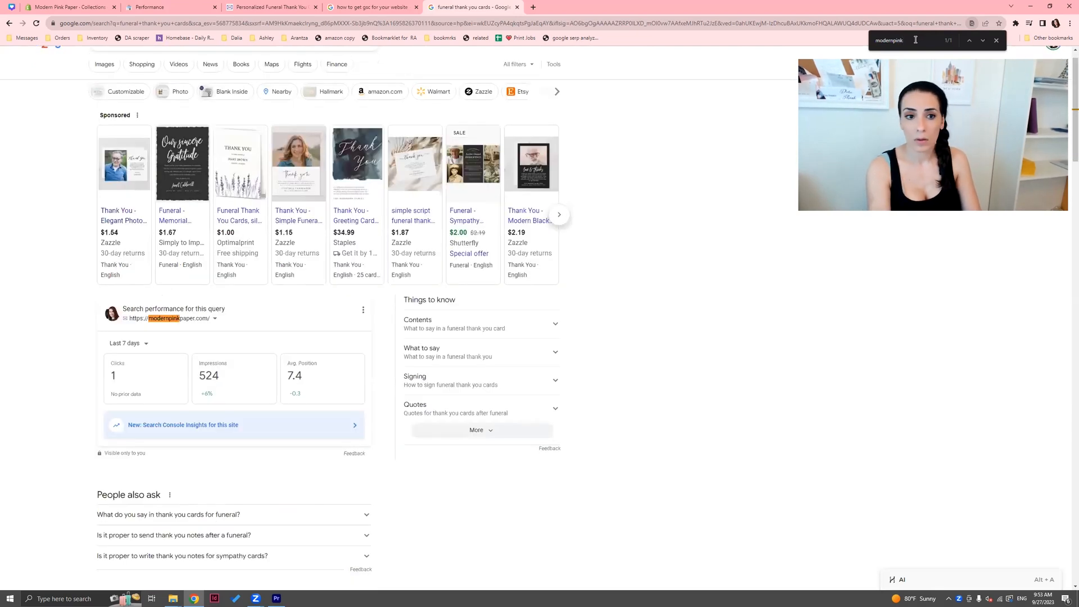
pyautogui.scroll(-12, 570, 400)
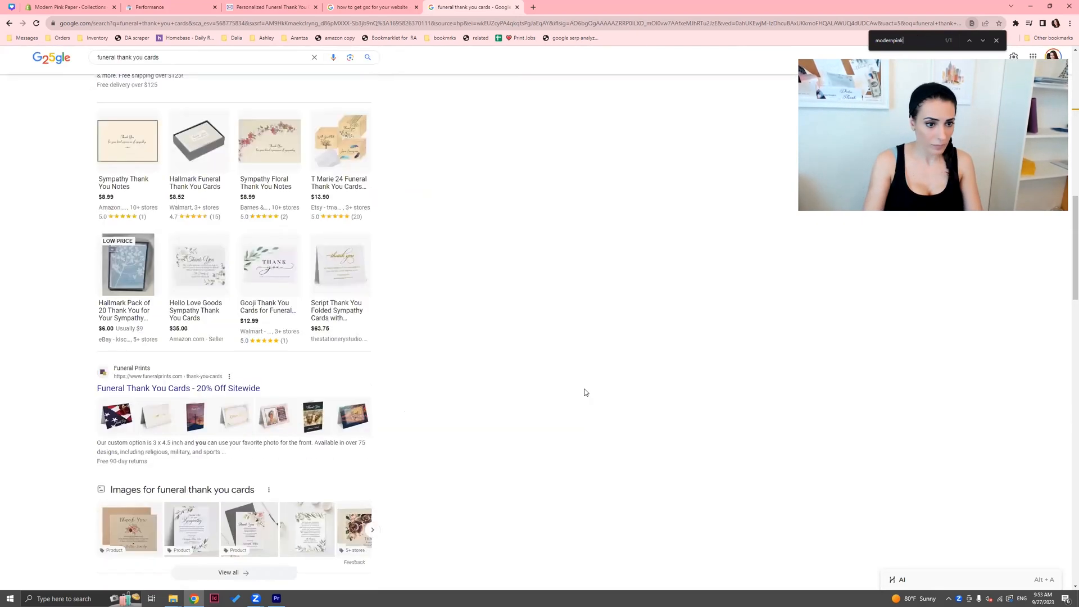
pyautogui.scroll(-10, 600, 404)
pyautogui.click(239, 518)
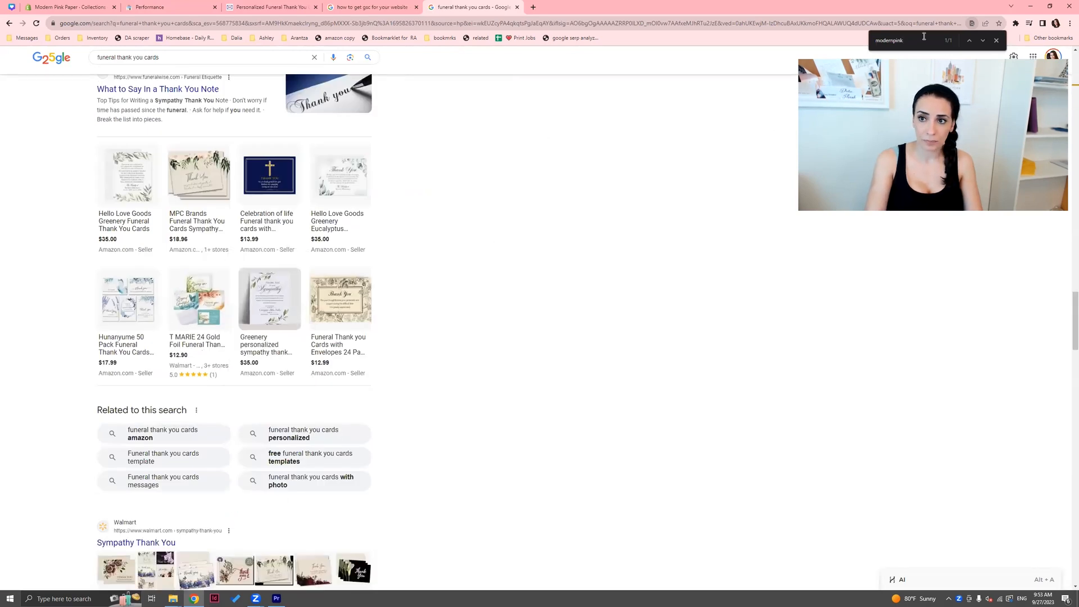
# - Look through the additional results for the Modern Pink Paper listing and cycle through the "modernpink" matches on the page
pyautogui.scroll(-10, 532, 286)
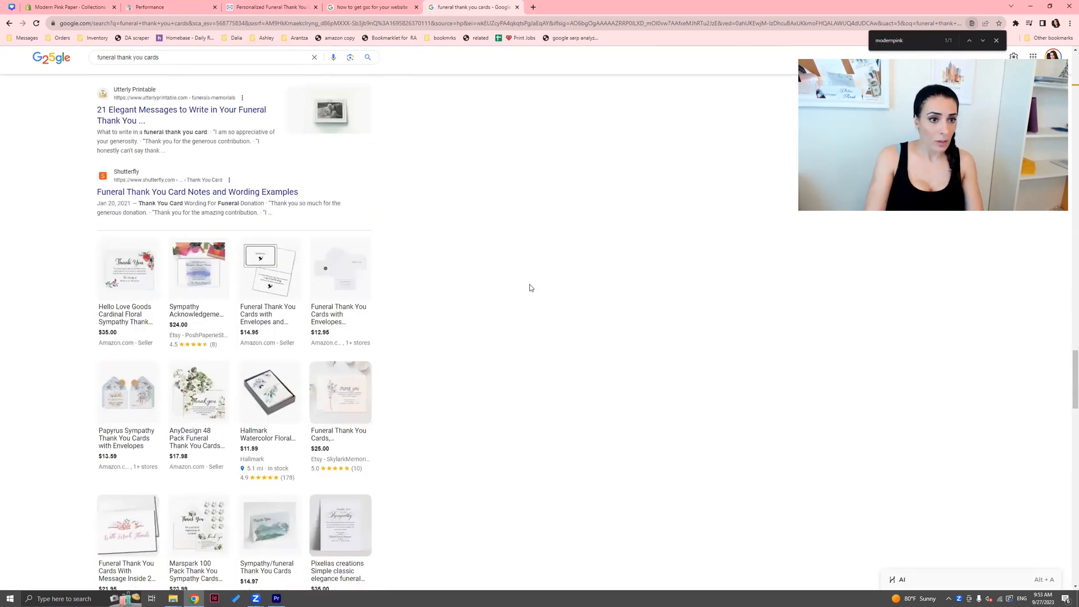
pyautogui.scroll(-8, 531, 287)
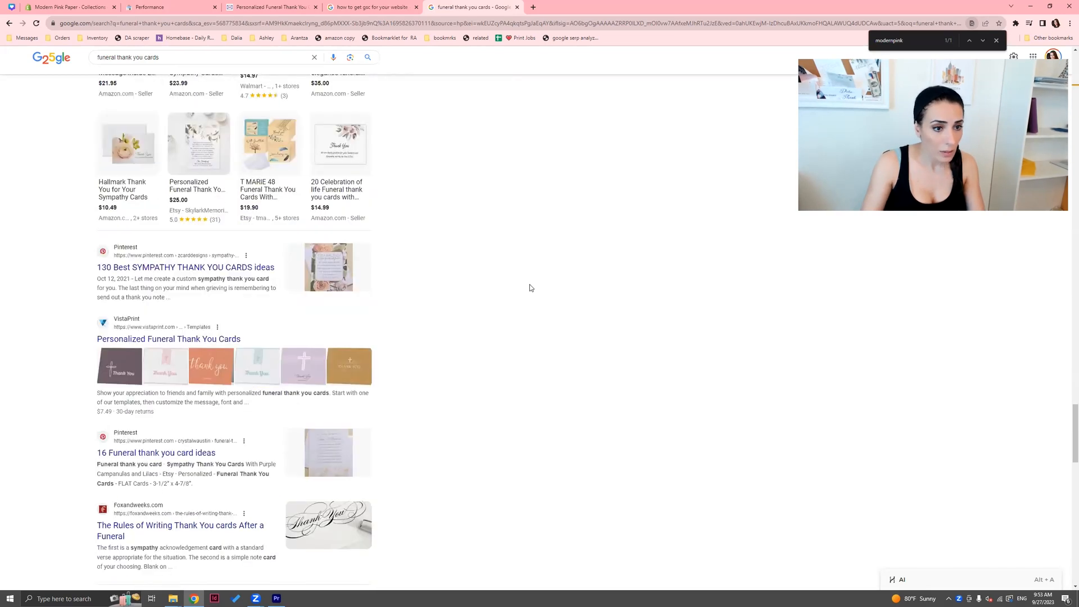
pyautogui.scroll(-10, 532, 288)
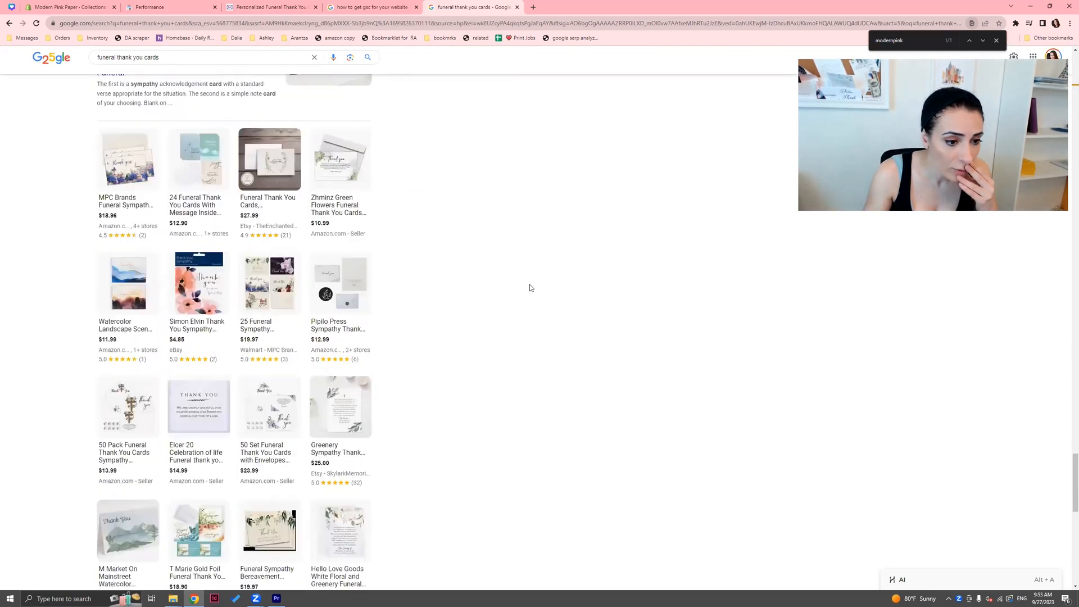
pyautogui.scroll(-1, 532, 288)
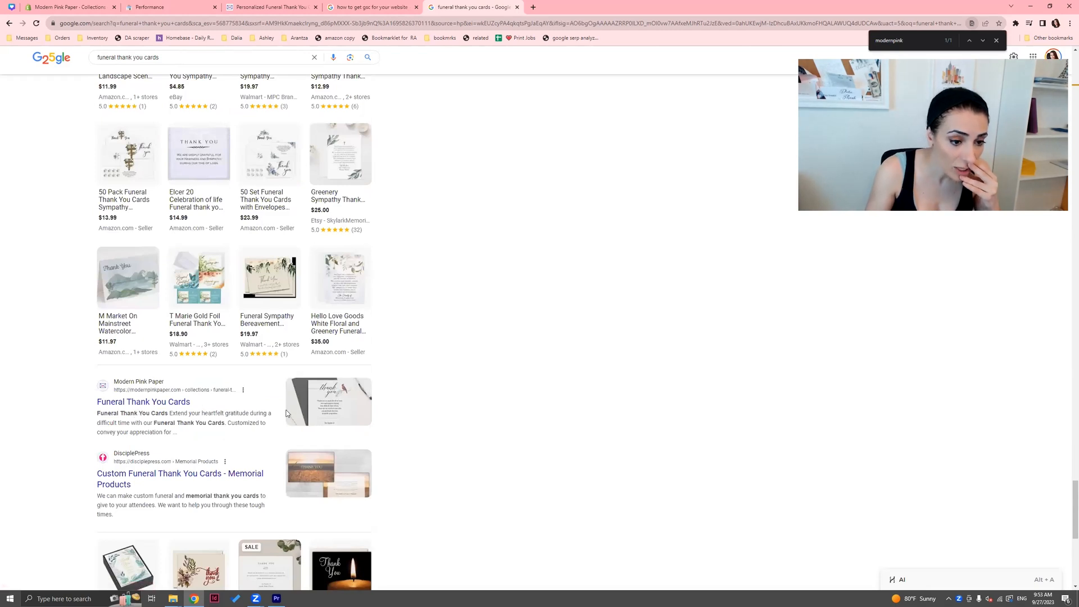
pyautogui.scroll(-7, 289, 413)
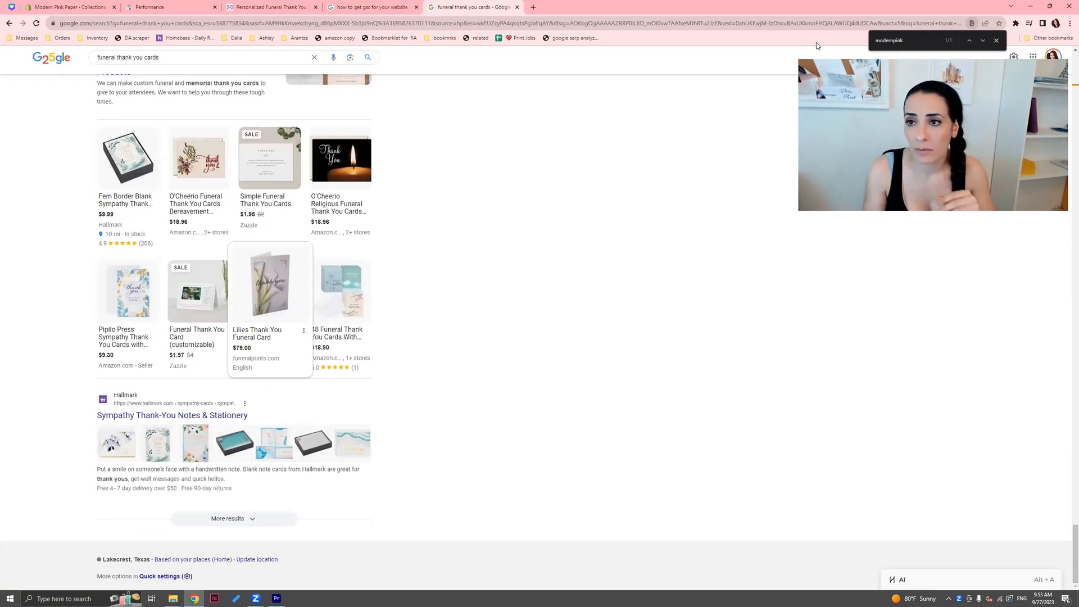
pyautogui.click(916, 41)
pyautogui.press('Return')
pyautogui.press('Return')
pyautogui.press('Return')
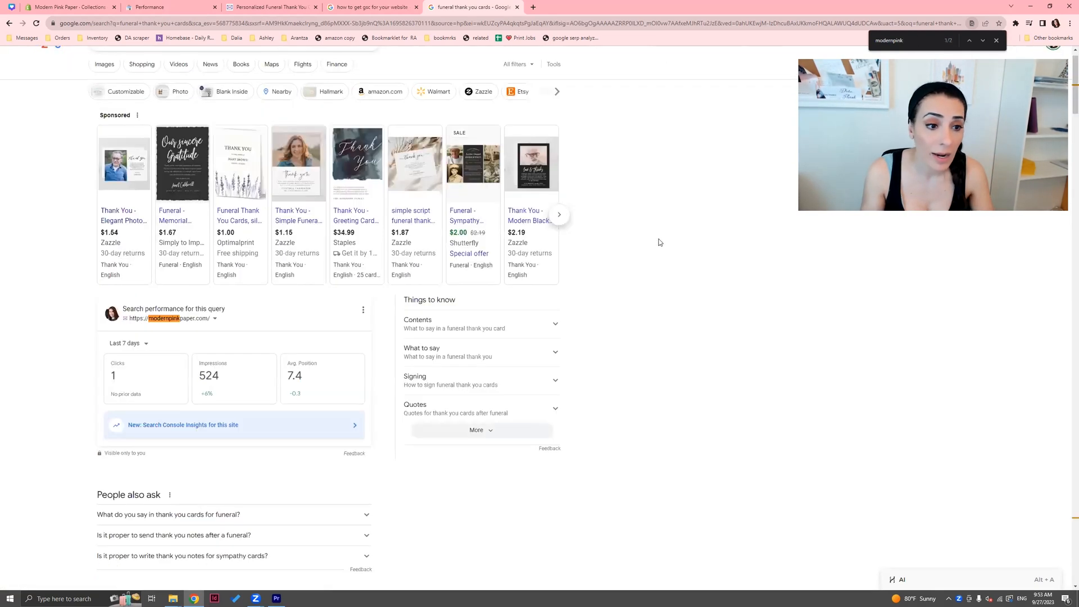
pyautogui.scroll(-3, 609, 275)
pyautogui.scroll(-3, 601, 310)
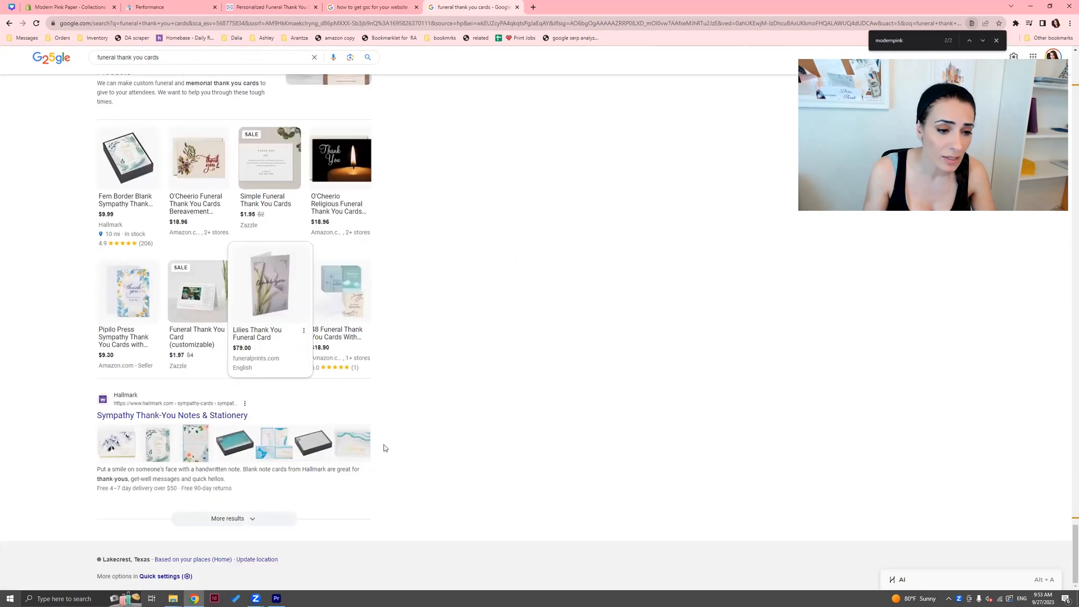
# - Load another batch of results and check them for further "modernpink" matches
pyautogui.click(234, 517)
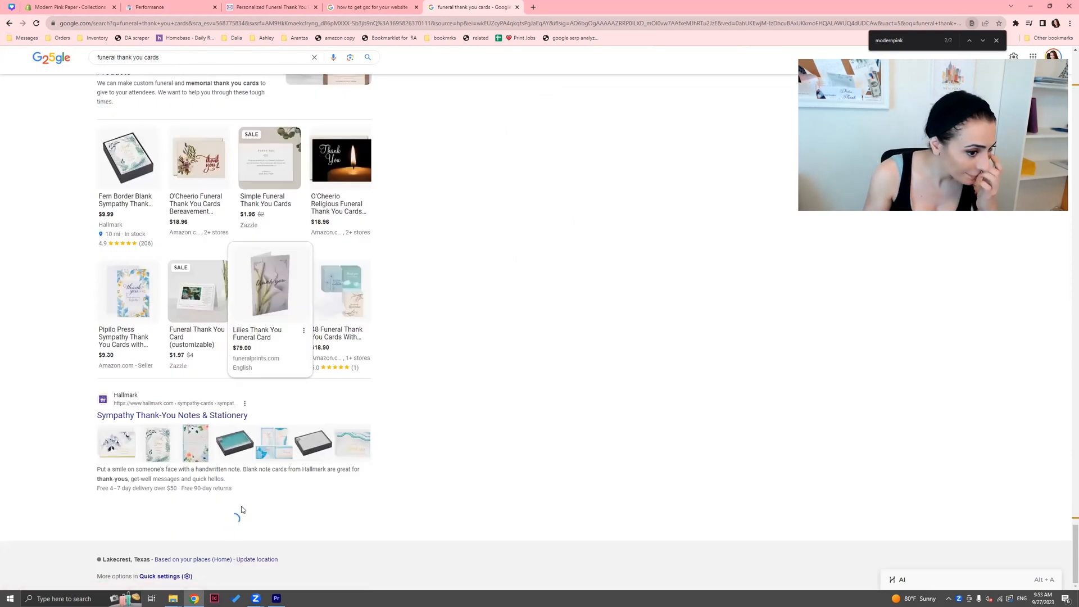
pyautogui.scroll(-5, 574, 361)
pyautogui.scroll(-9, 576, 360)
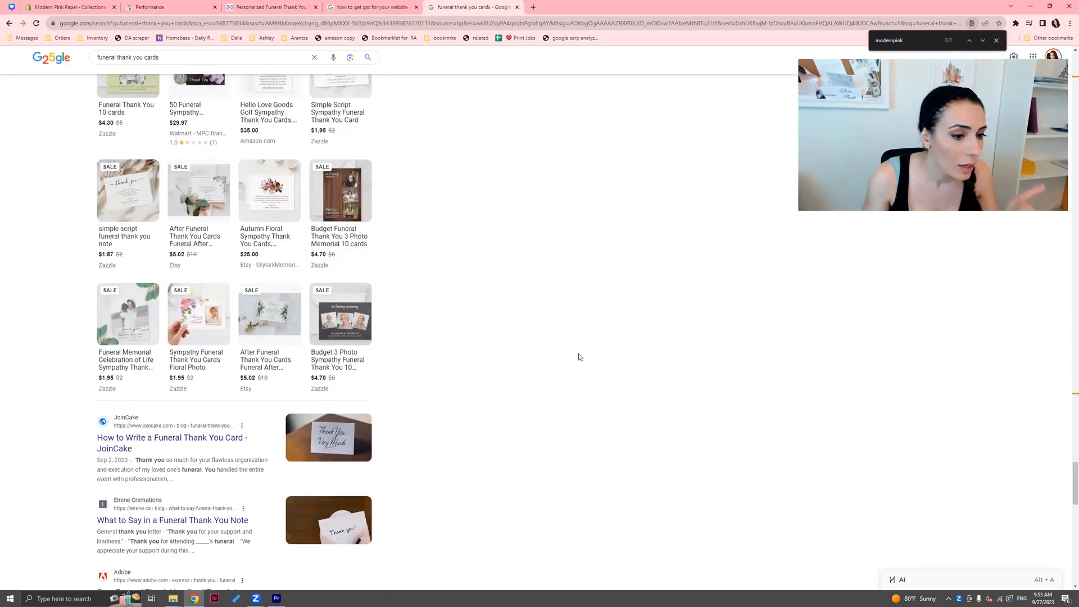
pyautogui.scroll(-8, 579, 355)
pyautogui.scroll(-9, 579, 355)
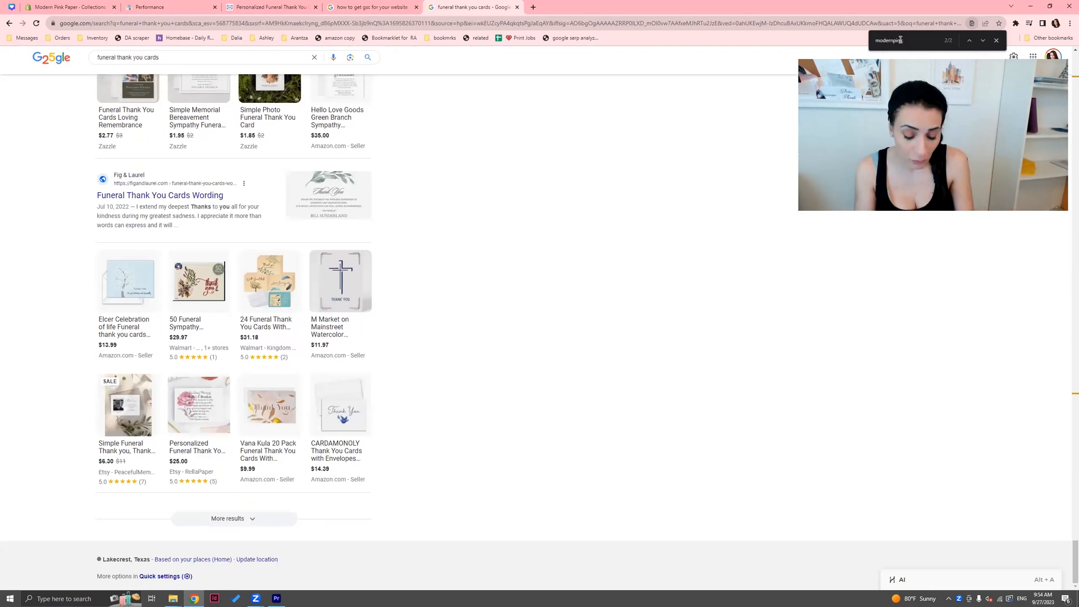
pyautogui.press('Return')
pyautogui.press('Return')
pyautogui.press('Return')
pyautogui.press('Return')
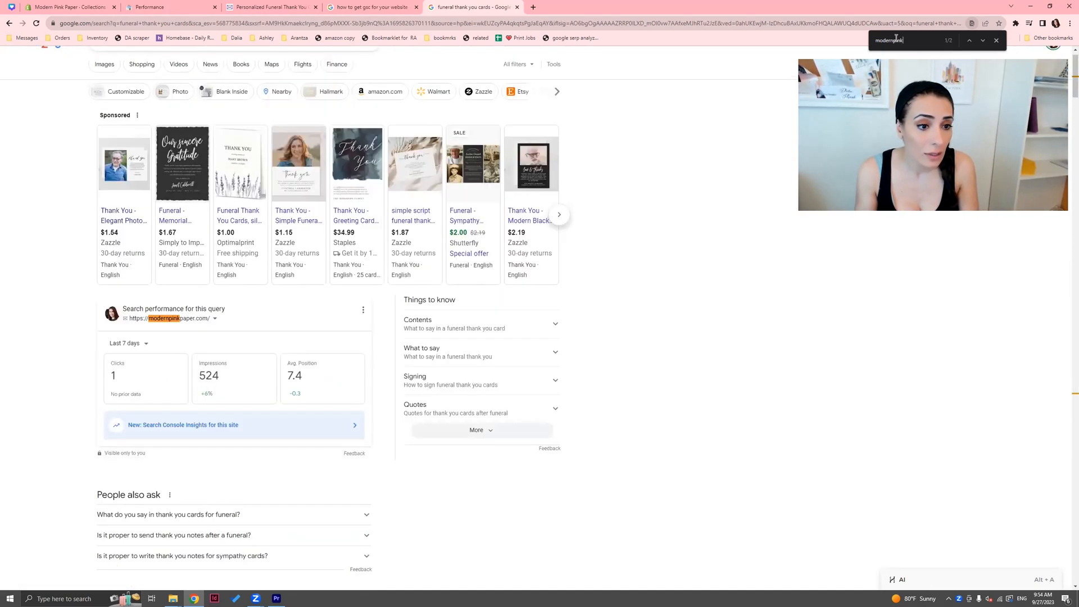
# - Extend the Google query to "funeral thank you cards modern pink paper" and run the search
pyautogui.click(182, 59)
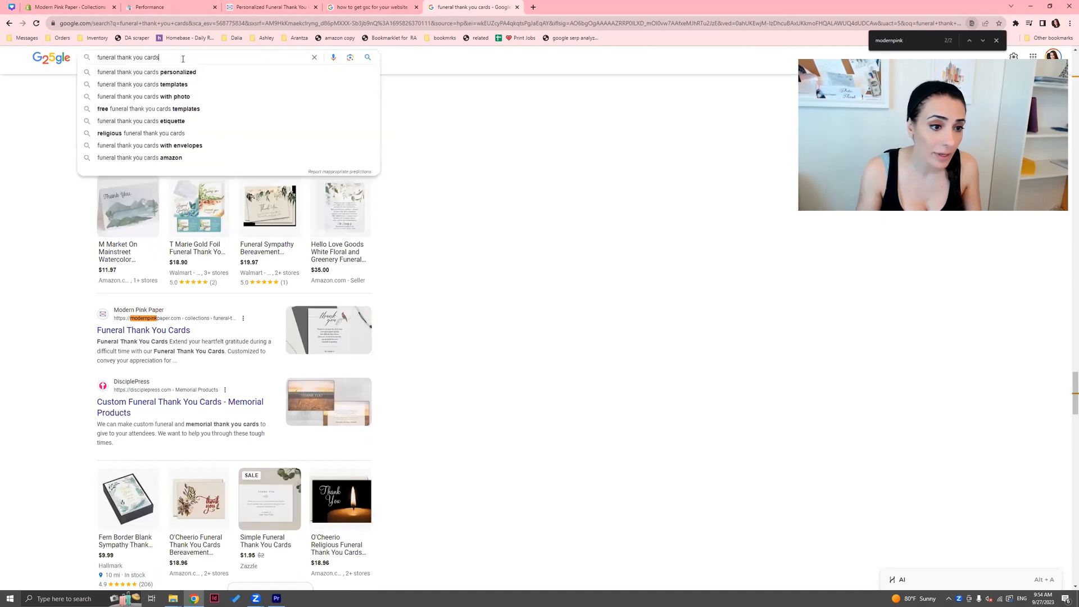
pyautogui.write('modern pink paper')
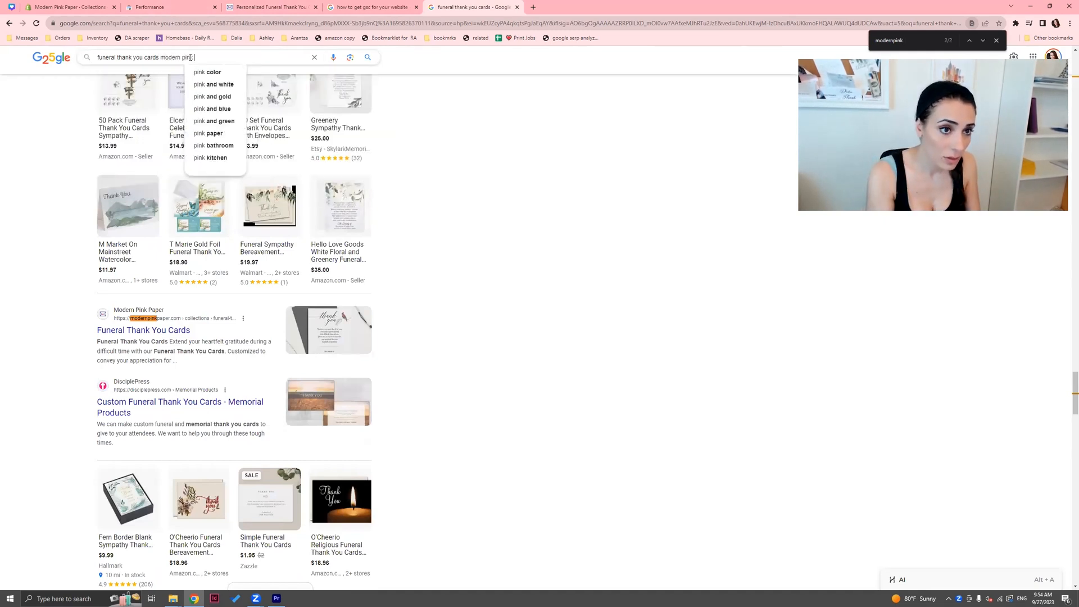
pyautogui.press('Return')
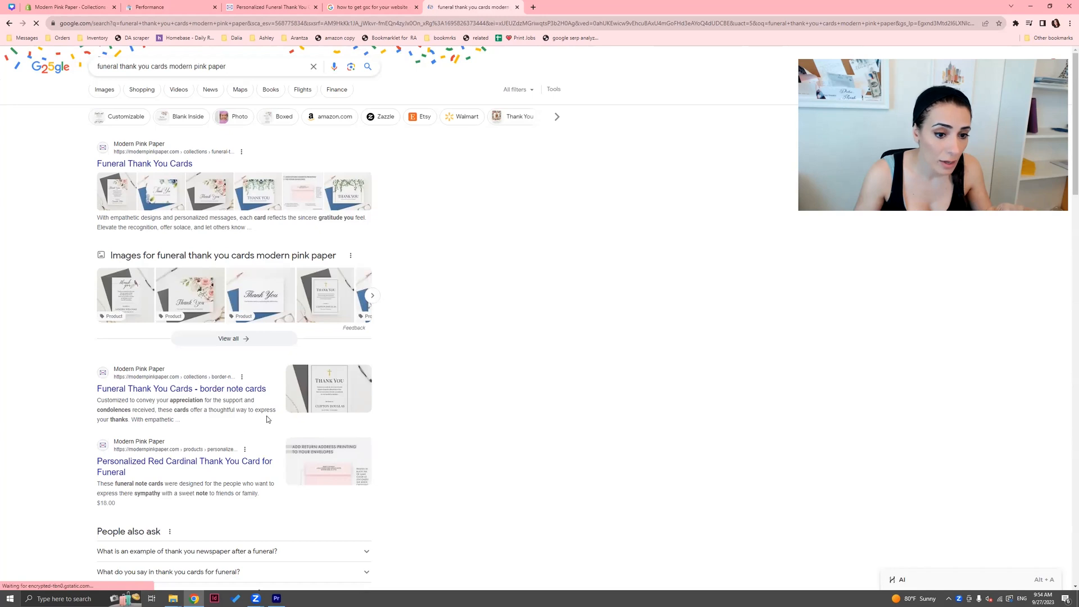
# - Review the Google results for "funeral thank you cards modern pink paper", checking which Modern Pink Paper pages and product listings appear
pyautogui.scroll(-3, 268, 418)
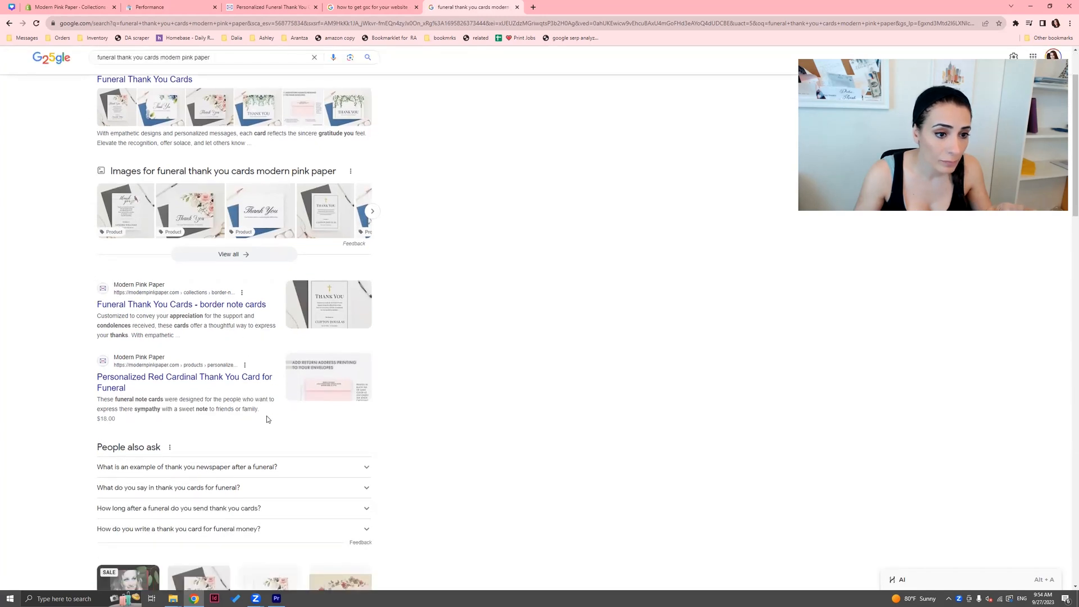
pyautogui.scroll(-6, 268, 419)
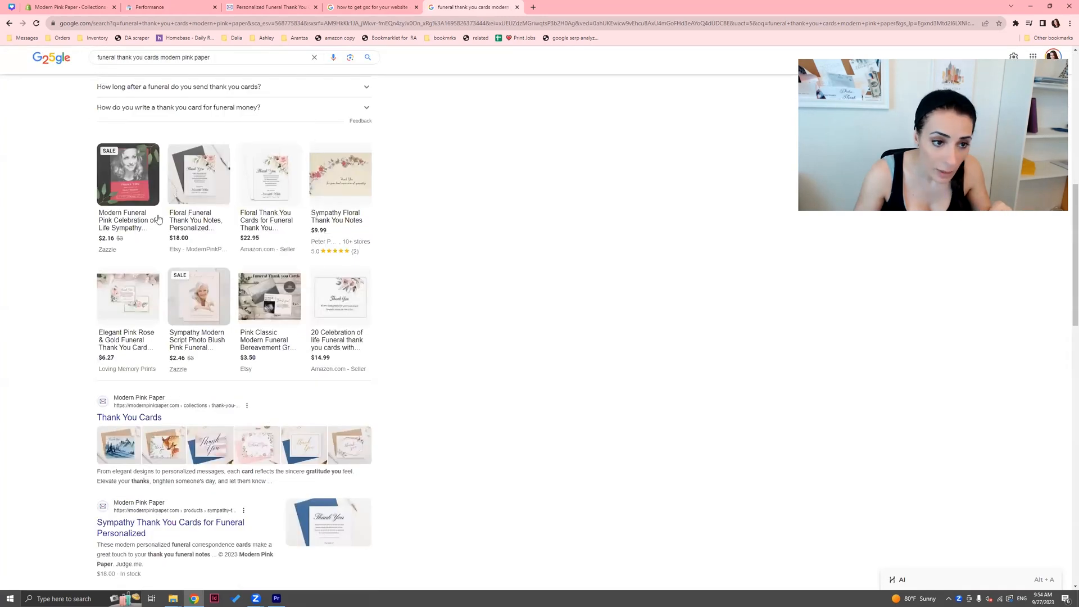
pyautogui.scroll(-1, 476, 313)
pyautogui.scroll(-5, 476, 313)
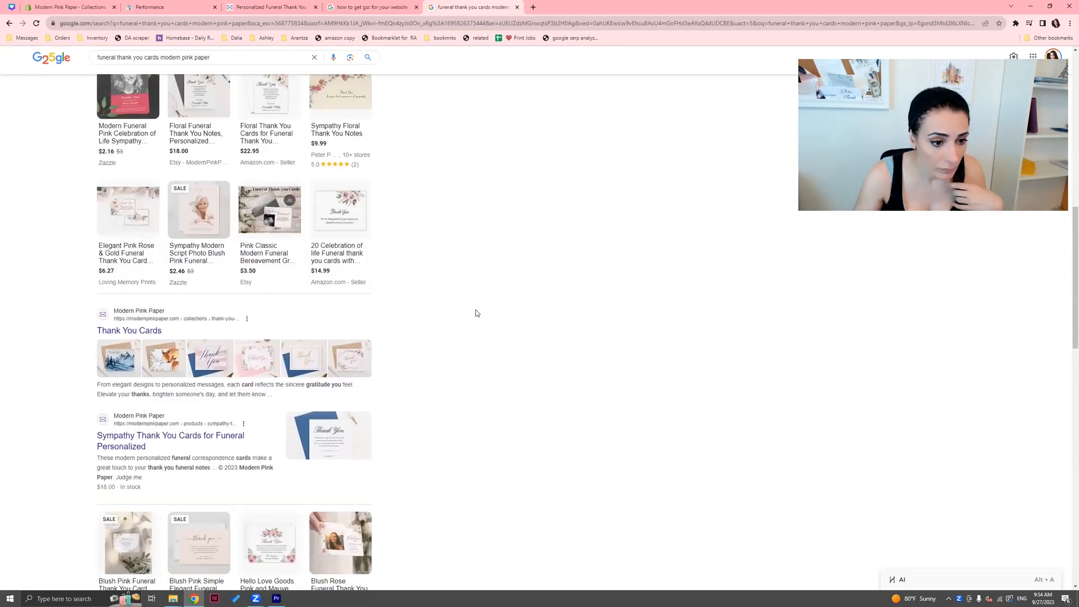
pyautogui.scroll(-5, 476, 313)
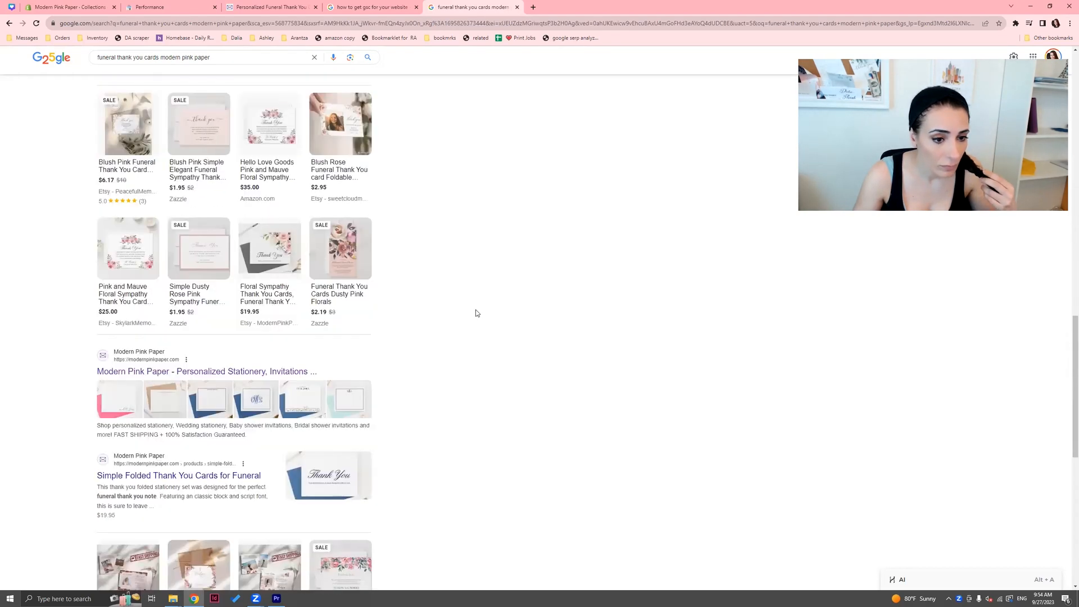
pyautogui.scroll(-7, 476, 313)
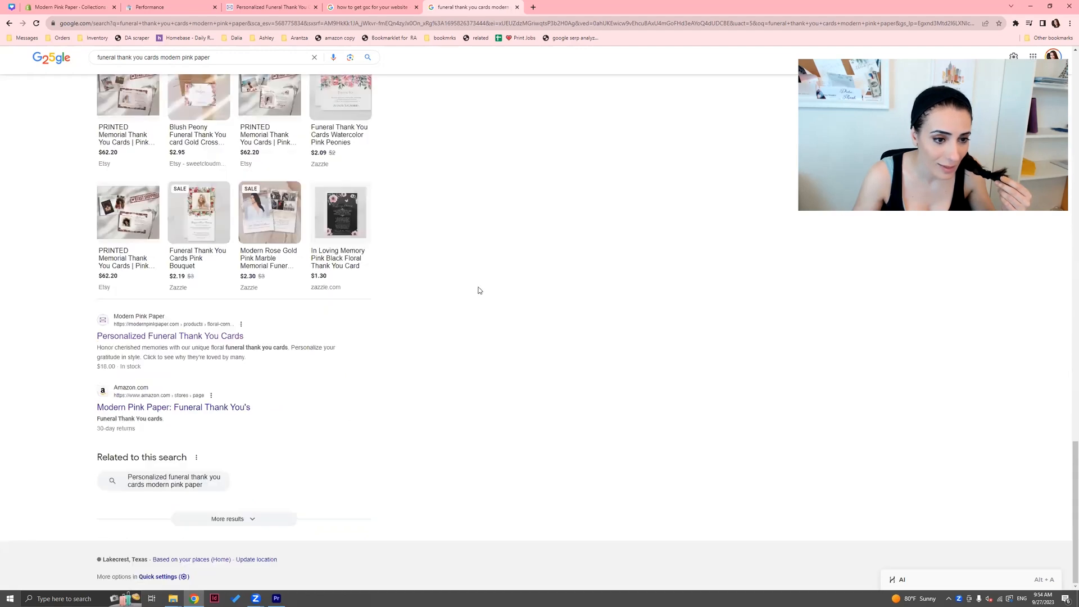
pyautogui.scroll(11, 495, 283)
pyautogui.scroll(8, 494, 284)
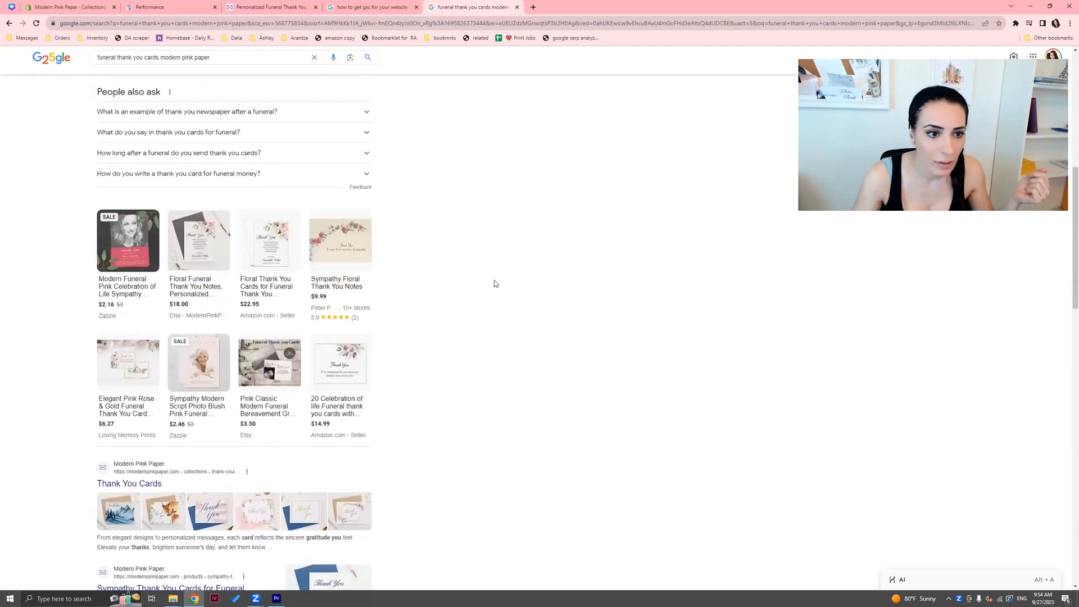
pyautogui.scroll(5, 494, 283)
pyautogui.scroll(3, 494, 283)
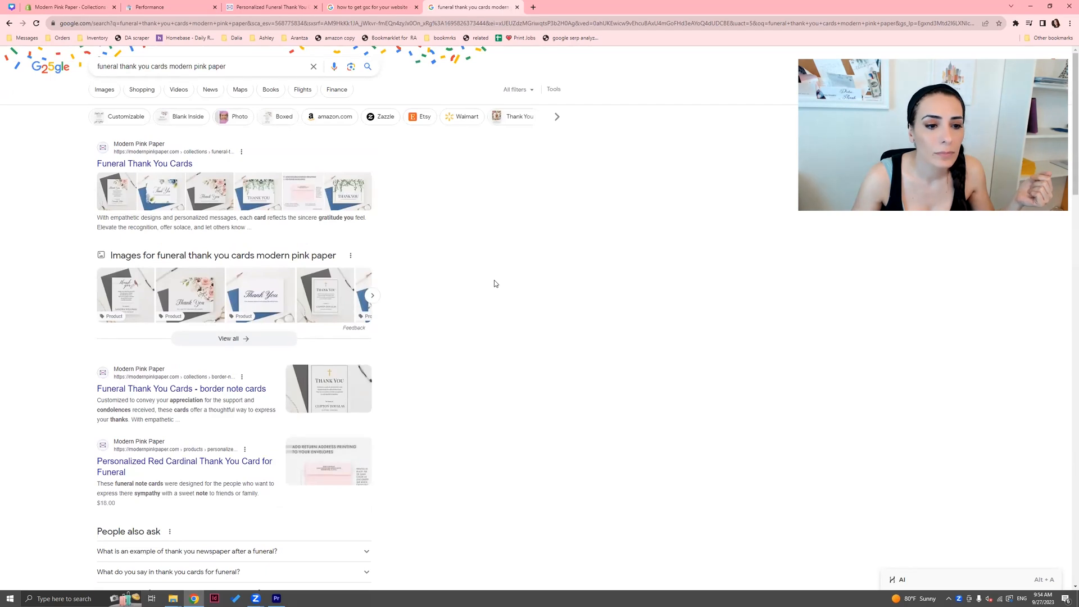
# - Switch to Google Search Console and view the performance of the floral corner personalized funeral thank-you cards product page
pyautogui.click(183, 5)
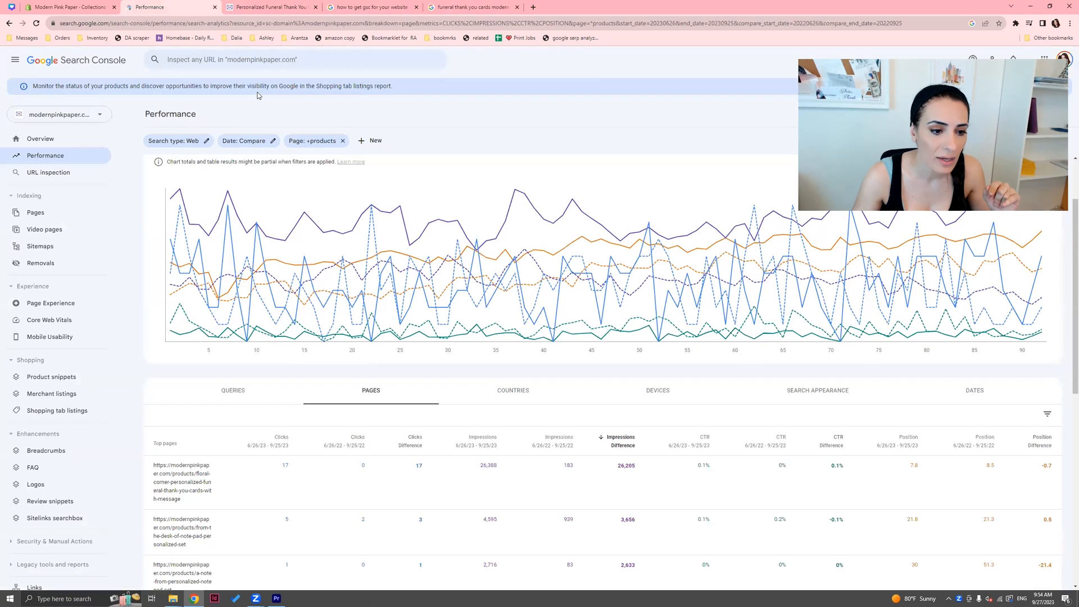
pyautogui.click(180, 490)
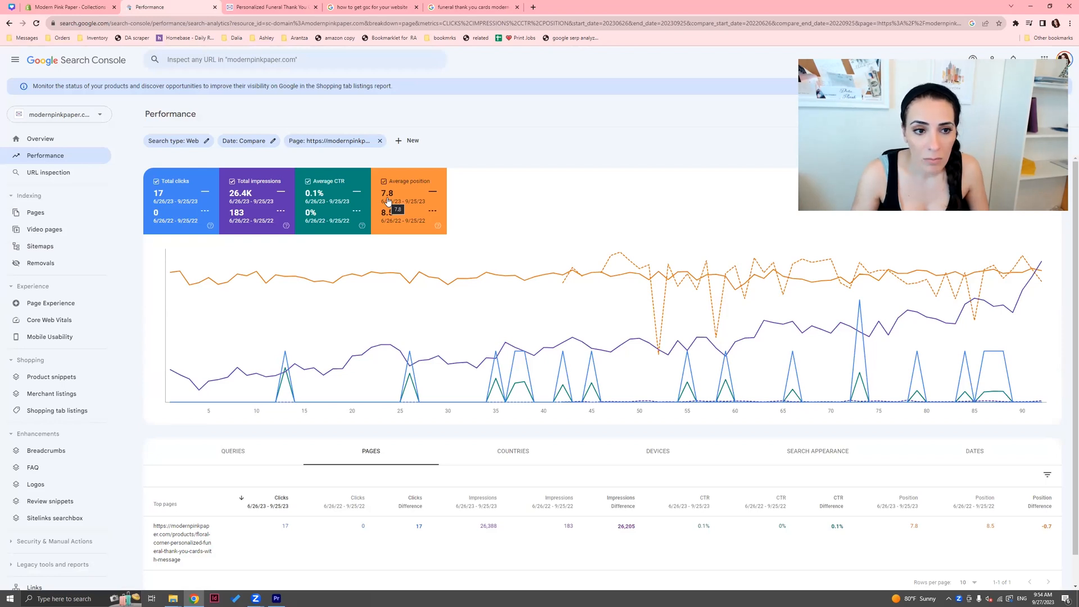
pyautogui.moveTo(598, 313)
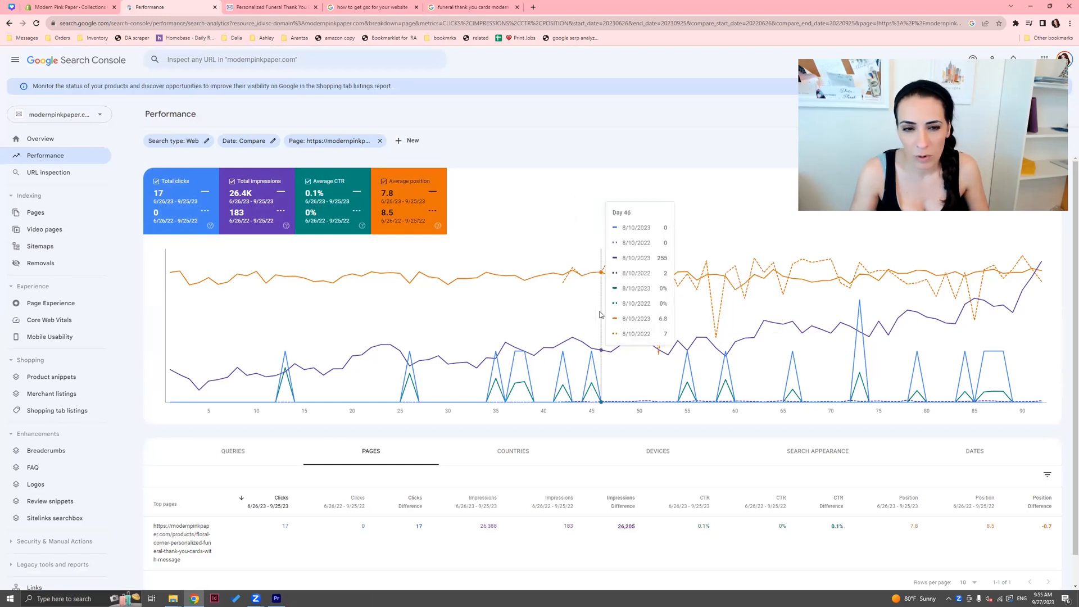
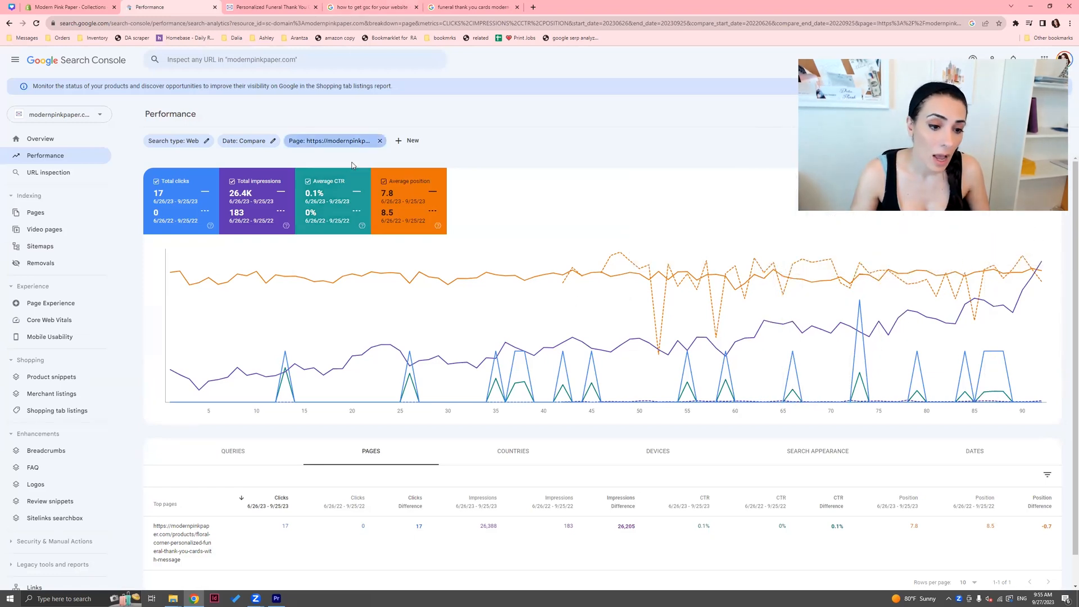
# - Return to the performance report for all product pages and review its totals and top pages
pyautogui.click(9, 25)
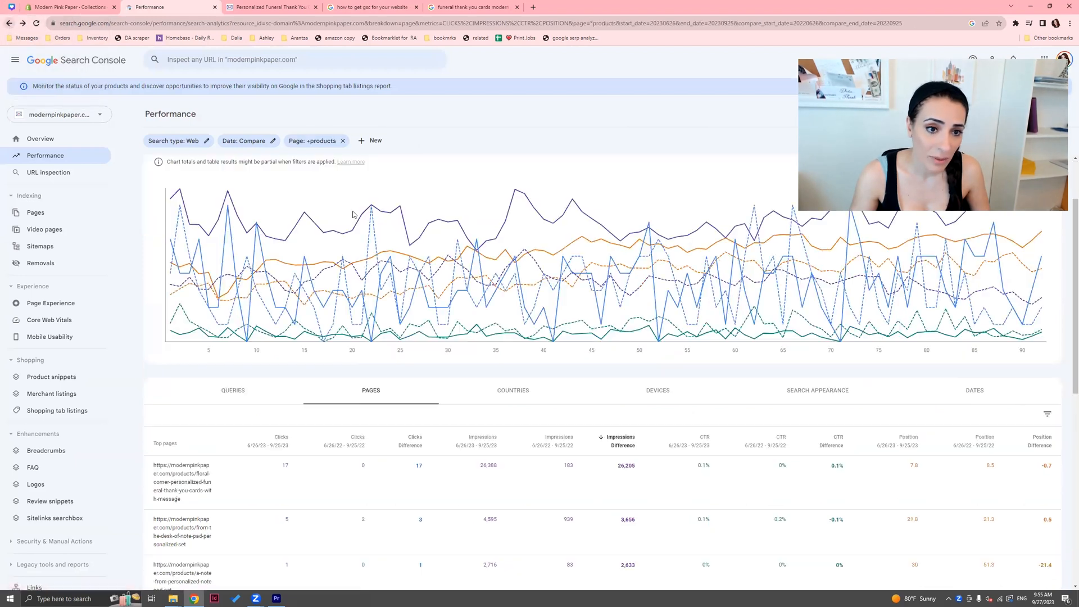
pyautogui.scroll(1, 366, 418)
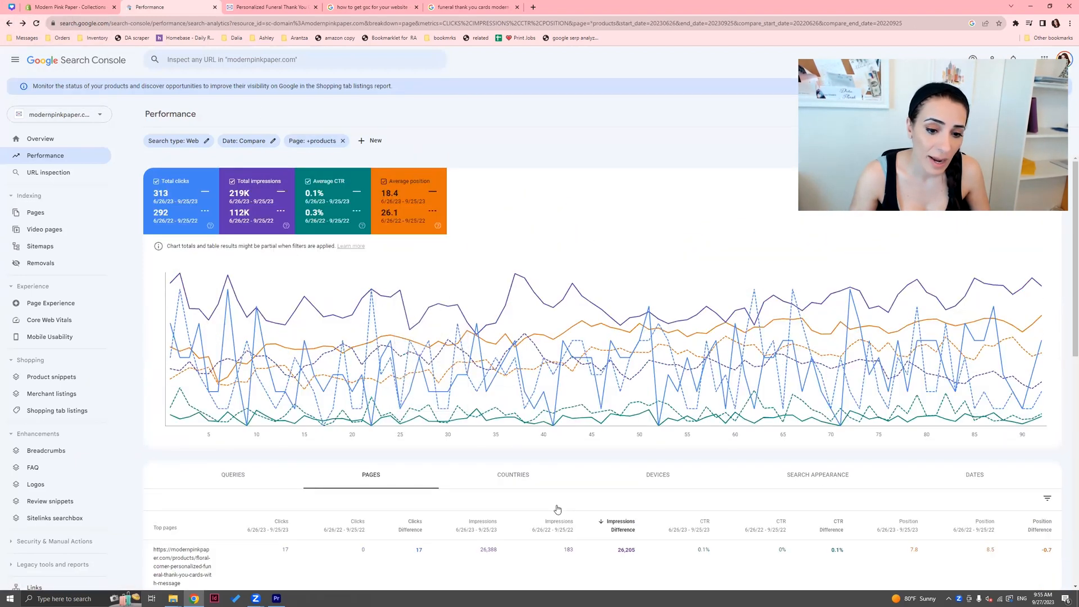
pyautogui.scroll(-4, 495, 360)
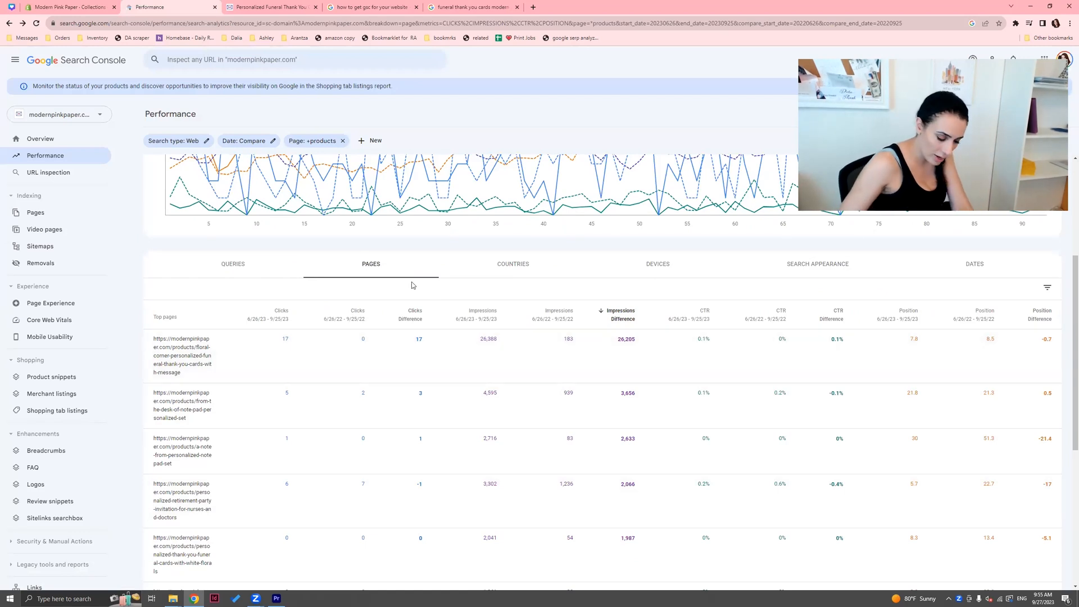
# - Filter the report to the floral corner funeral thank-you cards page and list its queries sorted by 6/26/23 - 9/25/23 impressions
pyautogui.click(196, 357)
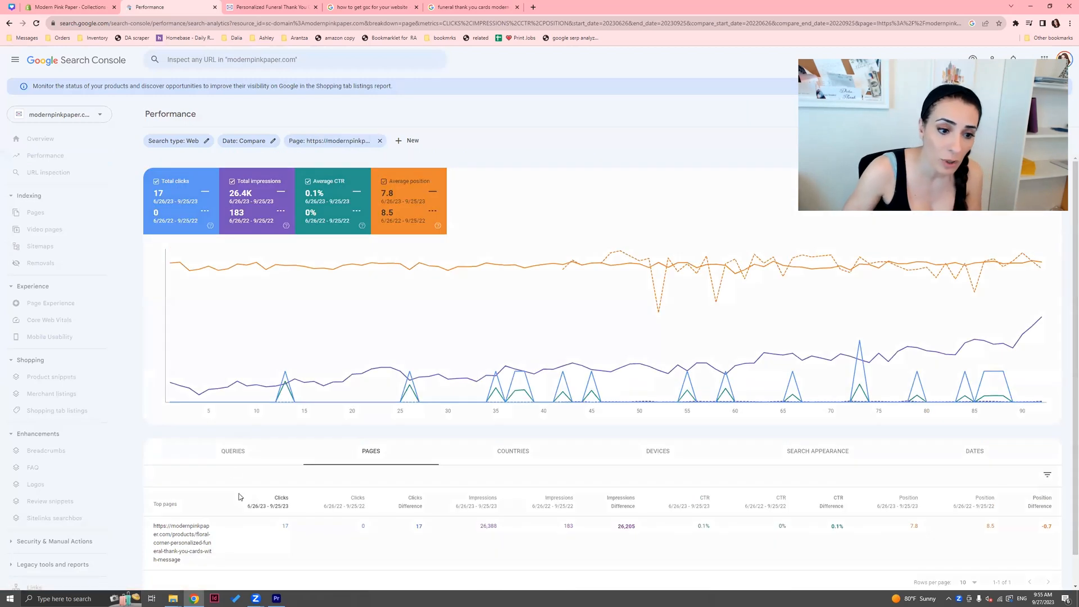
pyautogui.click(233, 459)
pyautogui.scroll(-1, 234, 460)
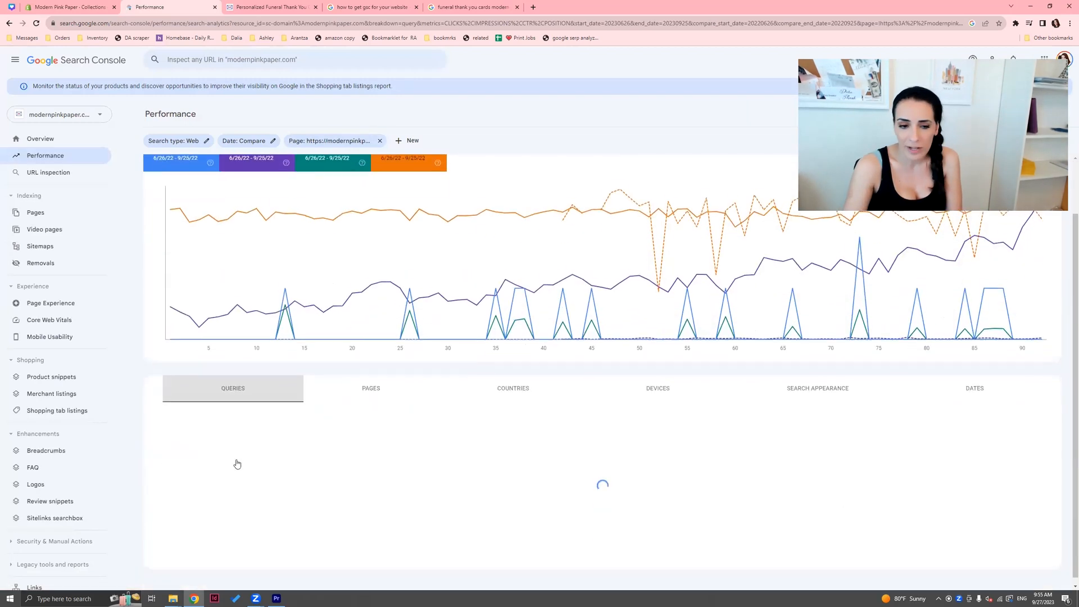
pyautogui.scroll(-2, 256, 479)
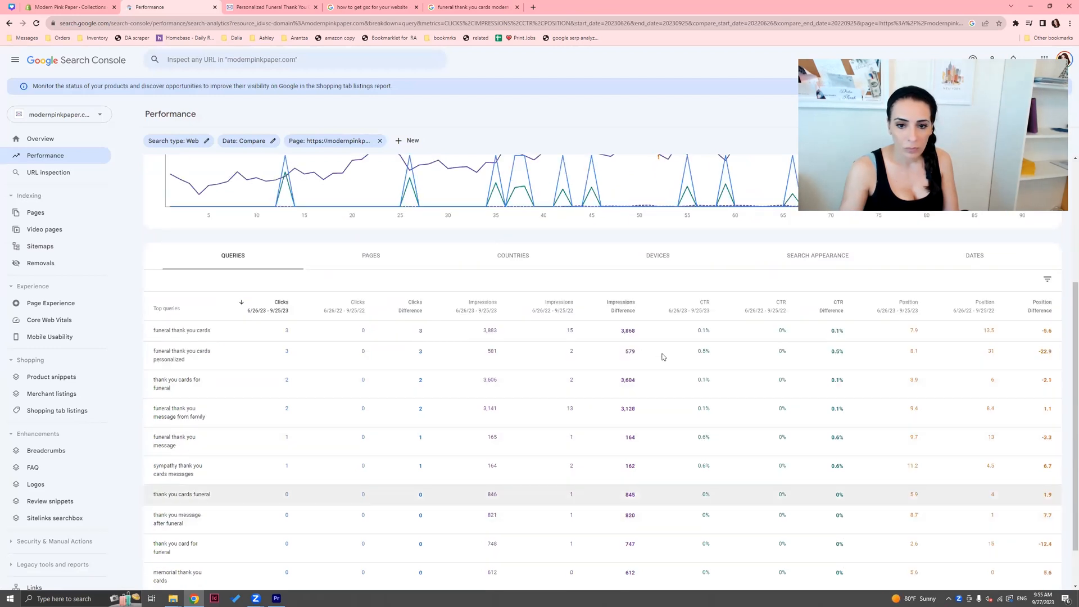
pyautogui.click(490, 309)
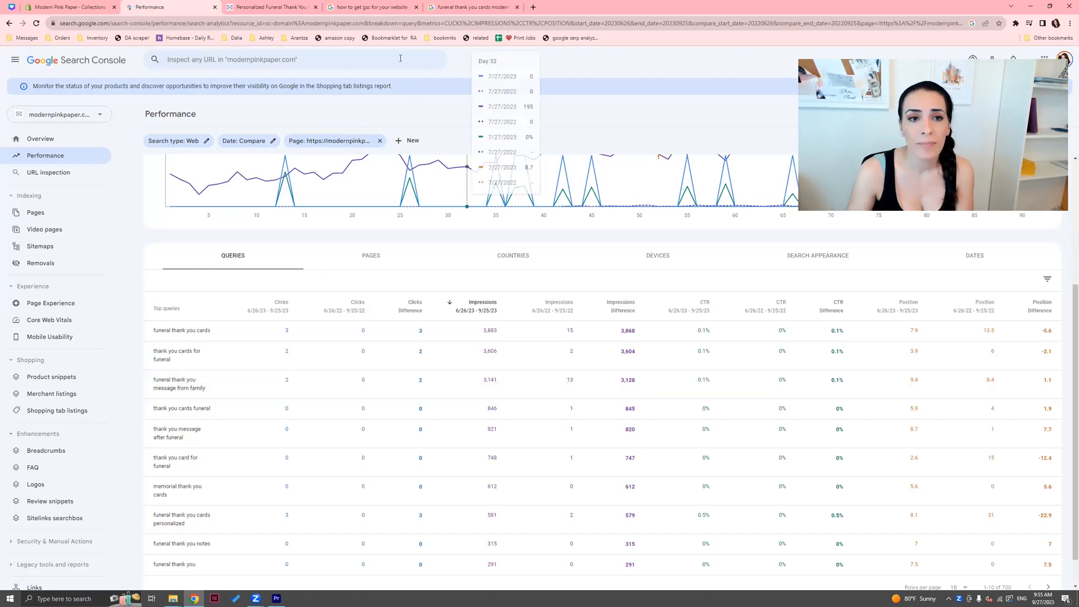
pyautogui.moveTo(371, 182)
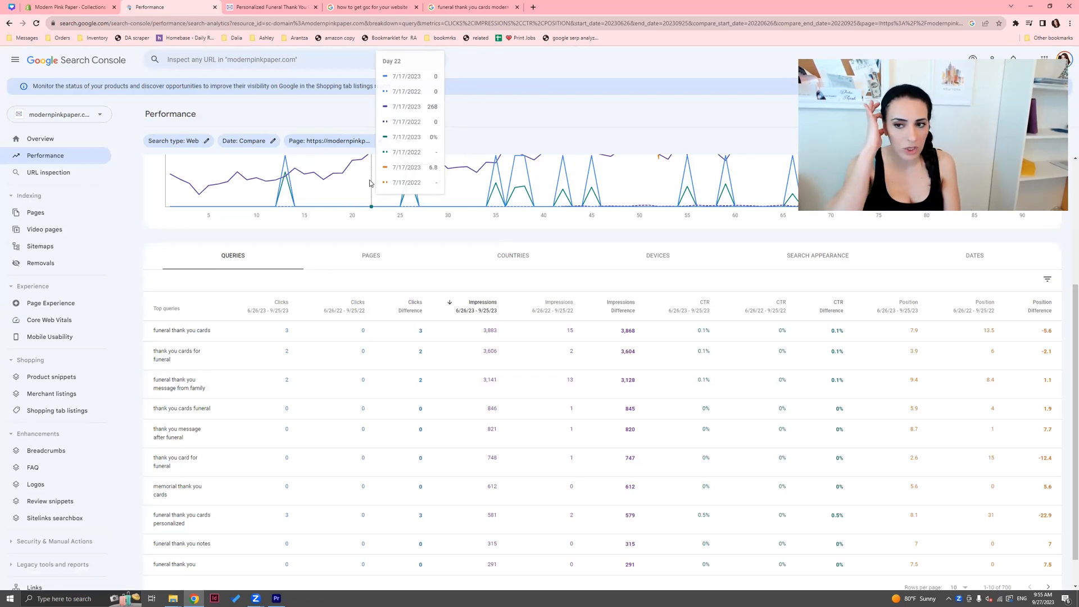